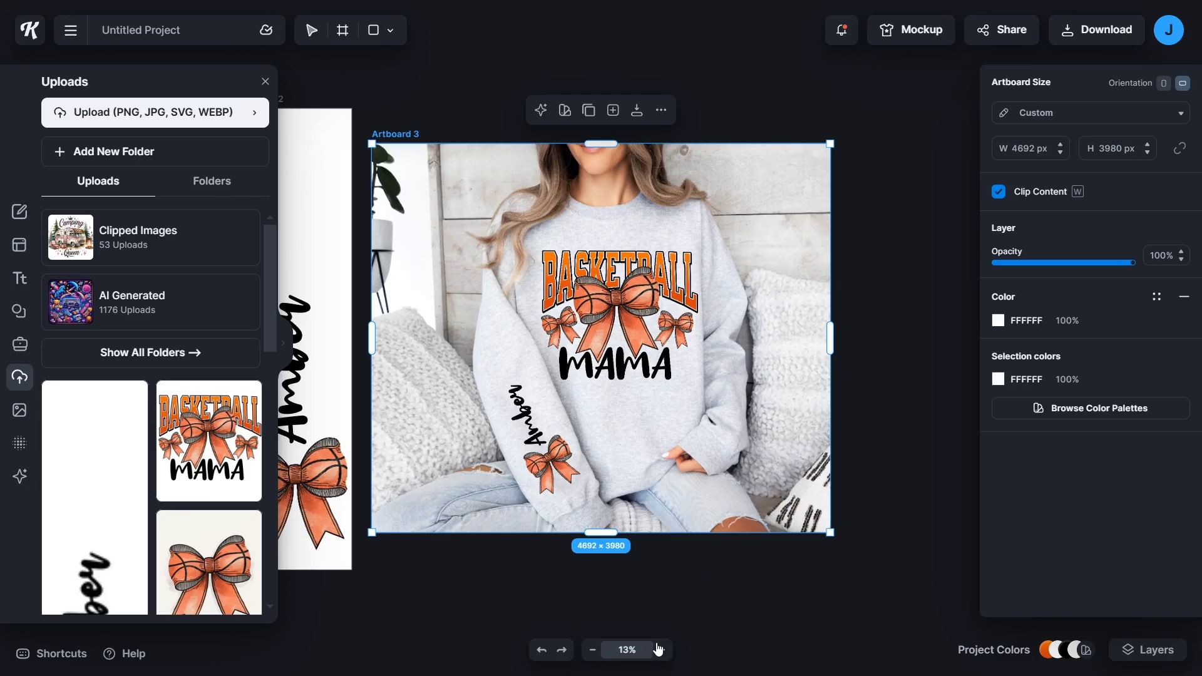
{"action": "left_click", "coordinate": [612, 302]}
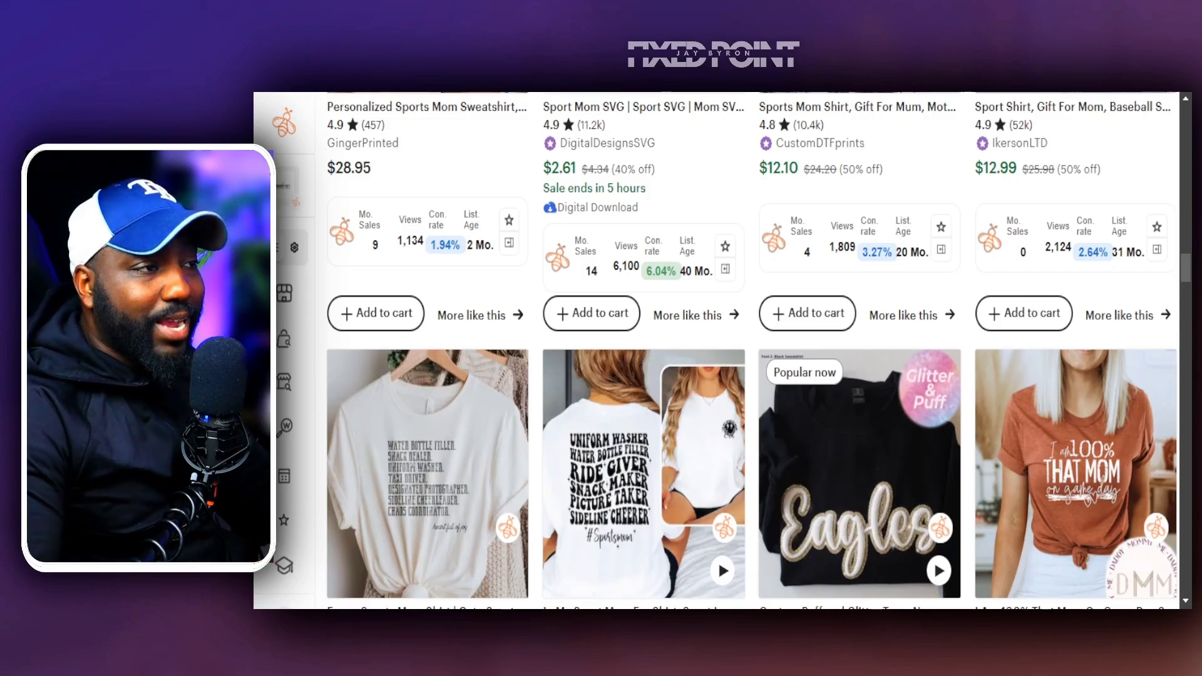
Step: Browse the Etsy sports mom shirt and sweatshirt results, comparing their designs, prices, monthly sales and conversion rates
{"action": "scroll", "coordinate": [791, 397], "scroll_direction": "up", "scroll_amount": 8}
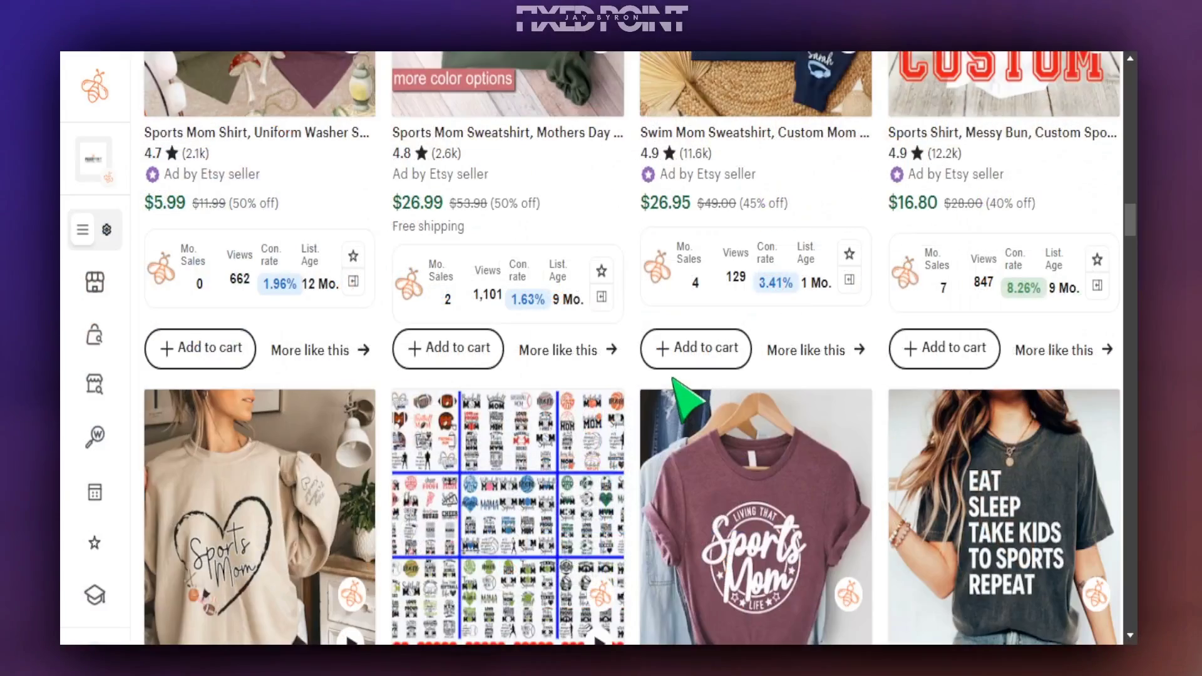
{"action": "scroll", "coordinate": [792, 390], "scroll_direction": "up", "scroll_amount": 10}
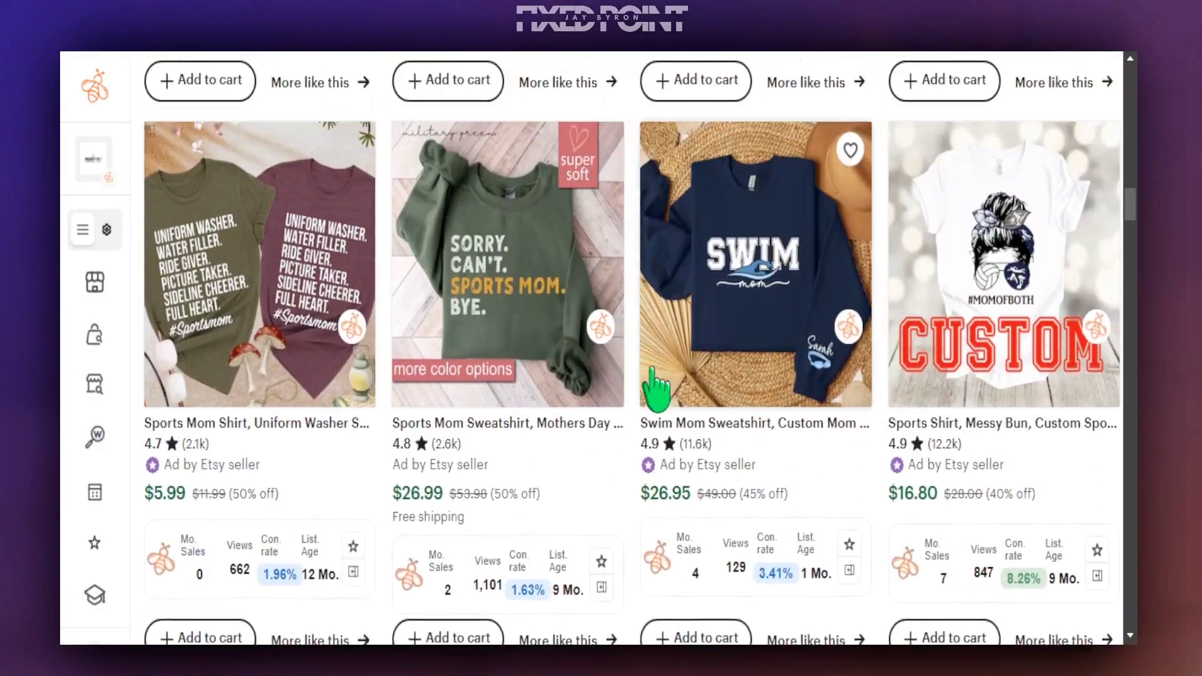
{"action": "scroll", "coordinate": [479, 336], "scroll_direction": "up", "scroll_amount": 3}
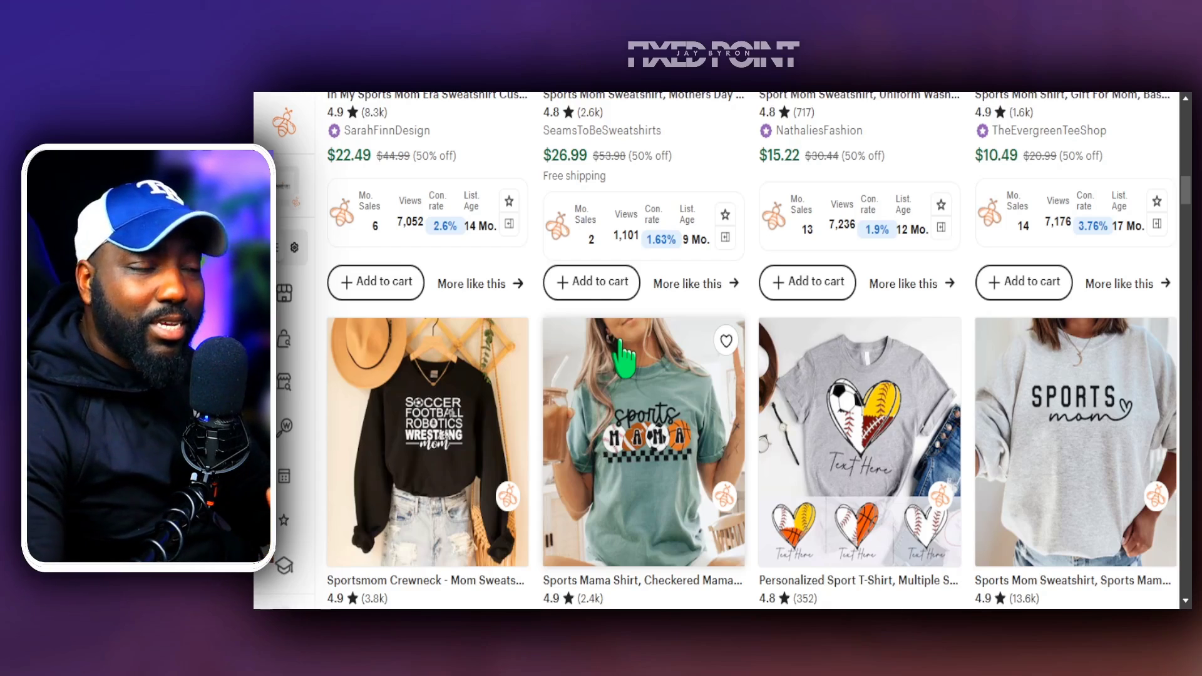
{"action": "scroll", "coordinate": [651, 369], "scroll_direction": "up", "scroll_amount": 7}
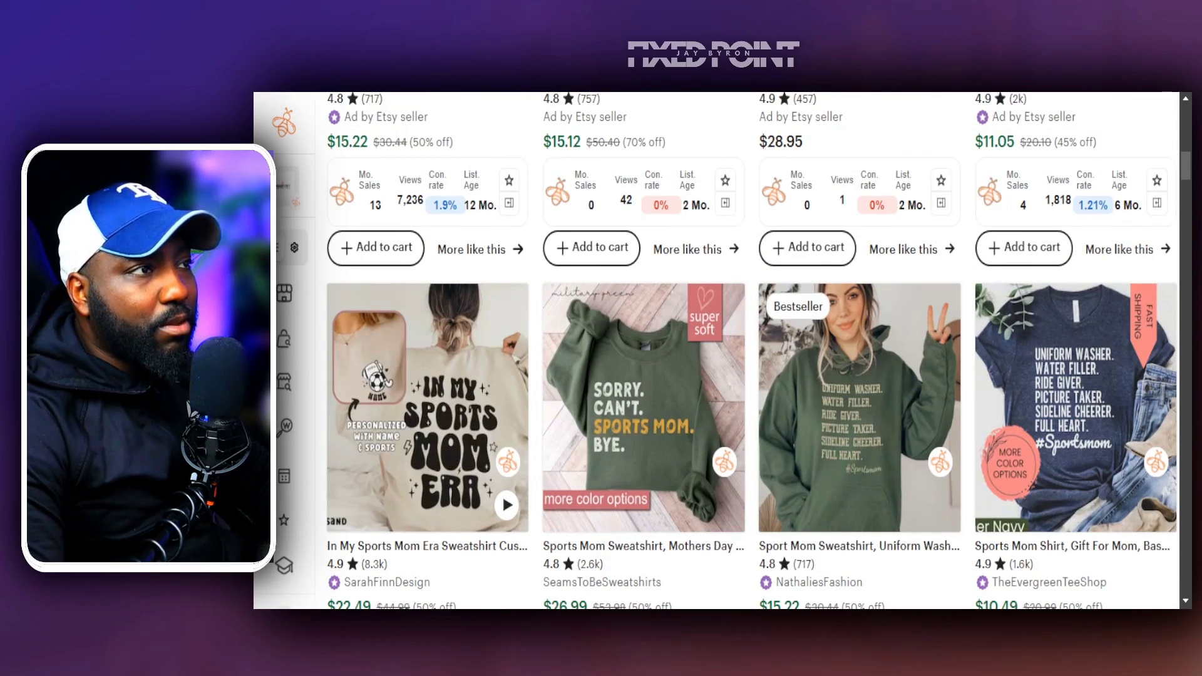
{"action": "scroll", "coordinate": [751, 350], "scroll_direction": "down", "scroll_amount": 8}
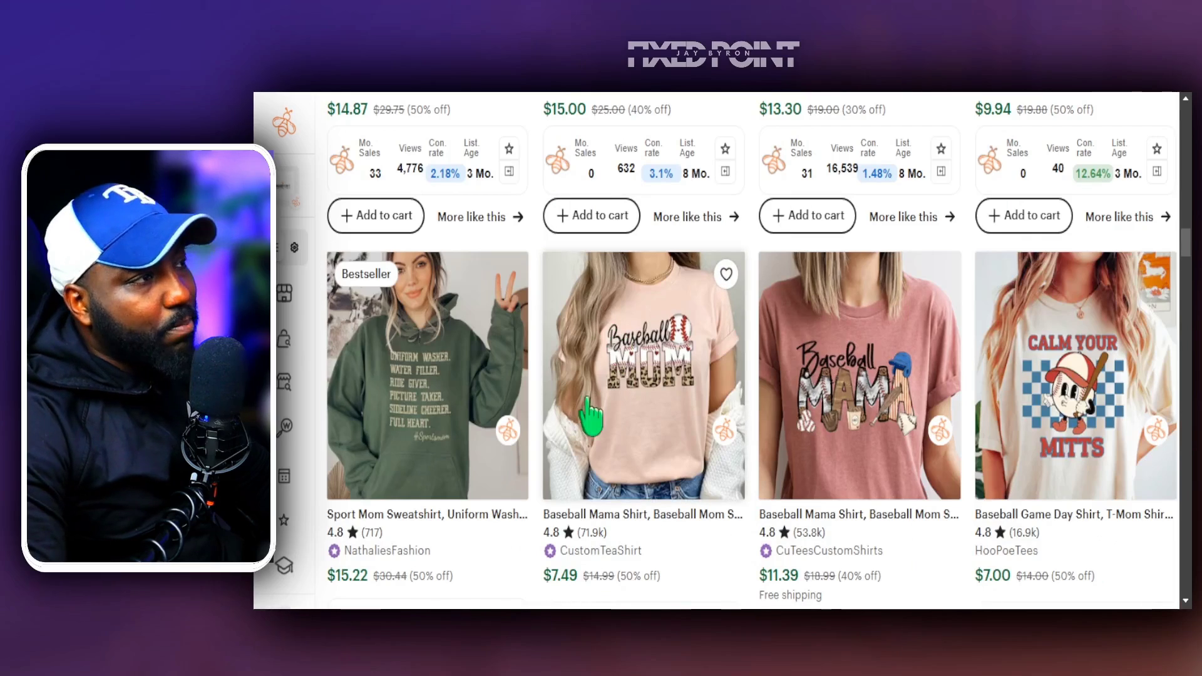
Step: Browse the Etsy baseball mom and basketball mom results, comparing personalized designs and their sales statistics
{"action": "scroll", "coordinate": [676, 434], "scroll_direction": "down", "scroll_amount": 5}
{"action": "scroll", "coordinate": [664, 431], "scroll_direction": "down", "scroll_amount": 5}
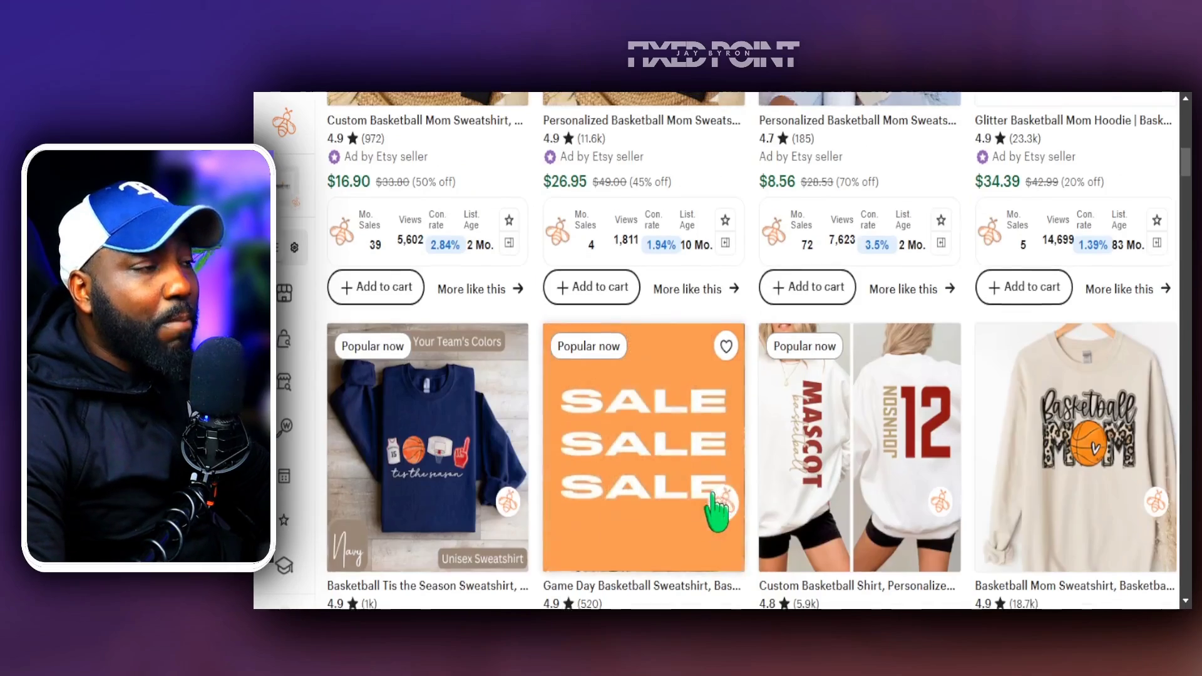
{"action": "scroll", "coordinate": [681, 508], "scroll_direction": "up", "scroll_amount": 2}
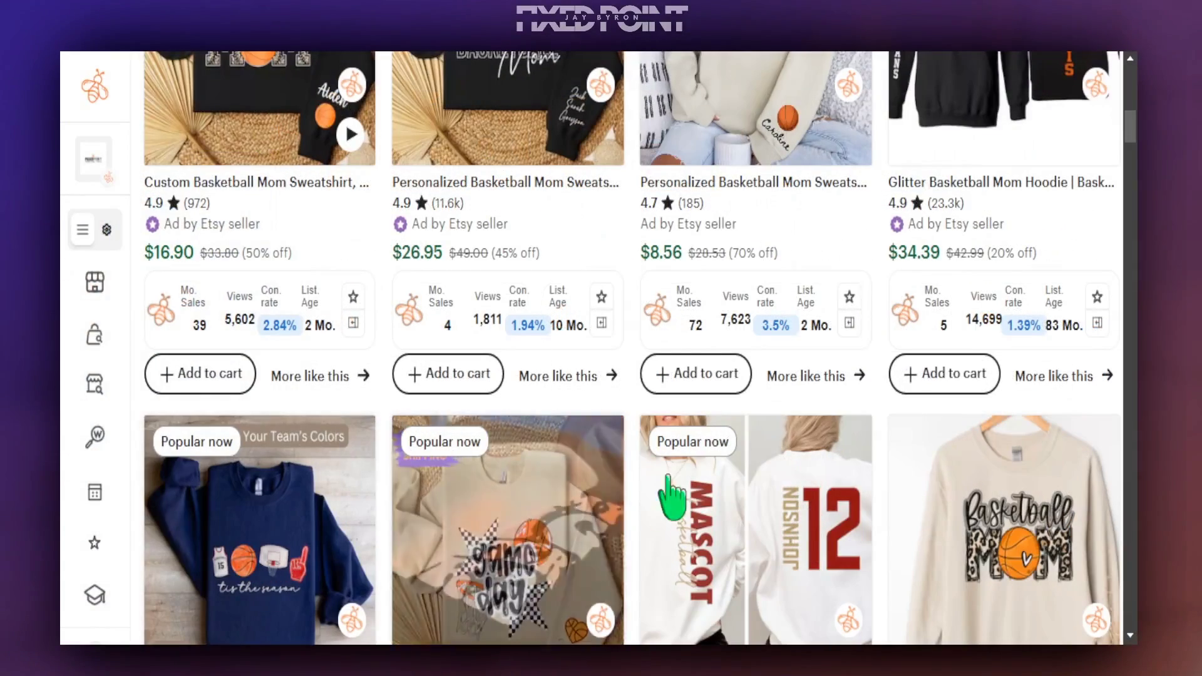
{"action": "scroll", "coordinate": [886, 457], "scroll_direction": "down", "scroll_amount": 5}
{"action": "scroll", "coordinate": [784, 470], "scroll_direction": "down", "scroll_amount": 5}
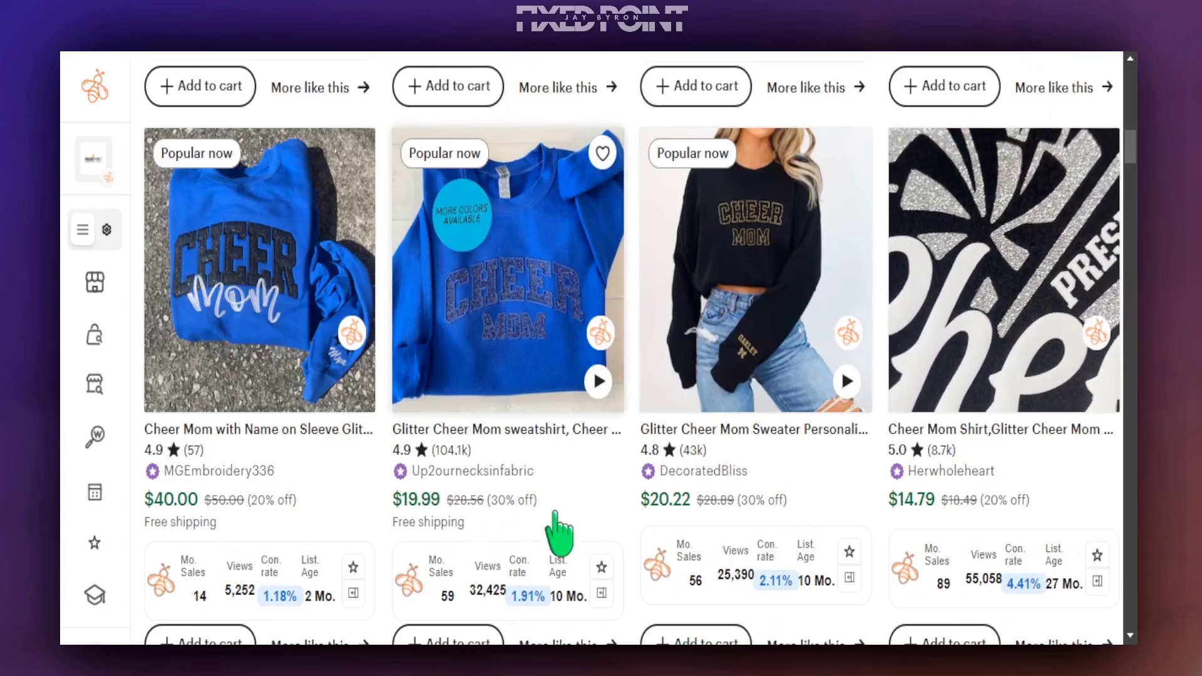
Step: Examine the cheer mom results and the sales statistics of a Cheer Mom shirt listing and a Baseball Mom sweatshirt listing
{"action": "scroll", "coordinate": [612, 524], "scroll_direction": "down", "scroll_amount": 8}
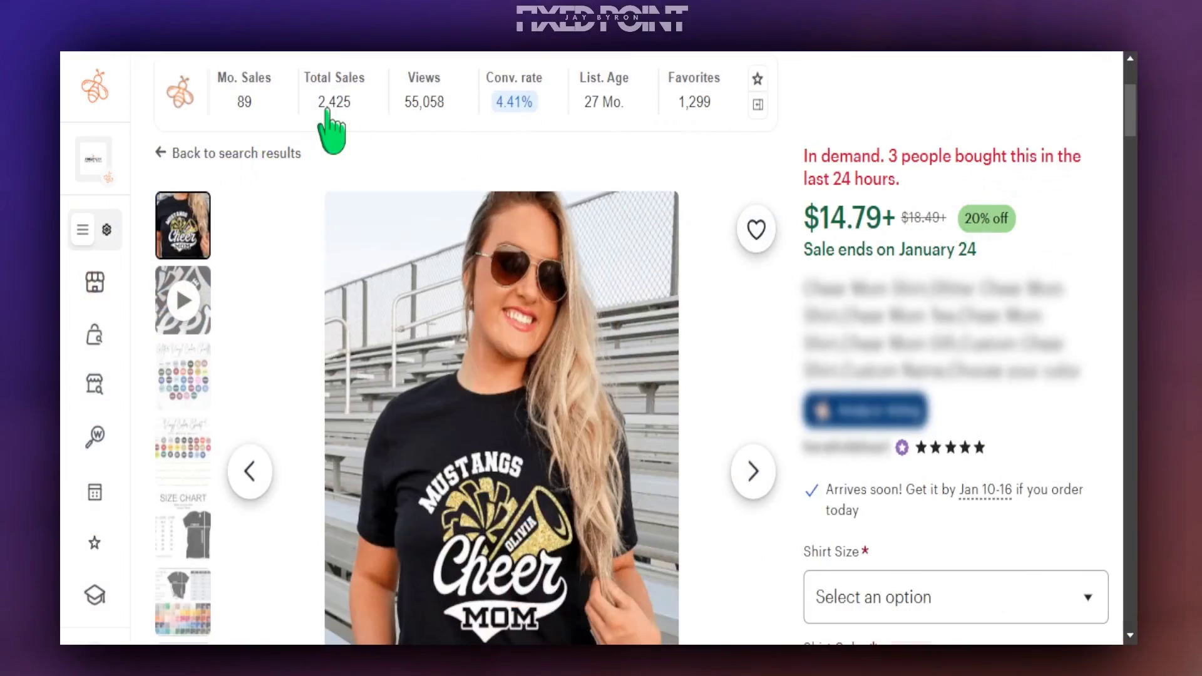
{"action": "scroll", "coordinate": [448, 300], "scroll_direction": "down", "scroll_amount": 2}
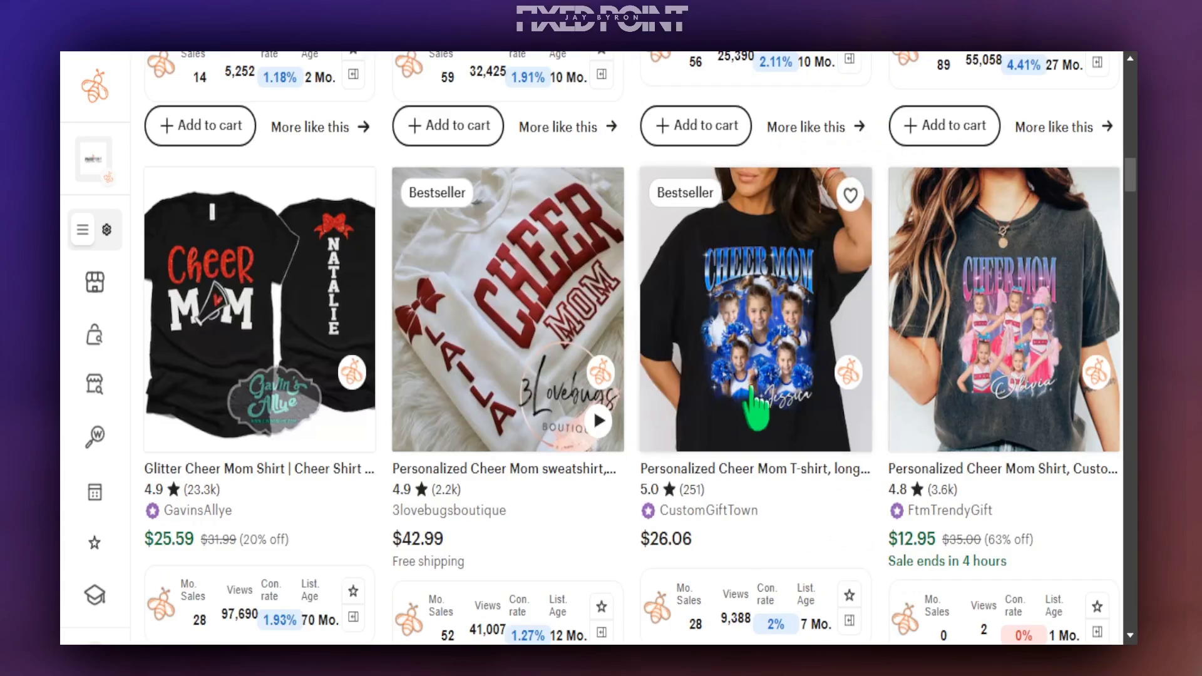
{"action": "scroll", "coordinate": [760, 432], "scroll_direction": "down", "scroll_amount": 5}
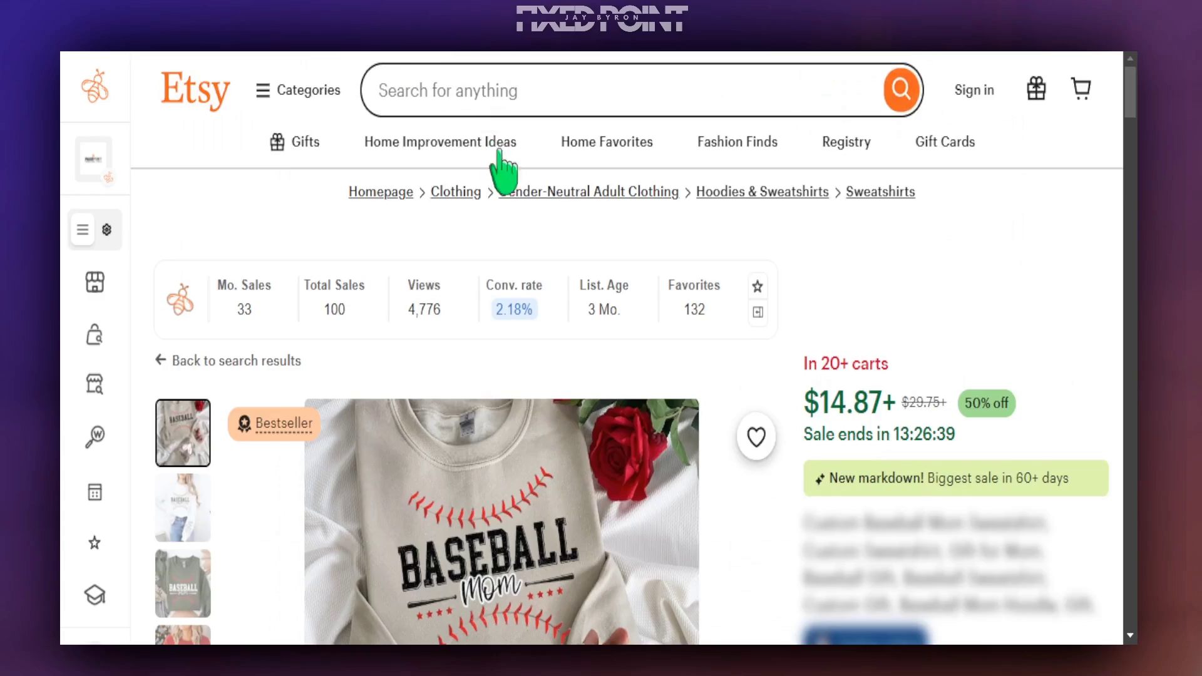
{"action": "scroll", "coordinate": [592, 350], "scroll_direction": "down", "scroll_amount": 2}
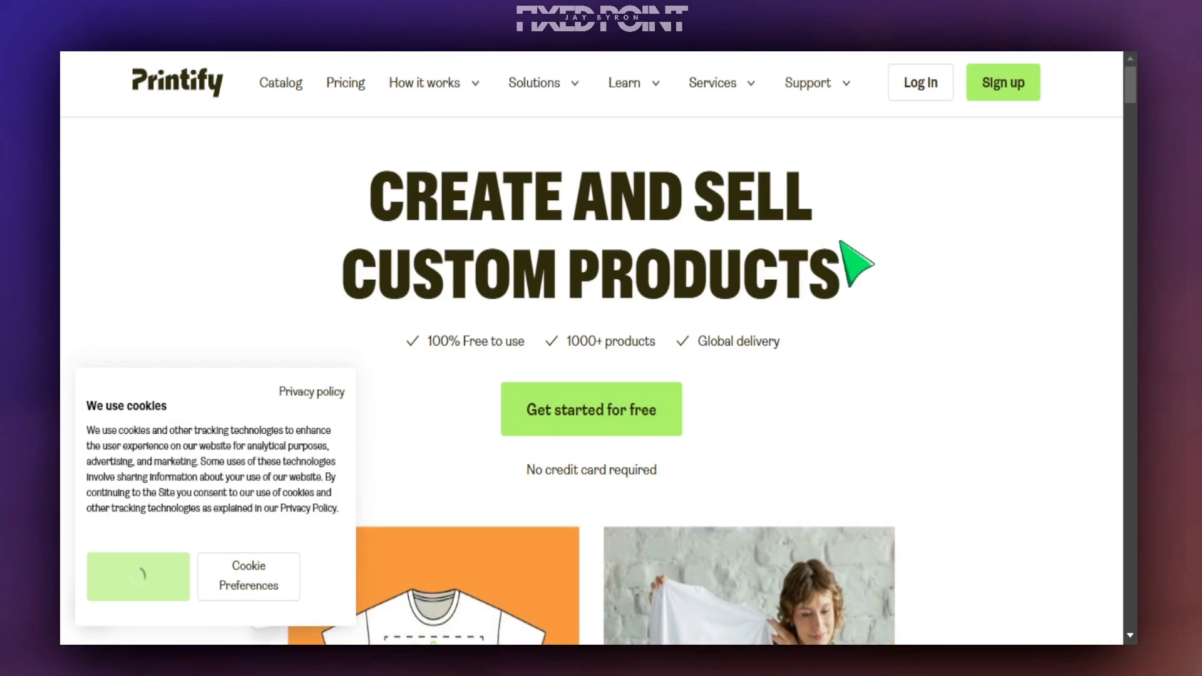
Step: Switch to Printify and open the Gildan 18000 Unisex Heavy Blend Crewneck Sweatshirt from the catalog's bestsellers
{"action": "left_click", "coordinate": [285, 84]}
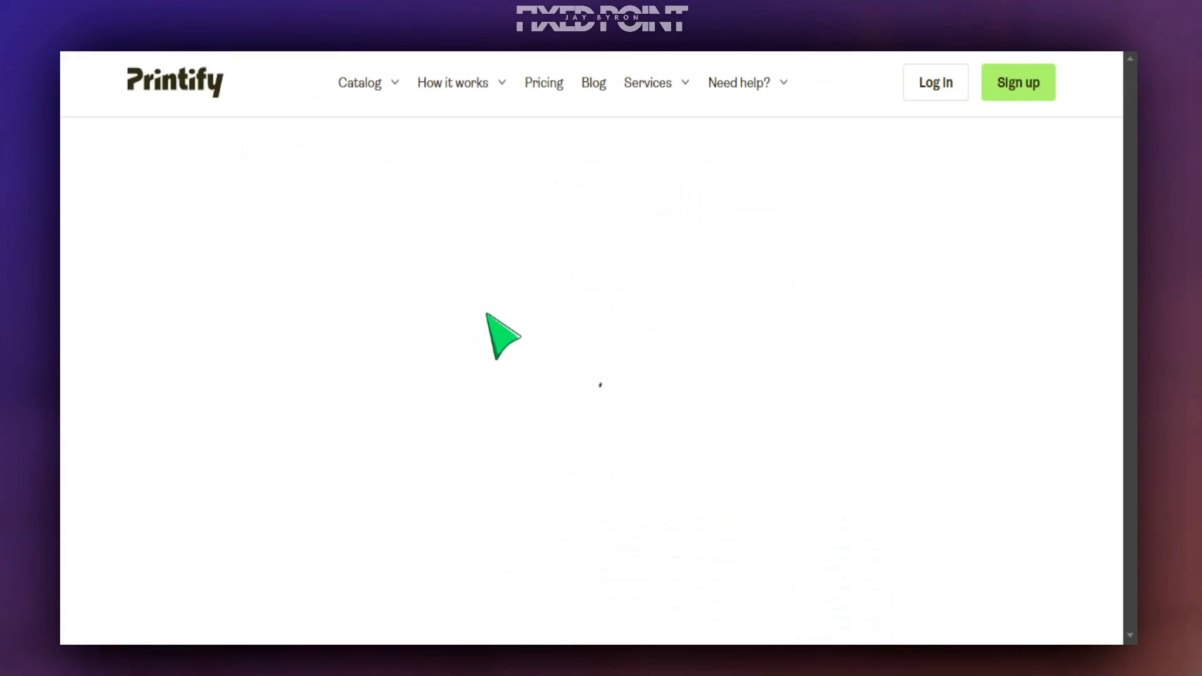
{"action": "scroll", "coordinate": [478, 449], "scroll_direction": "down", "scroll_amount": 10}
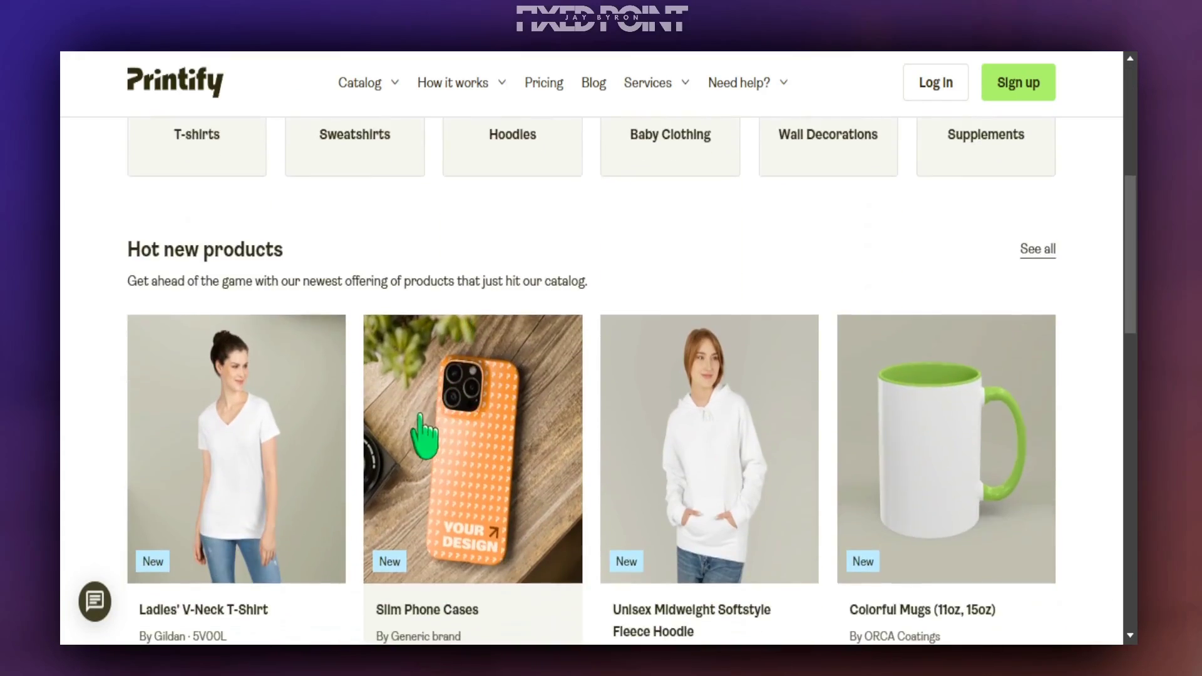
{"action": "scroll", "coordinate": [401, 432], "scroll_direction": "down", "scroll_amount": 8}
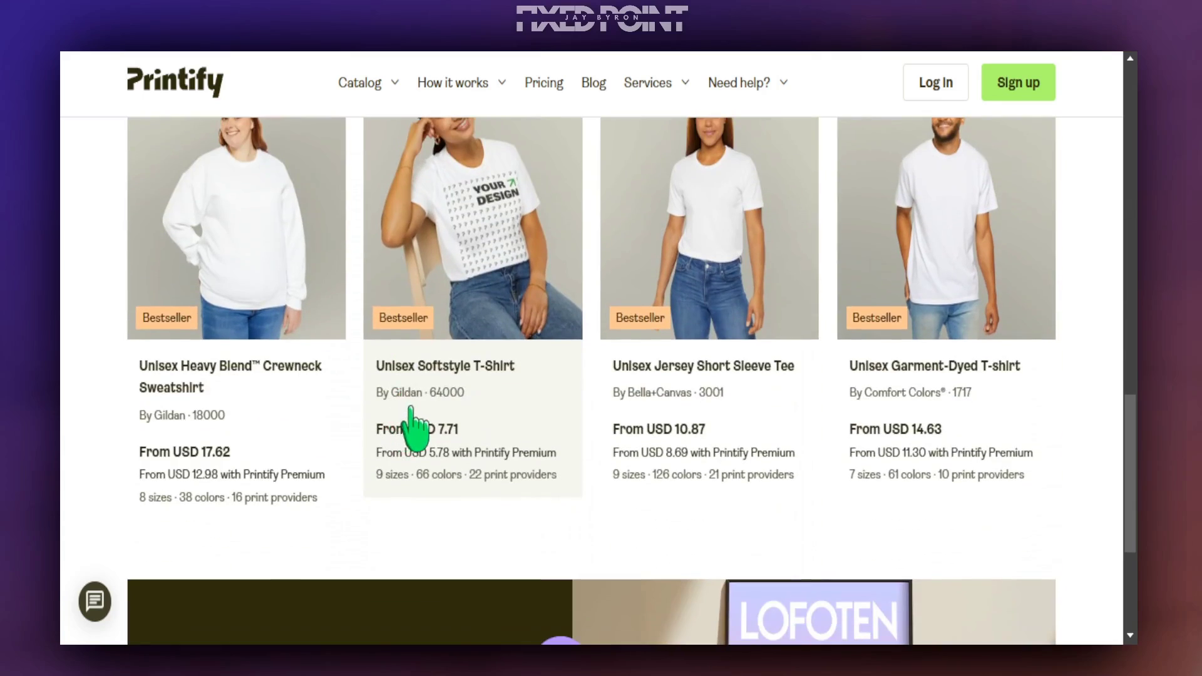
{"action": "left_click", "coordinate": [236, 369]}
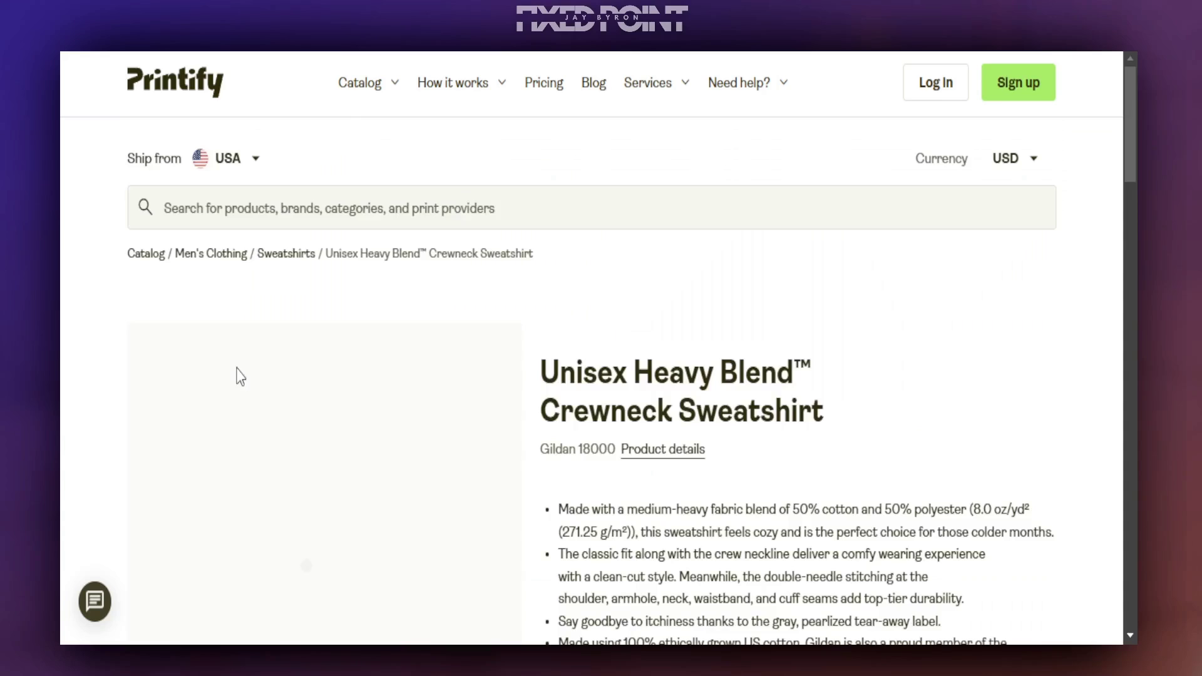
Step: Choose the sweatshirt's fulfilment option manually and compare the print providers' prices, production times, print areas, sizes and colors
{"action": "scroll", "coordinate": [626, 466], "scroll_direction": "down", "scroll_amount": 3}
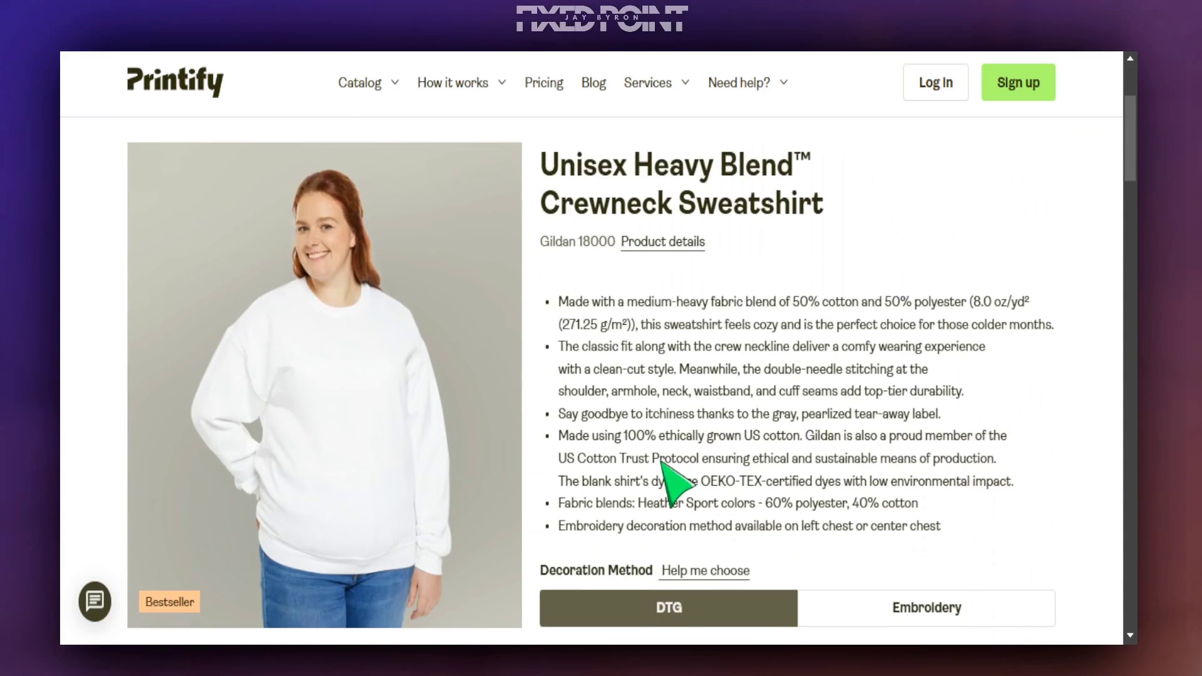
{"action": "scroll", "coordinate": [639, 446], "scroll_direction": "down", "scroll_amount": 6}
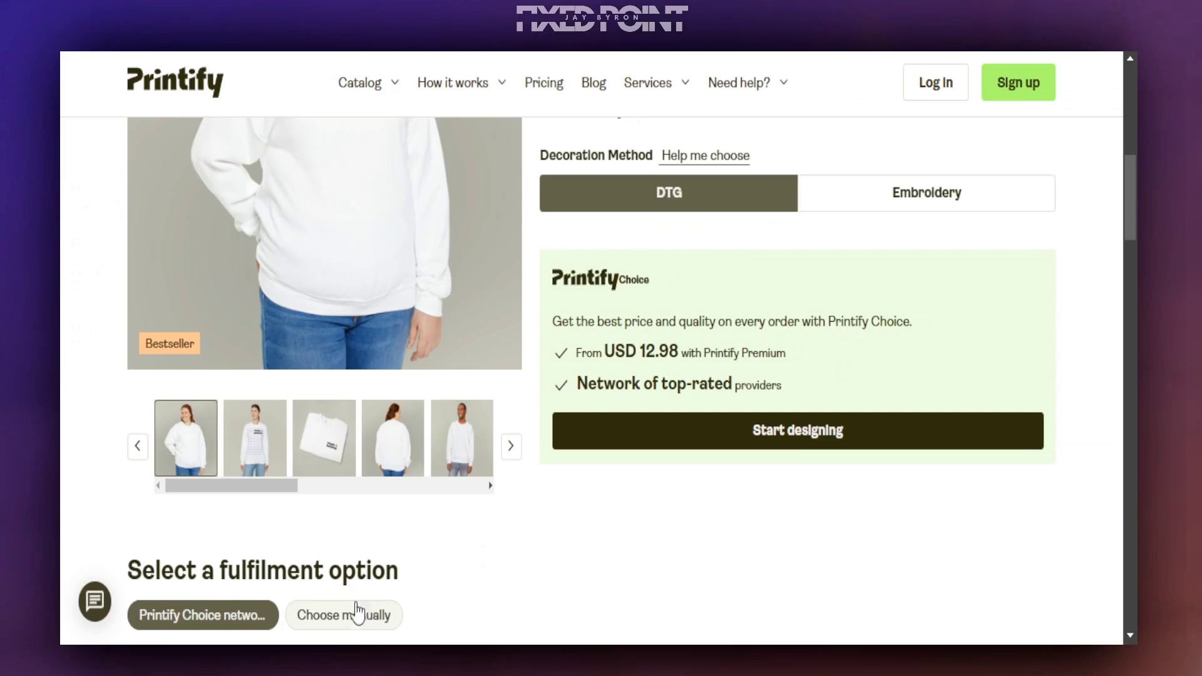
{"action": "left_click", "coordinate": [522, 586]}
{"action": "scroll", "coordinate": [622, 515], "scroll_direction": "down", "scroll_amount": 10}
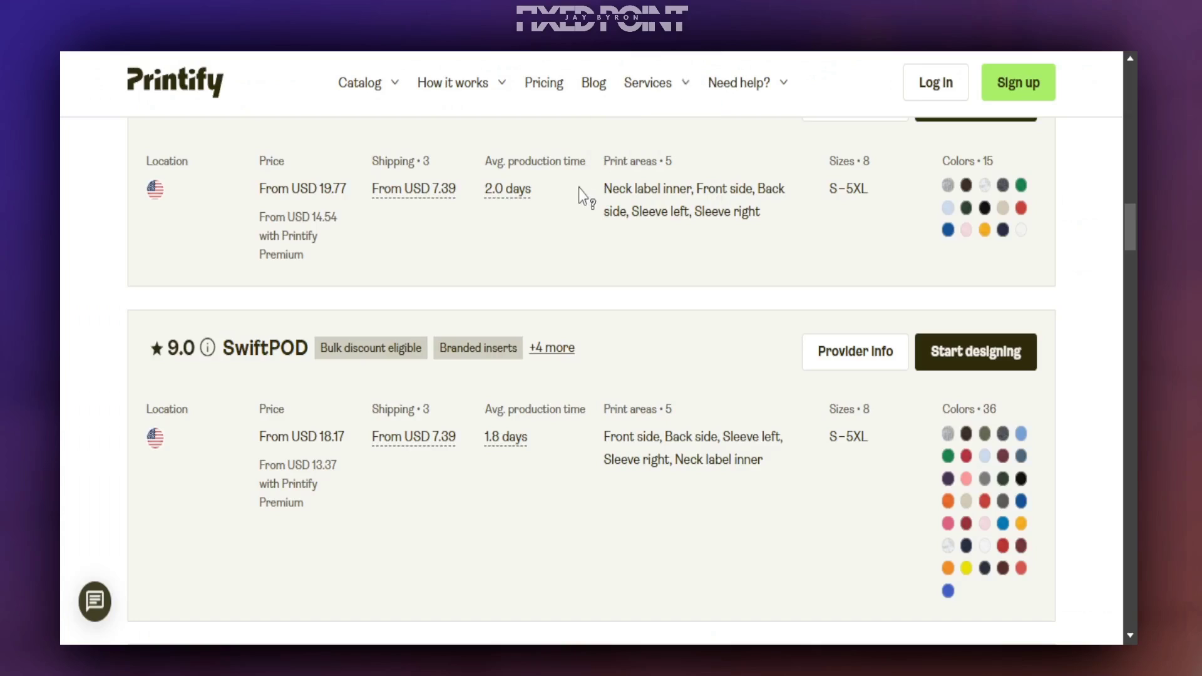
{"action": "scroll", "coordinate": [576, 207], "scroll_direction": "up", "scroll_amount": 3}
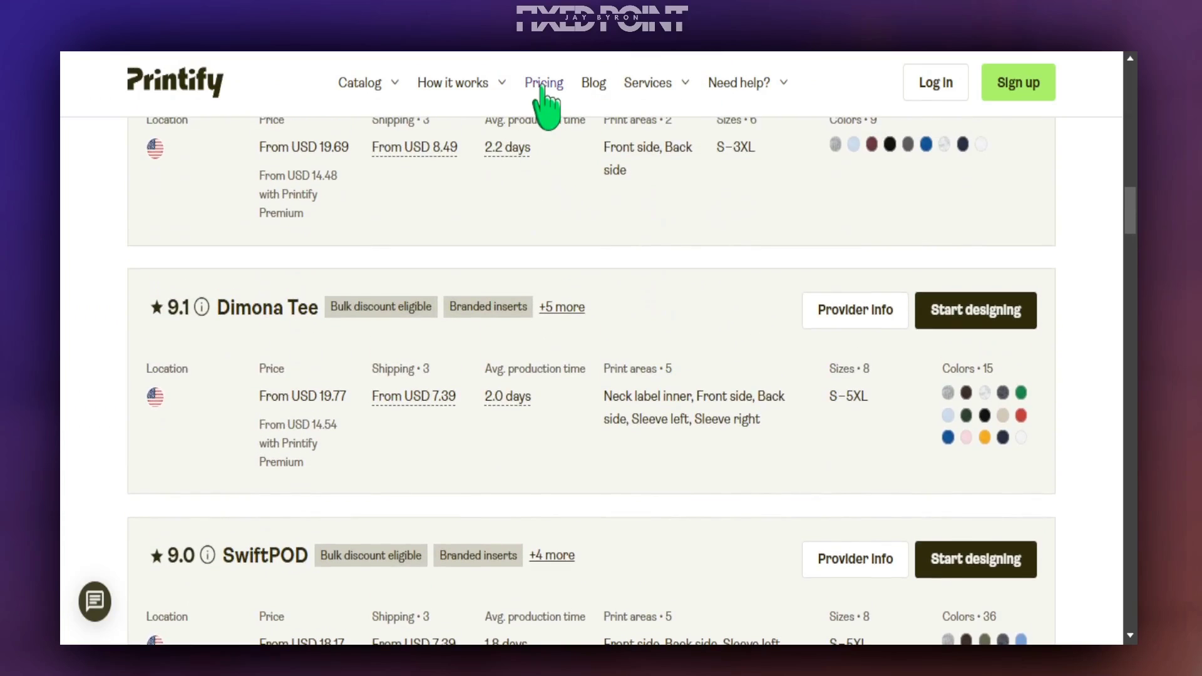
Step: Open the Women's Clothing Sweatshirts category and review the available crewneck sweatshirts and their prices
{"action": "mouse_move", "coordinate": [370, 88]}
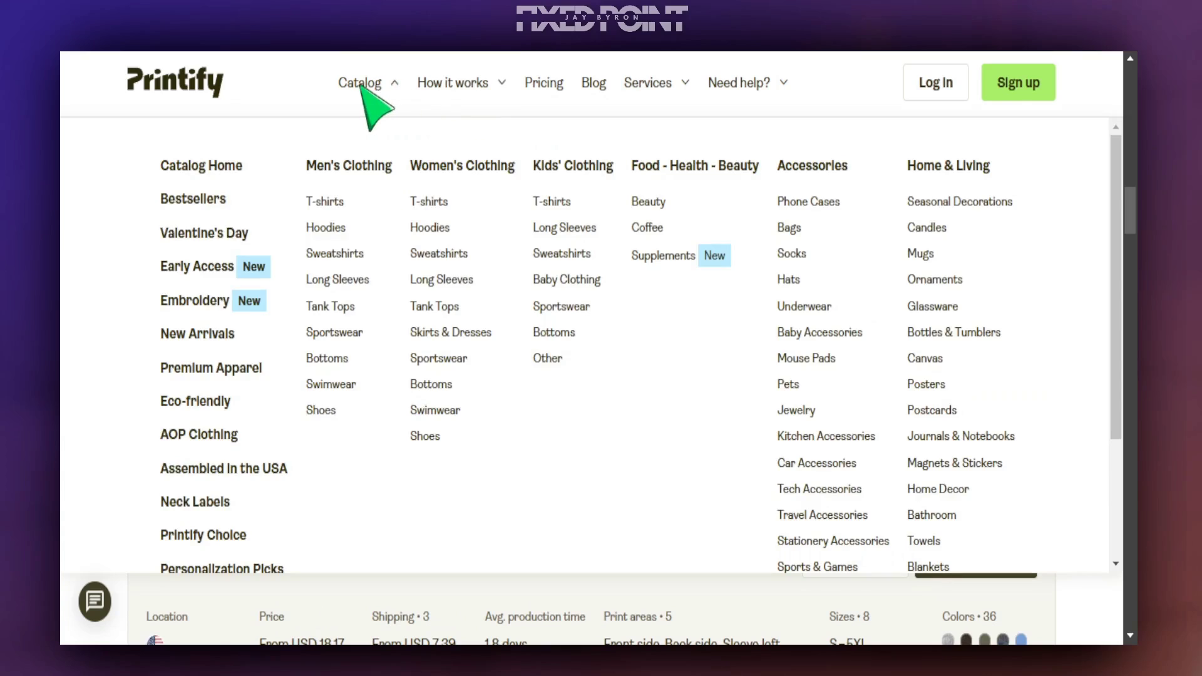
{"action": "left_click", "coordinate": [441, 254]}
{"action": "scroll", "coordinate": [501, 407], "scroll_direction": "down", "scroll_amount": 5}
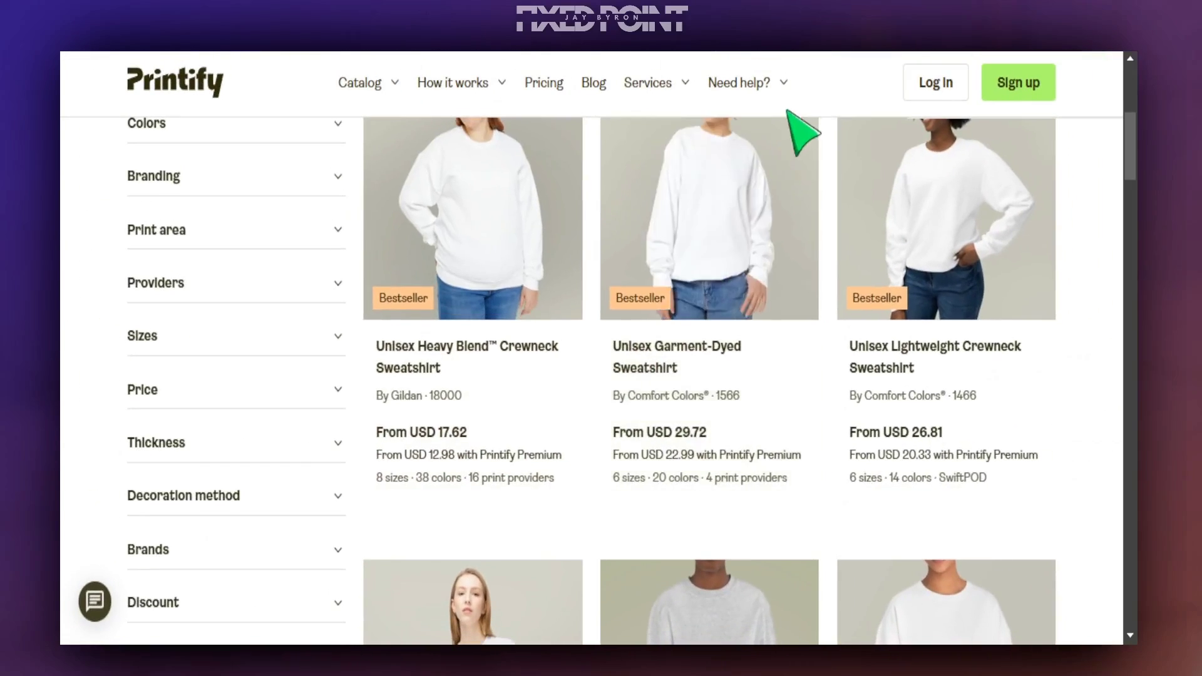
{"action": "scroll", "coordinate": [676, 188], "scroll_direction": "up", "scroll_amount": 5}
Step: Open Printify's pricing page and compare the monthly costs and benefits of the Free, Premium and Enterprise plans
{"action": "left_click", "coordinate": [531, 86]}
{"action": "scroll", "coordinate": [596, 384], "scroll_direction": "down", "scroll_amount": 3}
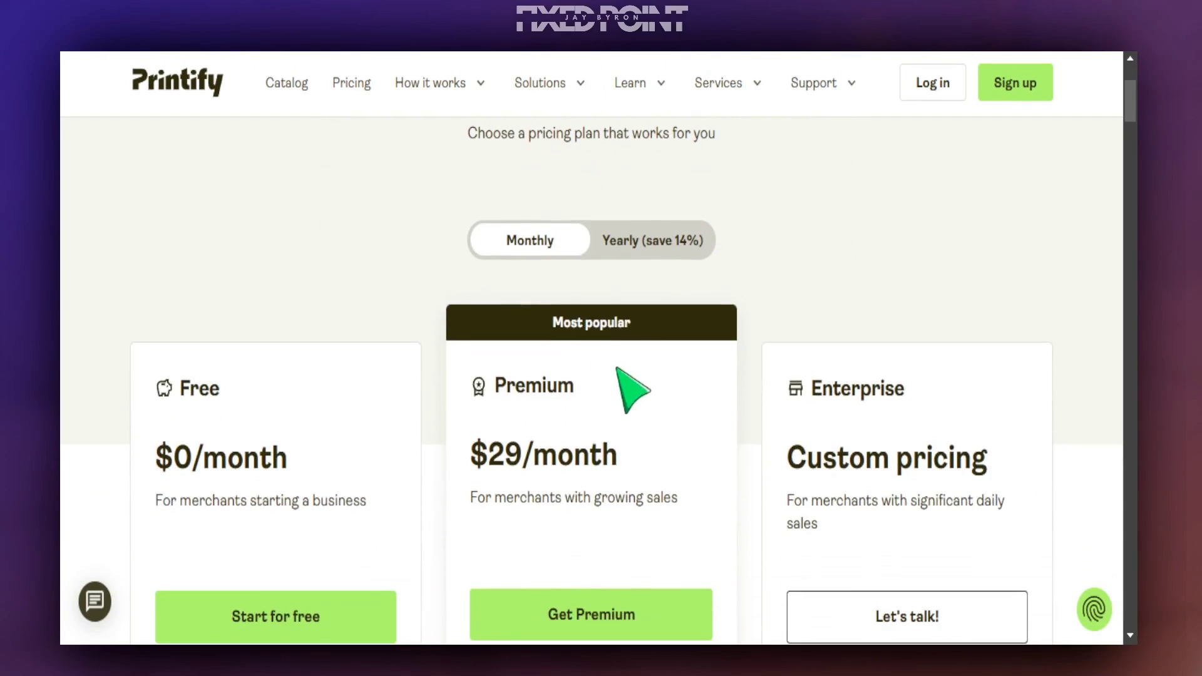
{"action": "scroll", "coordinate": [551, 451], "scroll_direction": "down", "scroll_amount": 3}
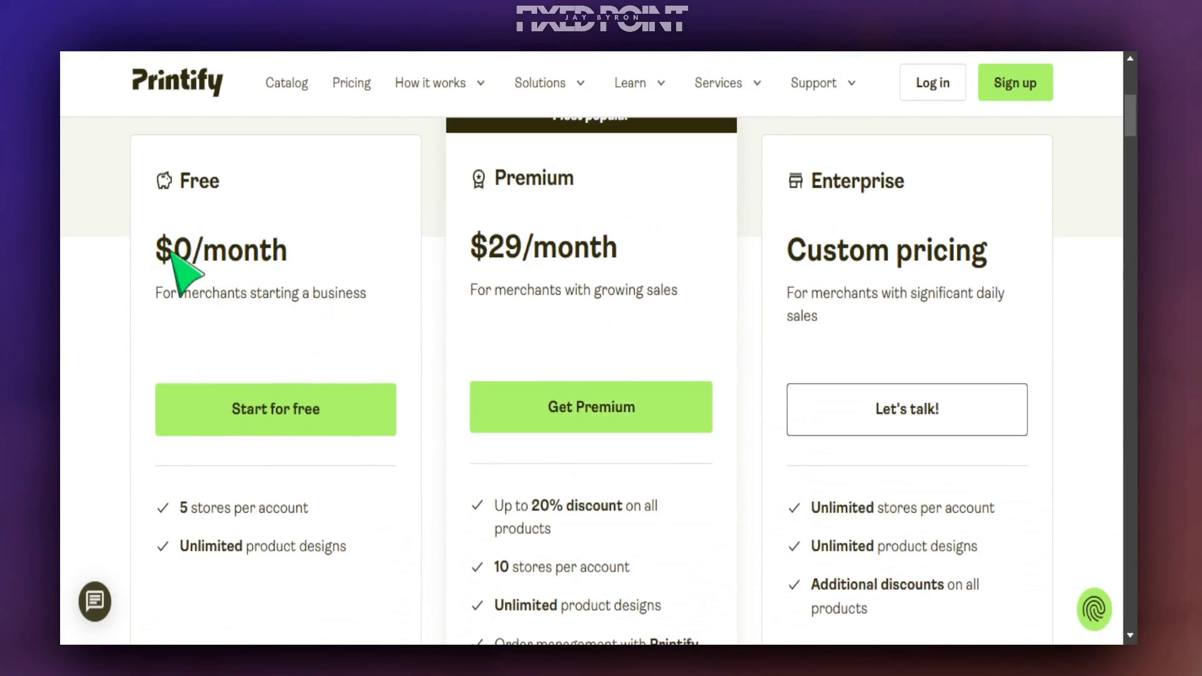
{"action": "left_click_drag", "start_coordinate": [158, 296], "coordinate": [385, 303]}
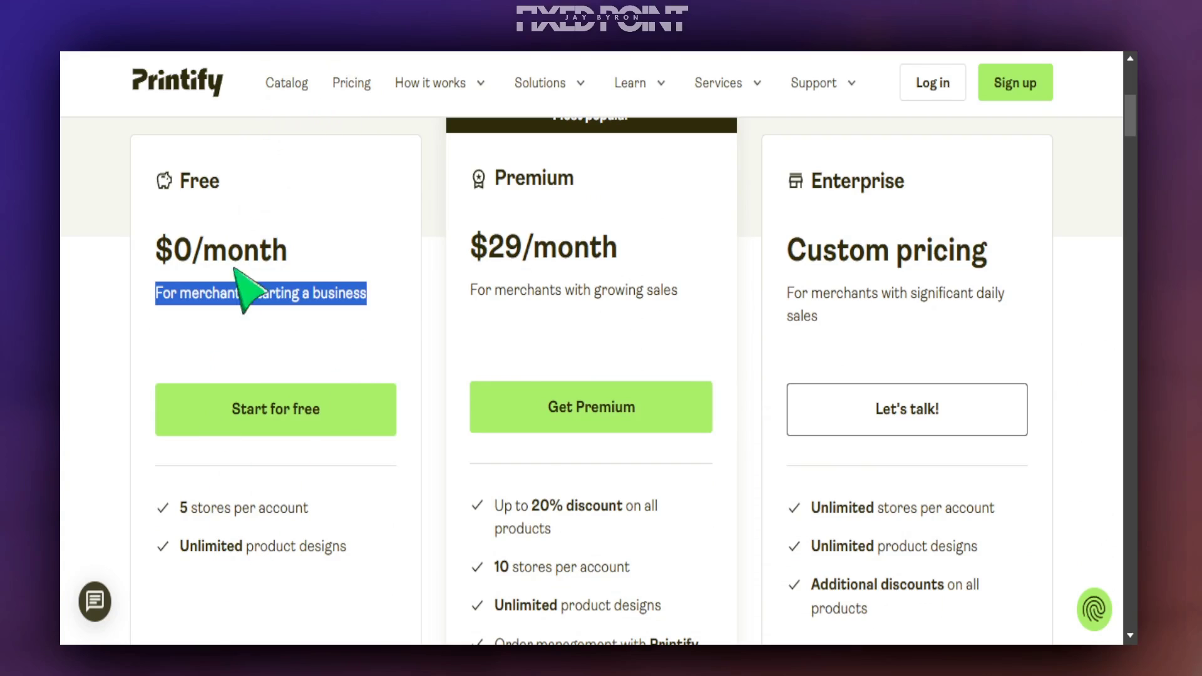
{"action": "scroll", "coordinate": [342, 485], "scroll_direction": "down", "scroll_amount": 2}
{"action": "scroll", "coordinate": [533, 482], "scroll_direction": "up", "scroll_amount": 2}
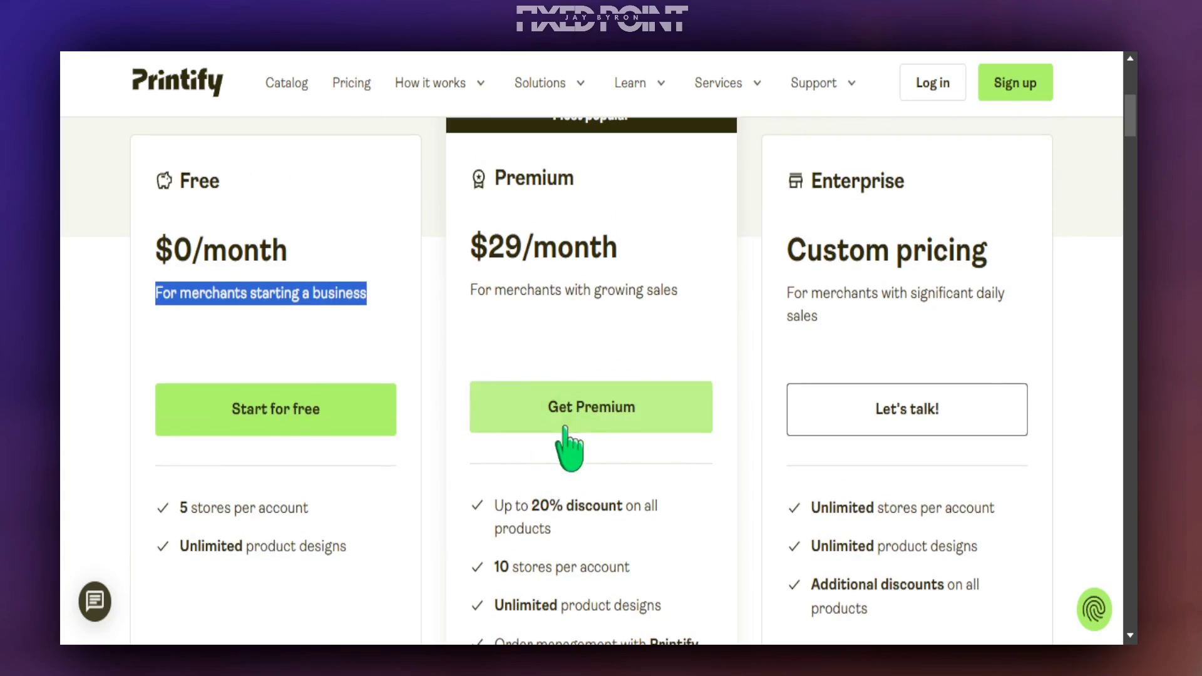
{"action": "left_click", "coordinate": [576, 401]}
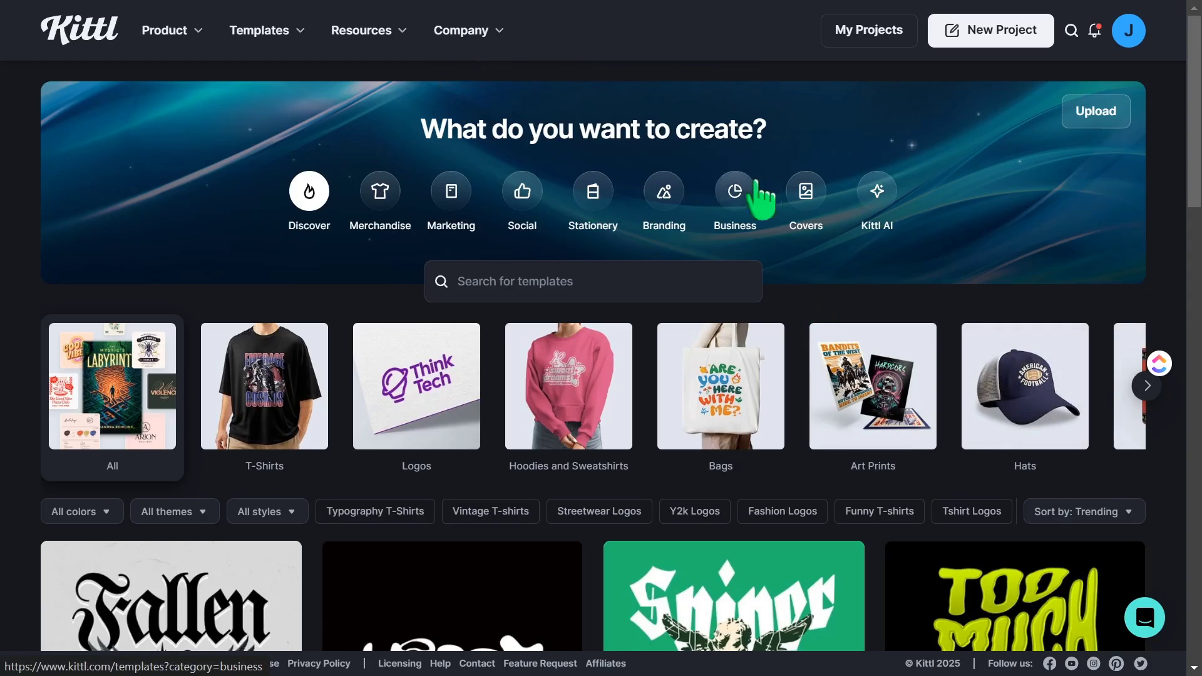
Step: Switch to Kittl and create a new project with the T-Shirt artboard preset of 4200 × 4800 px
{"action": "left_click", "coordinate": [853, 39]}
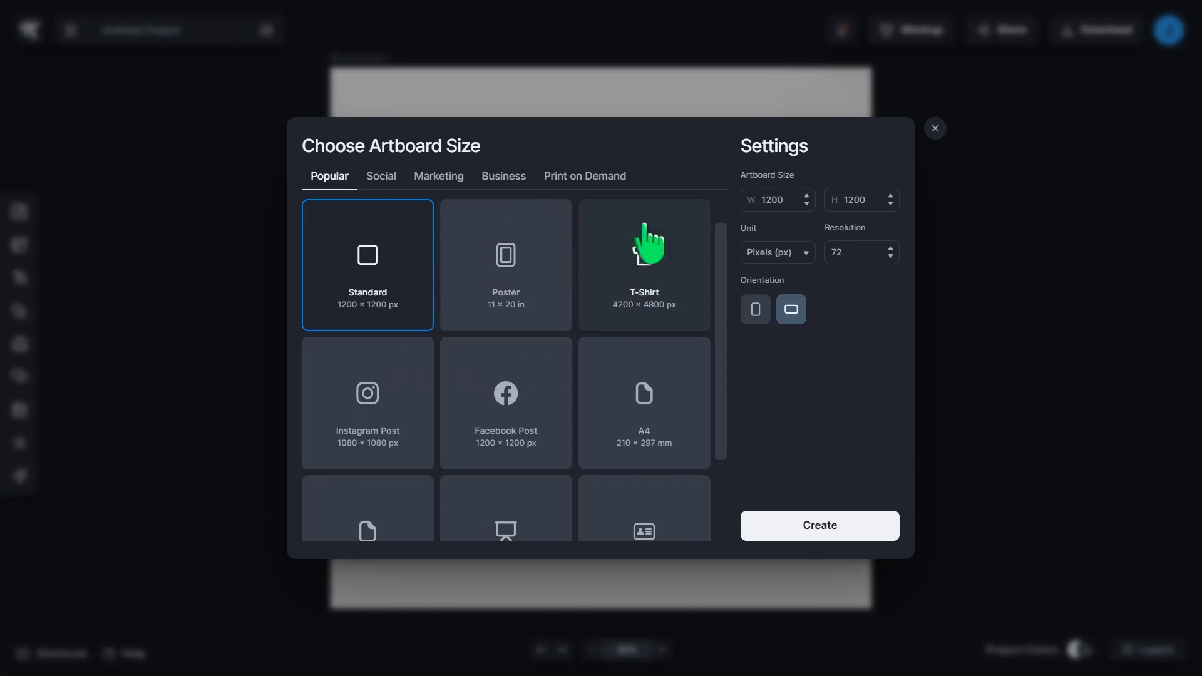
{"action": "left_click", "coordinate": [656, 293]}
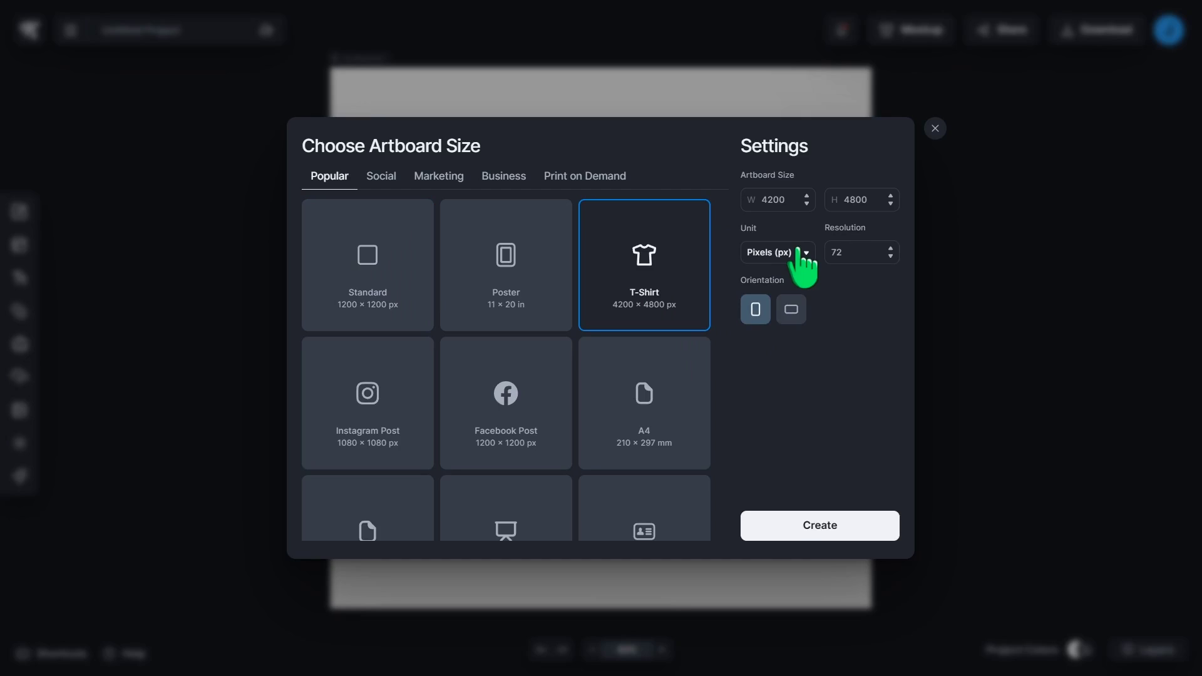
{"action": "left_click", "coordinate": [800, 526]}
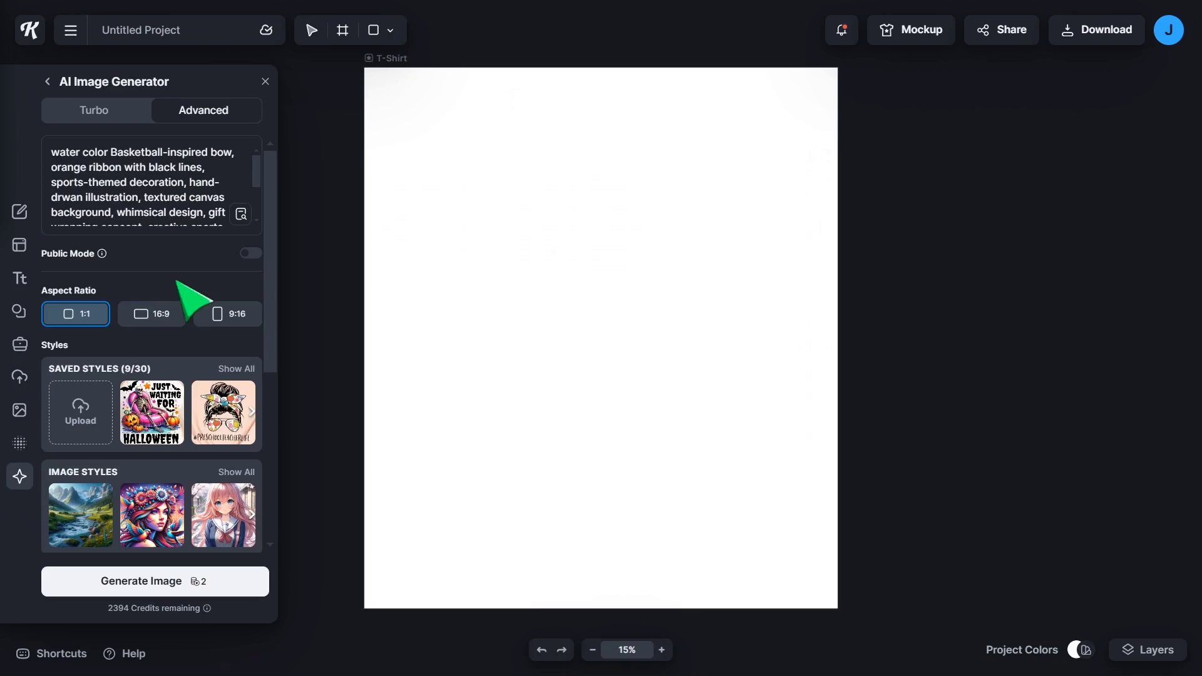
Step: Review the basketball-inspired bow prompt in the AI Image Generator's Advanced mode and generate a 1:1 image in a clipart style
{"action": "left_click", "coordinate": [122, 183]}
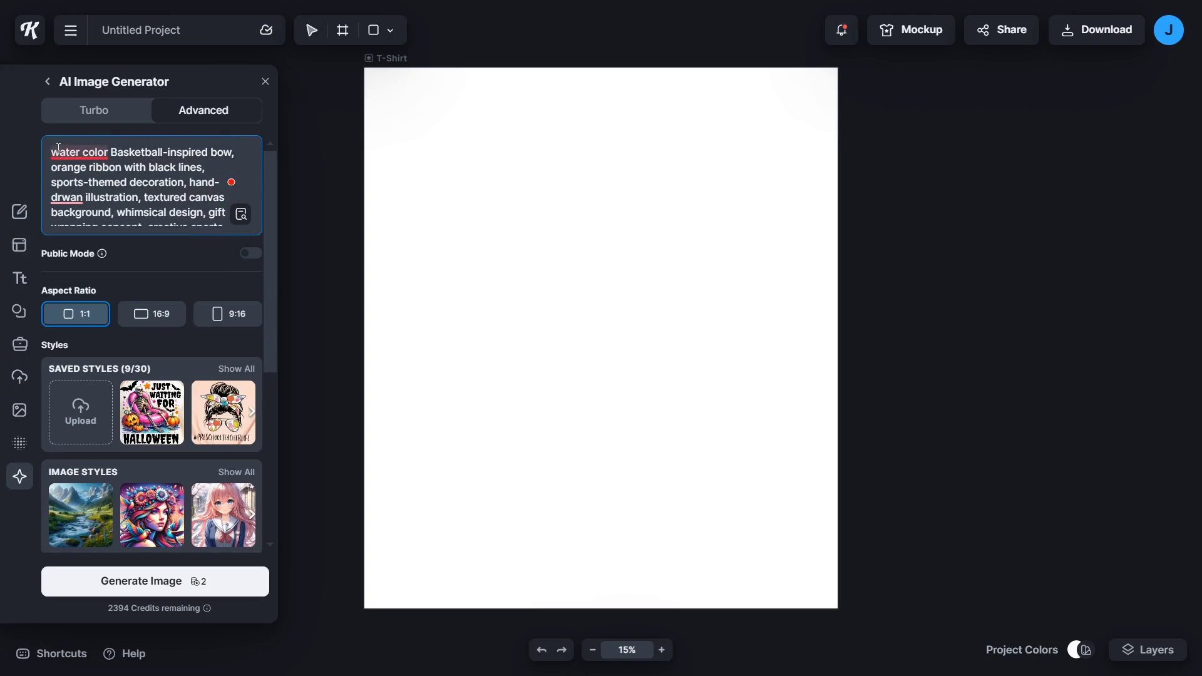
{"action": "mouse_move", "coordinate": [63, 157]}
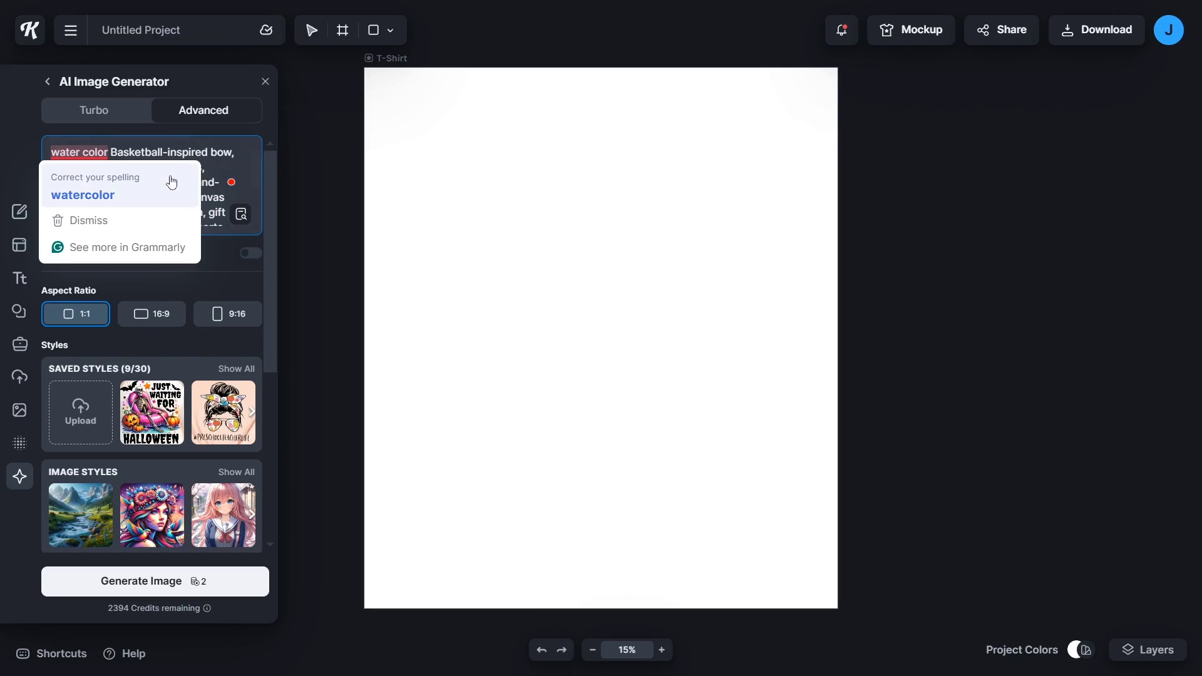
{"action": "key", "text": "Down"}
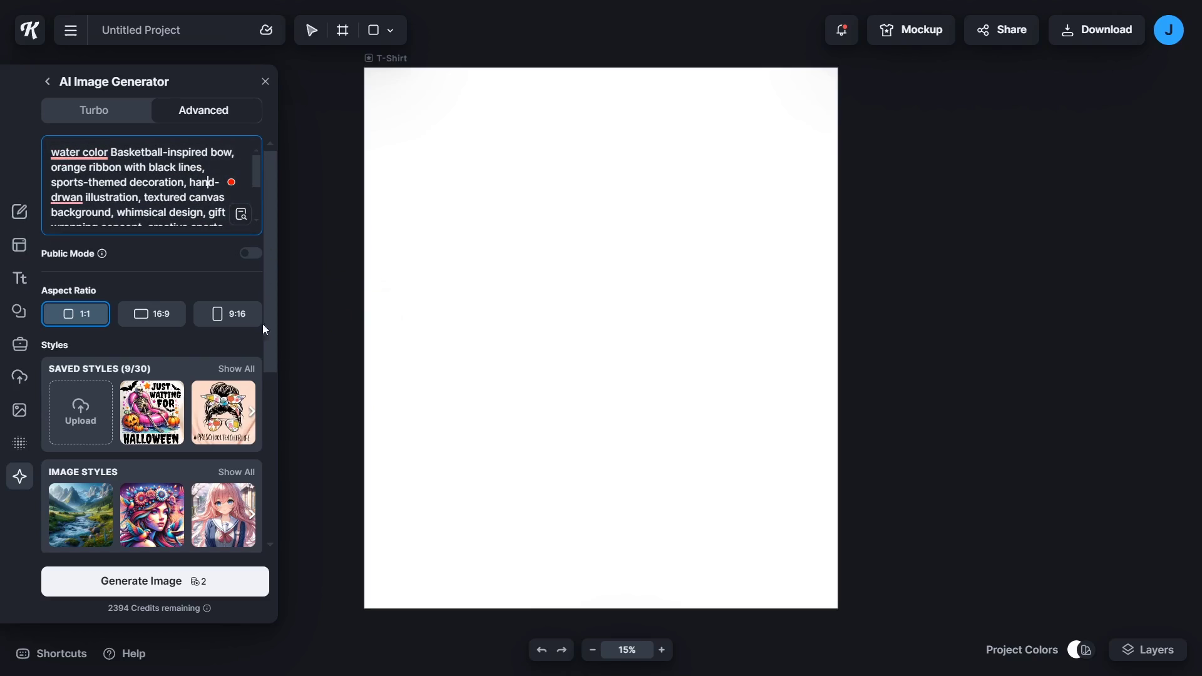
{"action": "scroll", "coordinate": [115, 438], "scroll_direction": "down", "scroll_amount": 5}
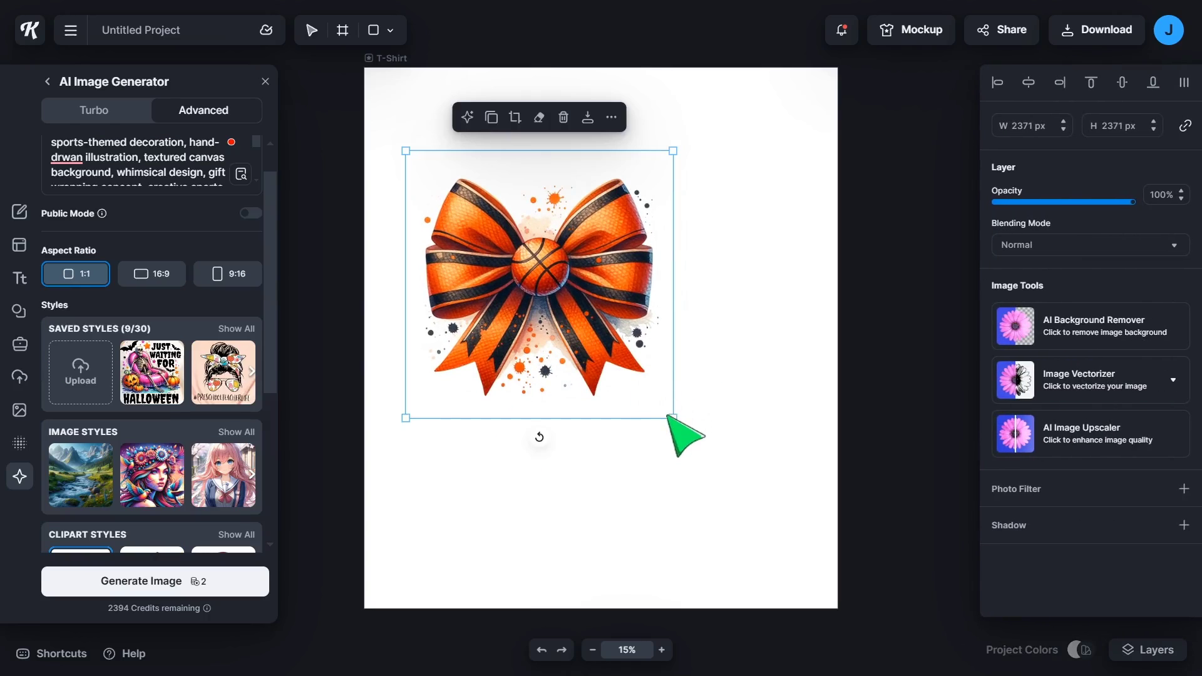
Step: Enlarge the basketball bow image to about 3490 × 3490 px and reposition it higher on the T-Shirt artboard
{"action": "left_click_drag", "start_coordinate": [668, 415], "coordinate": [799, 544]}
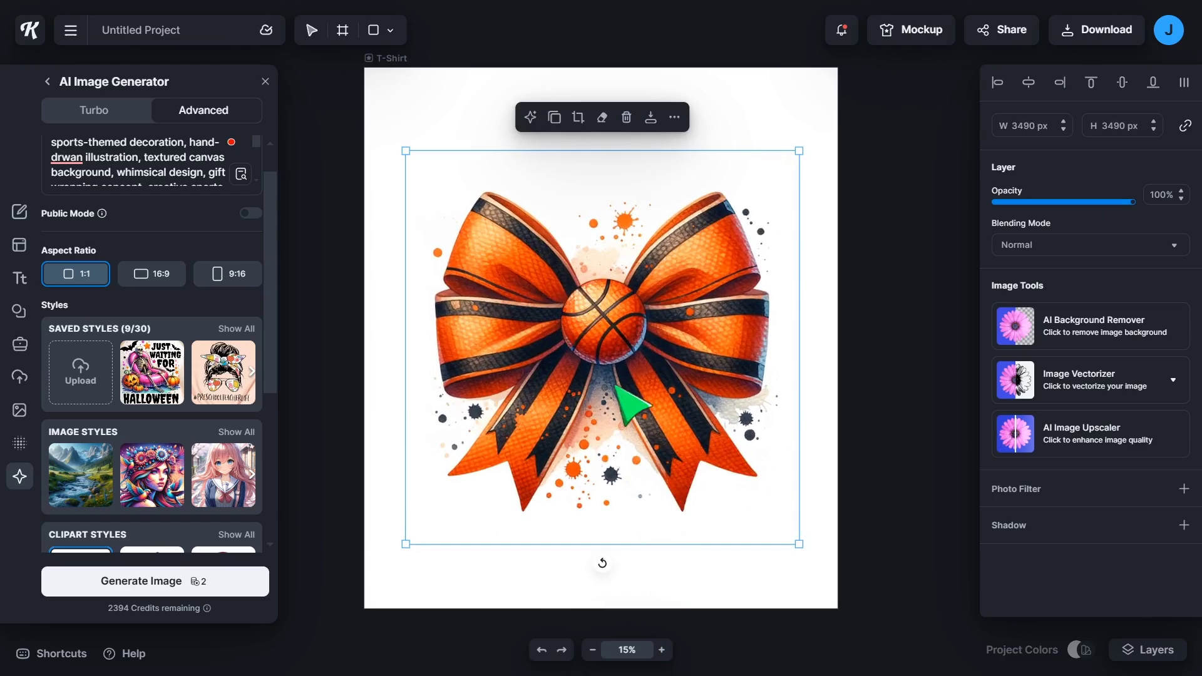
{"action": "left_click_drag", "start_coordinate": [616, 386], "coordinate": [618, 315]}
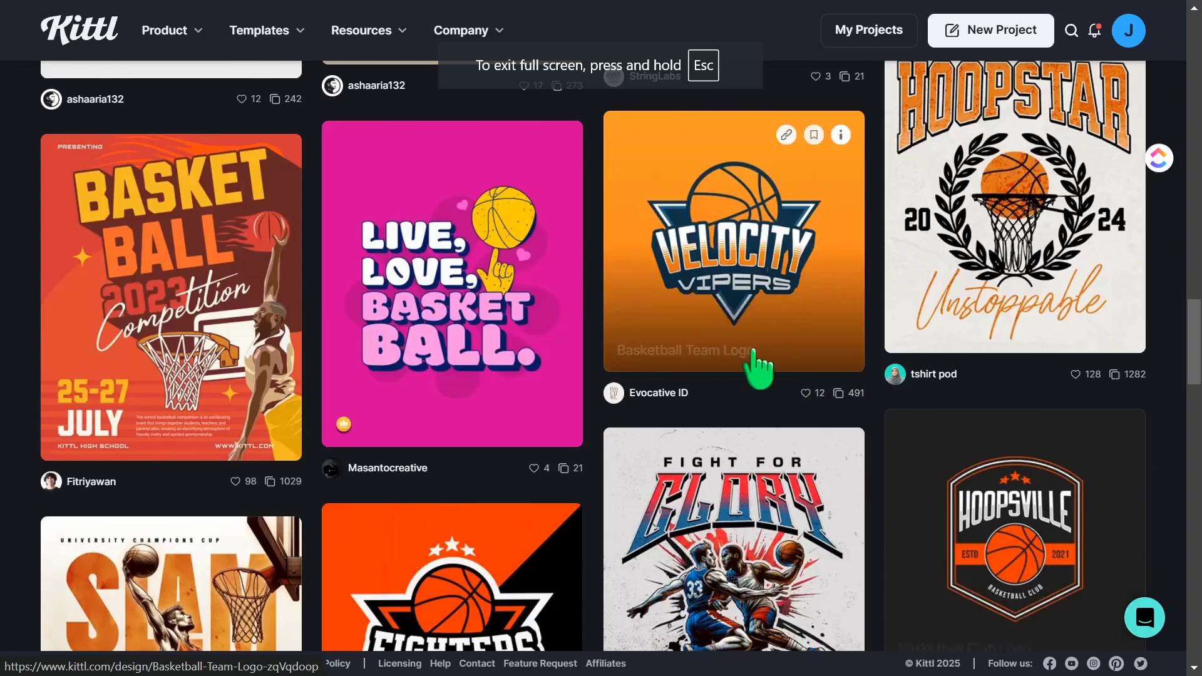
Step: Find and open the "Basketball Sports game day T-shirt" template and copy its HOOPSTAR lettering
{"action": "scroll", "coordinate": [760, 368], "scroll_direction": "up", "scroll_amount": 3}
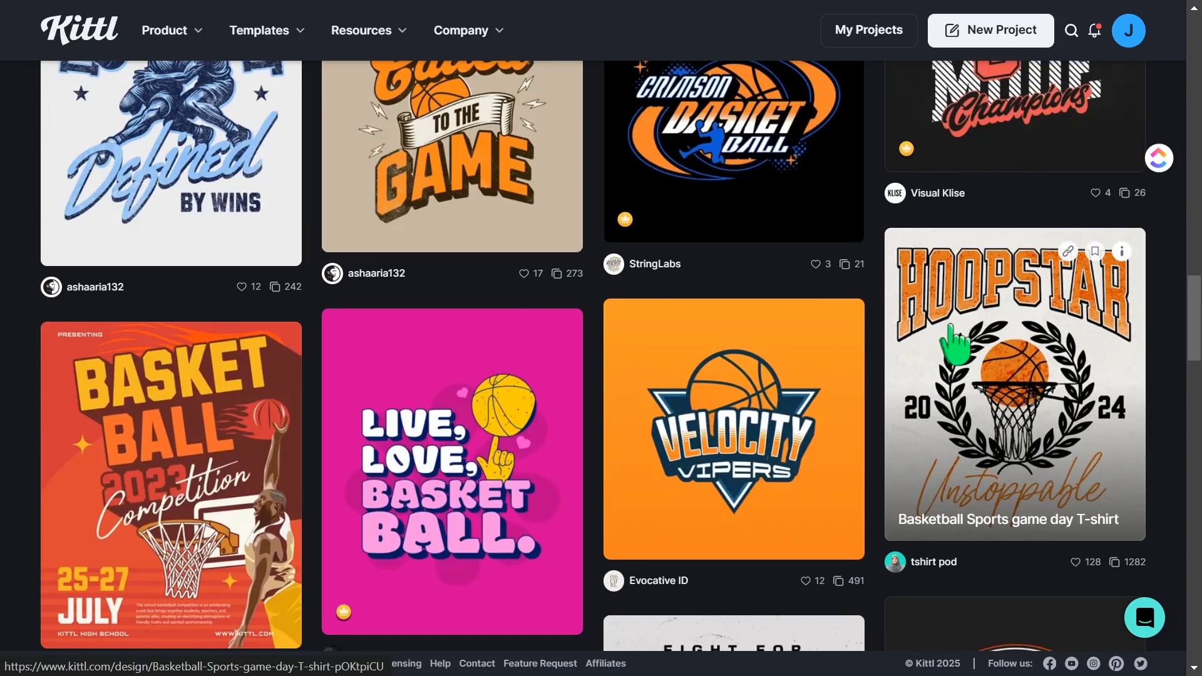
{"action": "left_click", "coordinate": [1008, 460]}
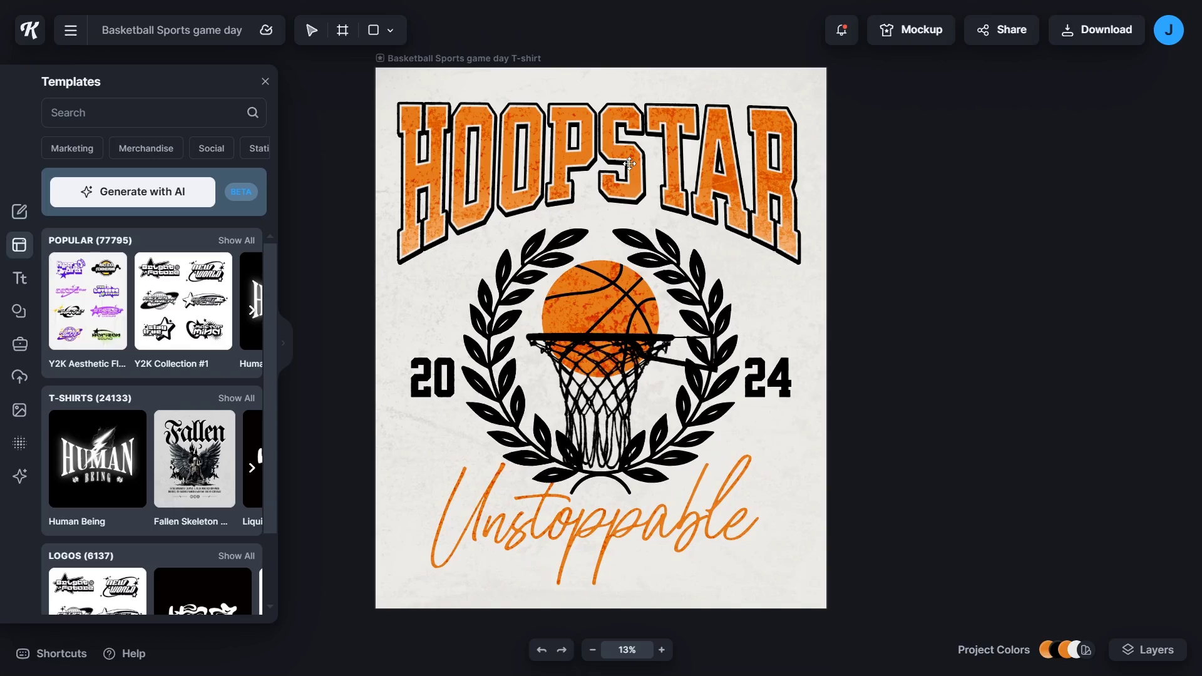
{"action": "left_click", "coordinate": [617, 182]}
{"action": "left_click_drag", "start_coordinate": [631, 168], "coordinate": [627, 168]}
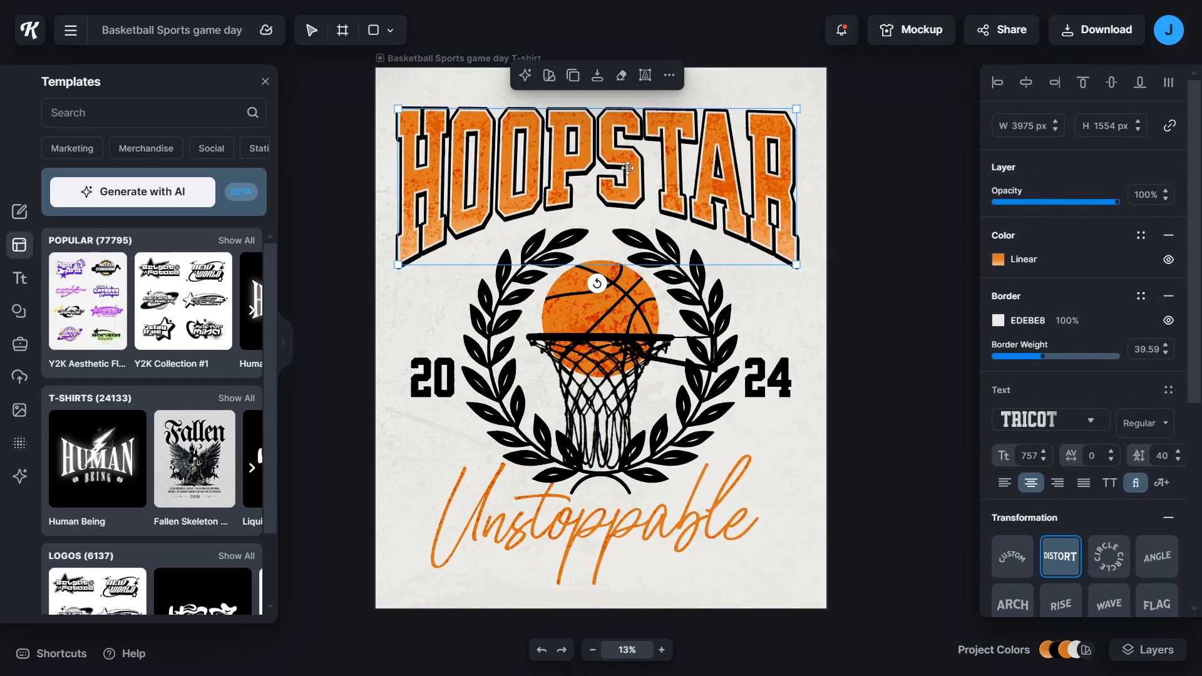
{"action": "right_click", "coordinate": [628, 166]}
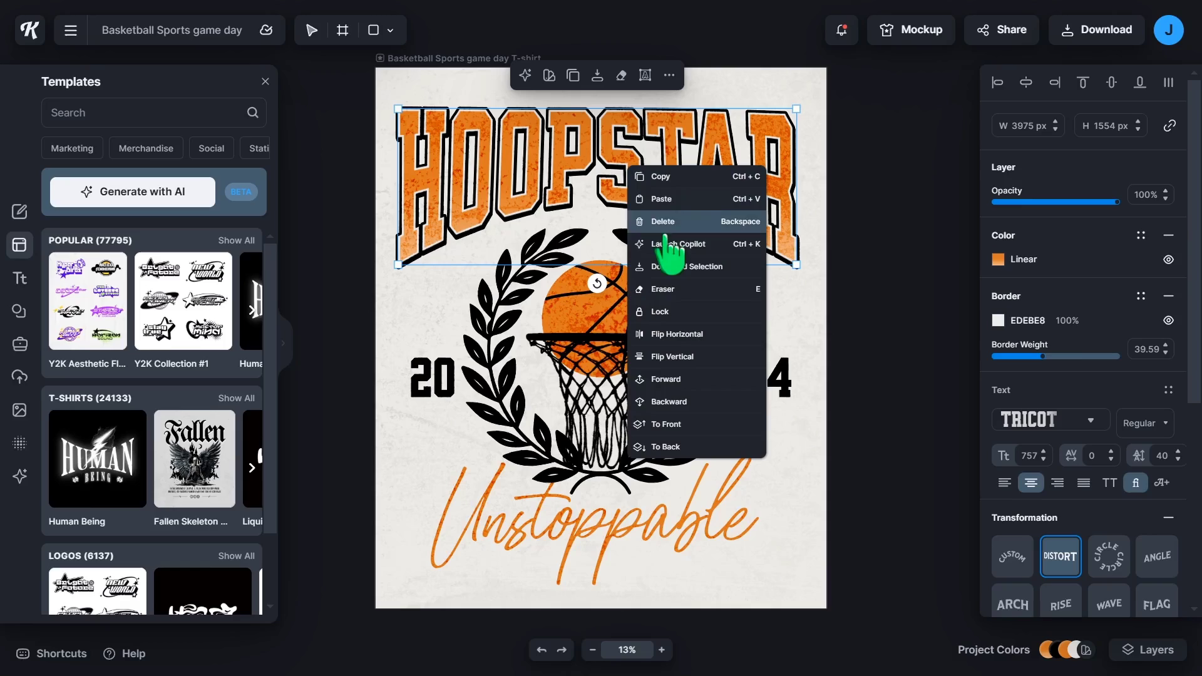
{"action": "left_click", "coordinate": [655, 176]}
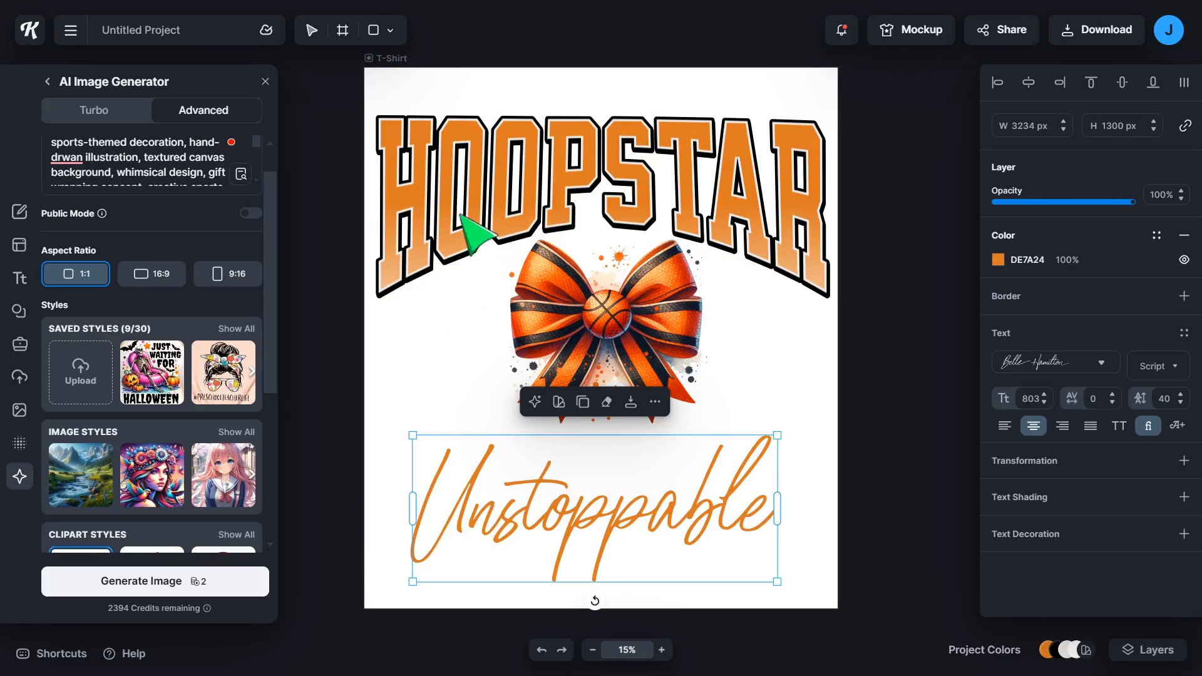
Step: Shift the Unstoppable text slightly upward and move the bow image down between the HOOPSTAR and Unstoppable lines
{"action": "left_click_drag", "start_coordinate": [601, 523], "coordinate": [596, 515]}
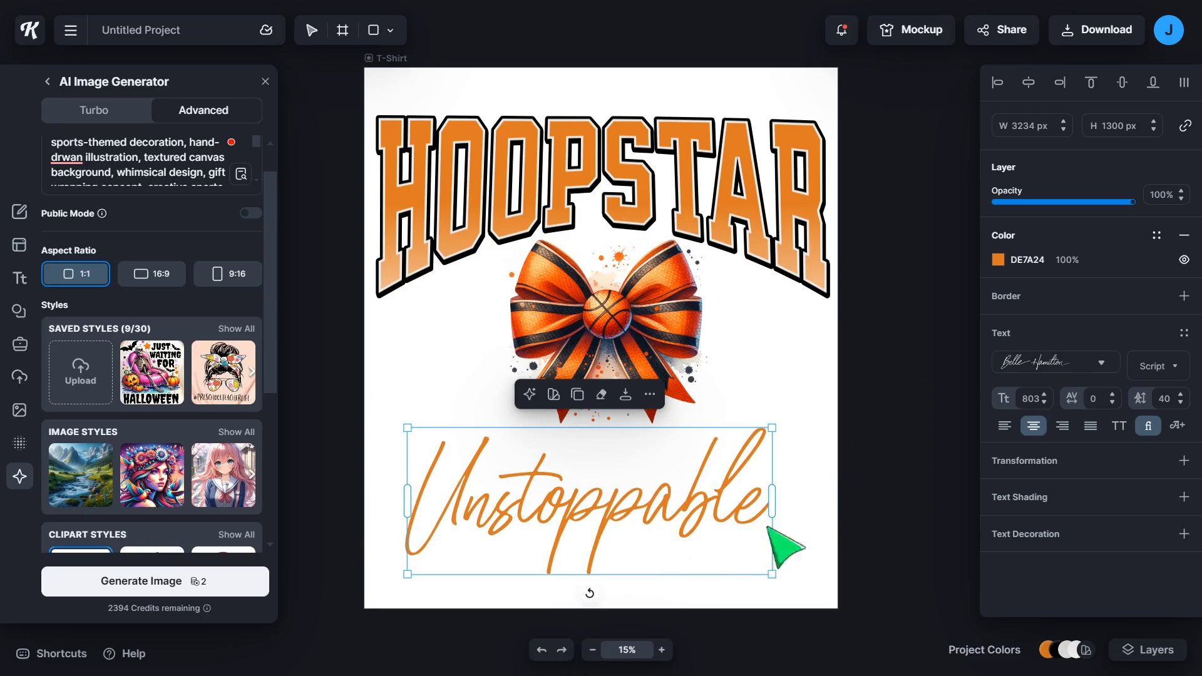
{"action": "left_click", "coordinate": [600, 335]}
{"action": "left_click_drag", "start_coordinate": [600, 335], "coordinate": [611, 371]}
{"action": "left_click", "coordinate": [434, 517]}
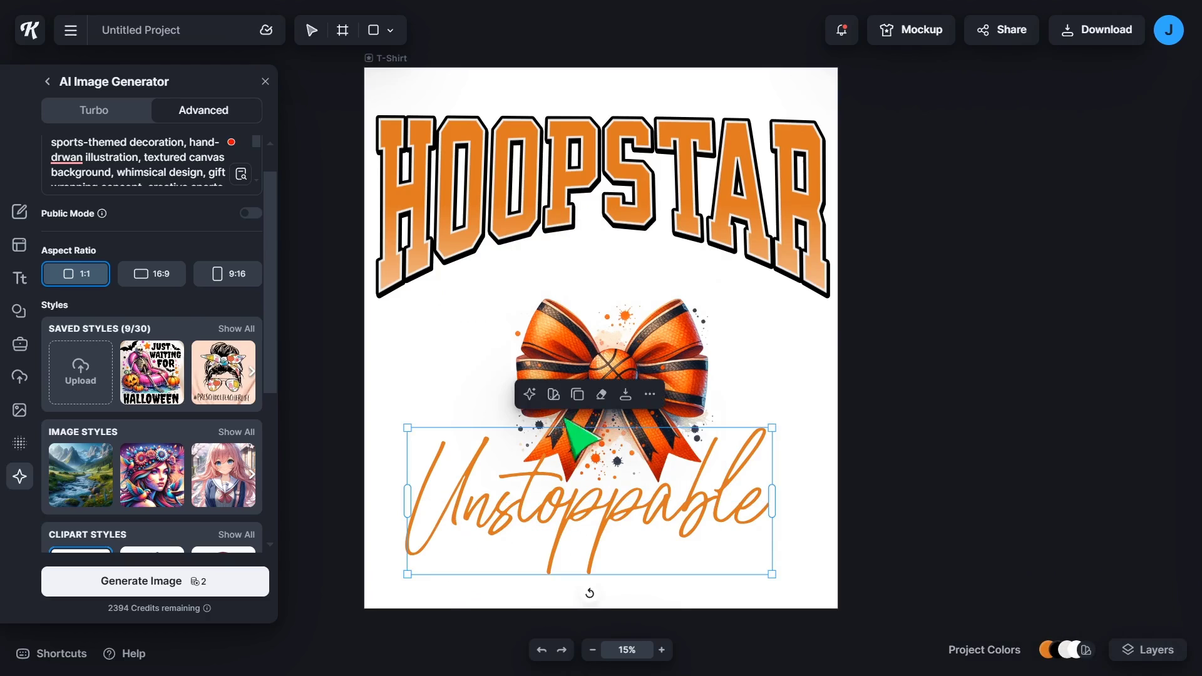
{"action": "key", "text": "ctrl+v"}
{"action": "key", "text": "ctrl+z"}
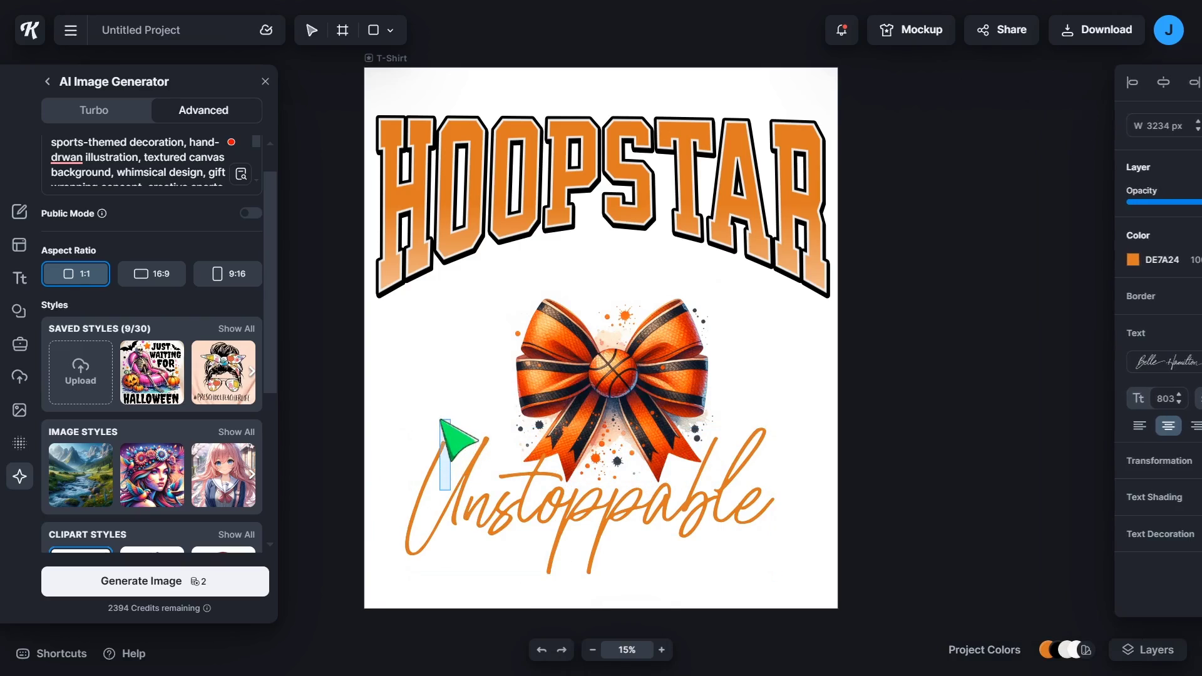
{"action": "left_click", "coordinate": [442, 518]}
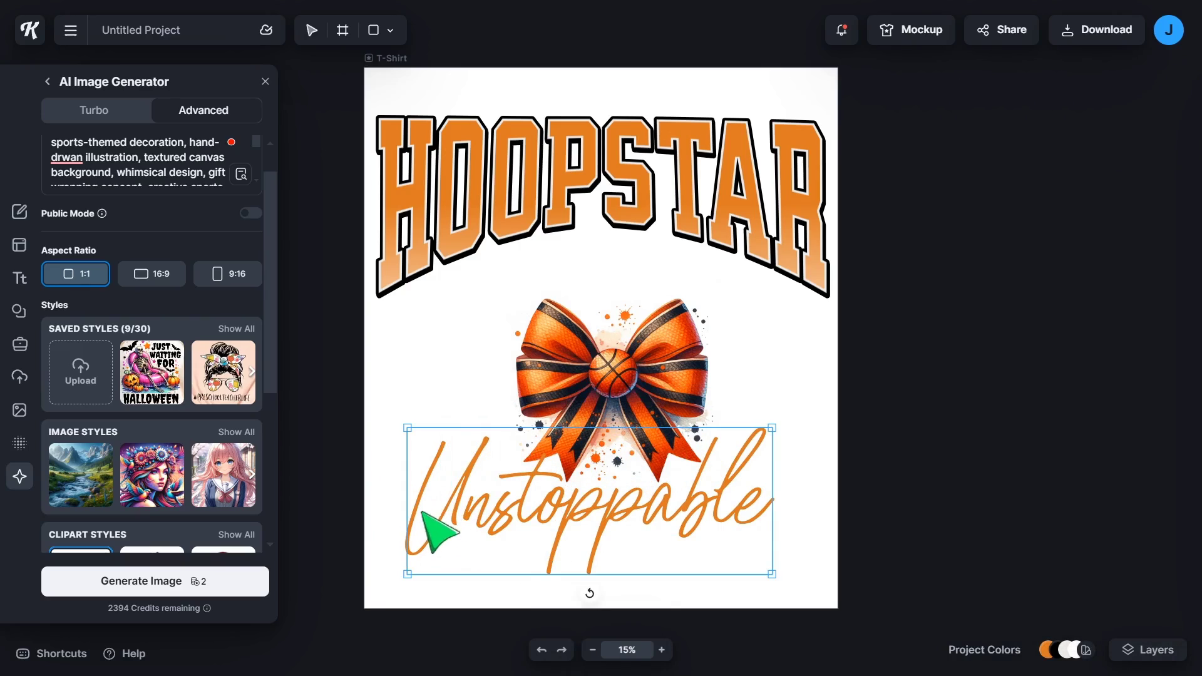
{"action": "left_click", "coordinate": [426, 543]}
{"action": "left_click", "coordinate": [424, 541]}
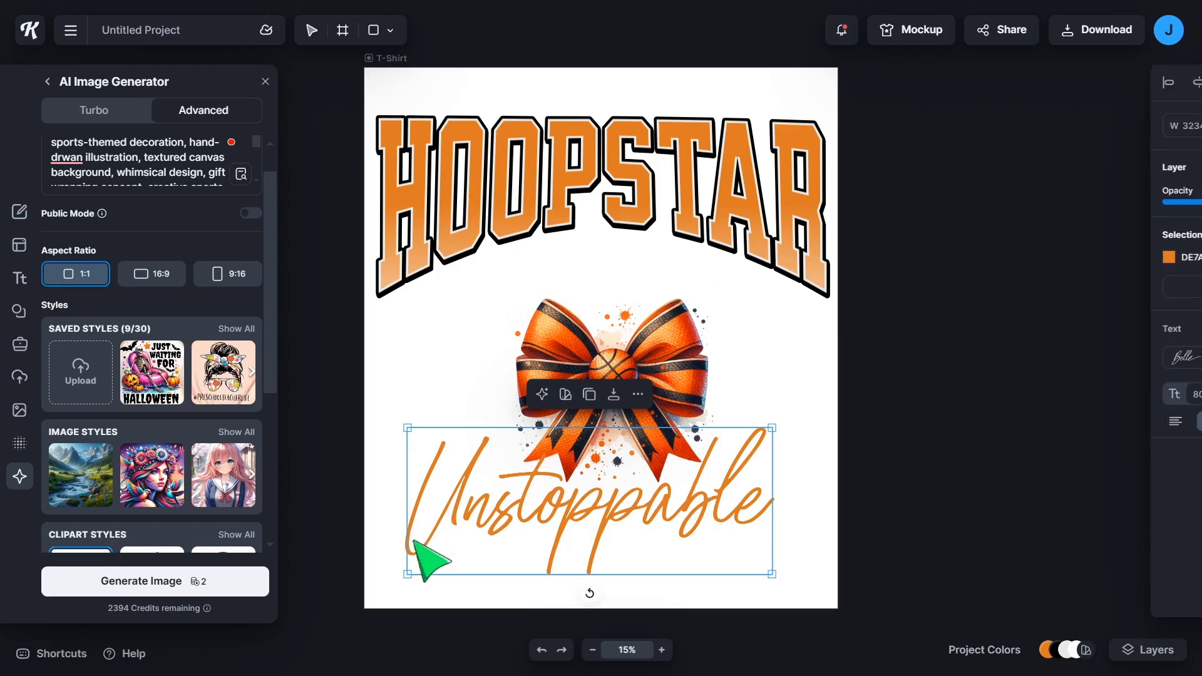
Step: Bring the basketball bow image in front of the lettering and position it centrally between HOOPSTAR and Unstoppable
{"action": "left_click_drag", "start_coordinate": [591, 407], "coordinate": [456, 283]}
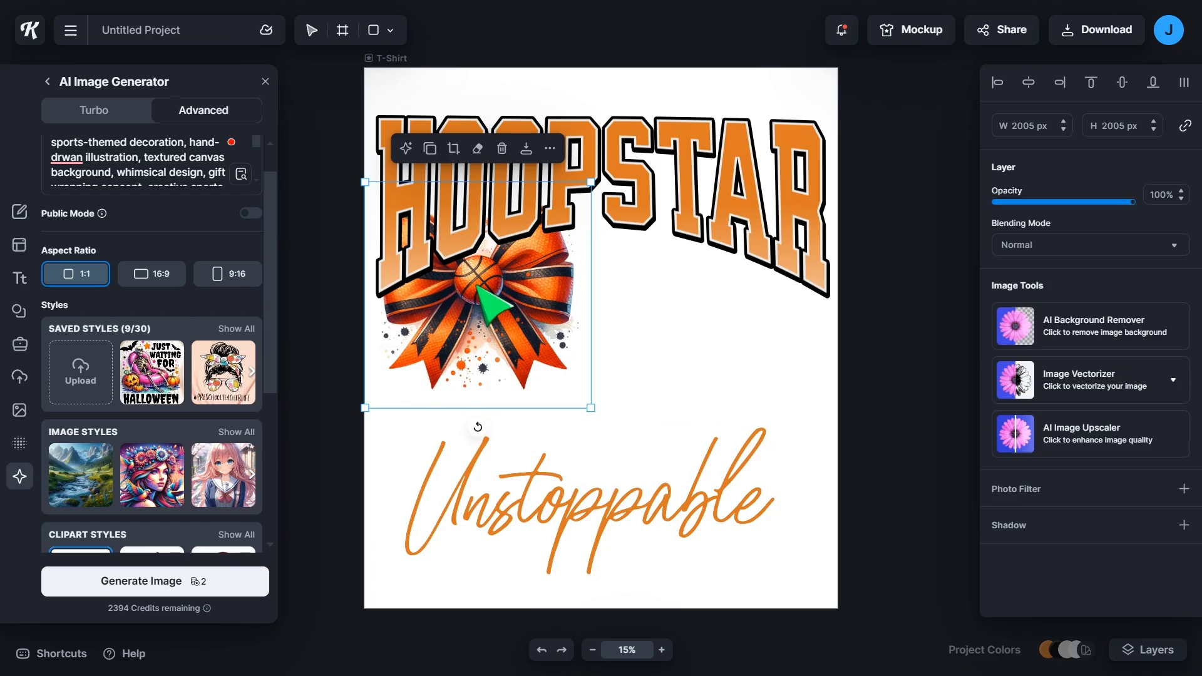
{"action": "right_click", "coordinate": [478, 287]}
{"action": "left_click", "coordinate": [537, 461]}
{"action": "left_click_drag", "start_coordinate": [473, 309], "coordinate": [565, 352]}
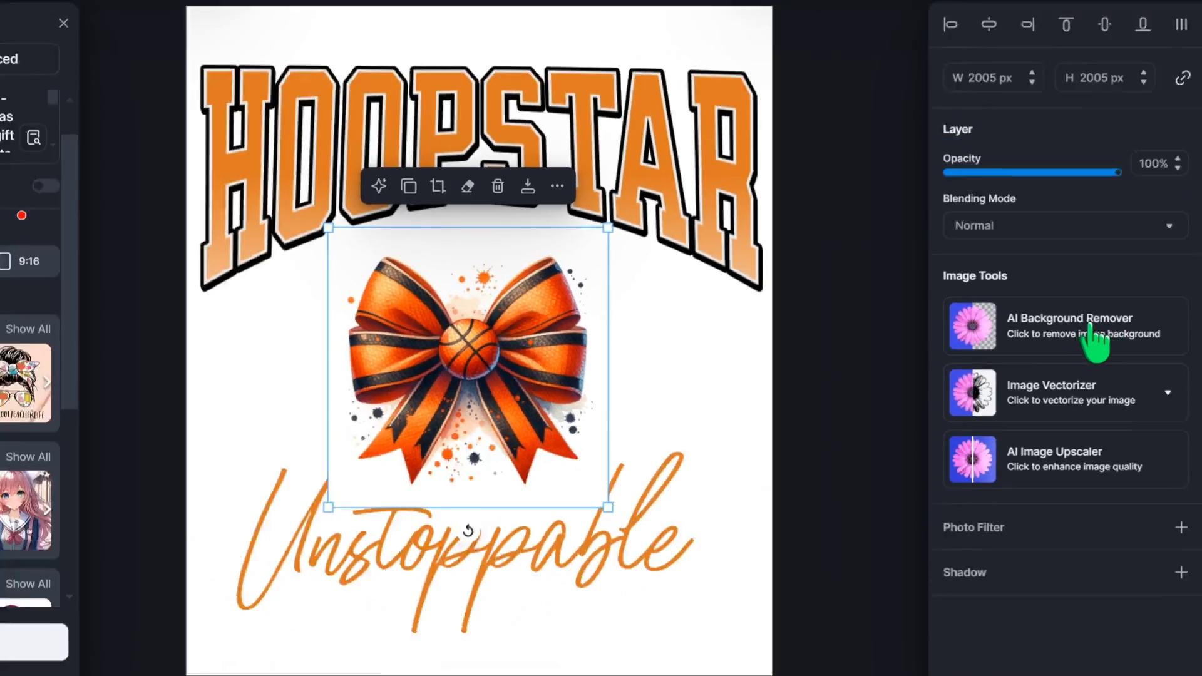
Step: Remove the bow image's background with the AI Background Remover and adjust its position between the text lines
{"action": "left_click", "coordinate": [1091, 333]}
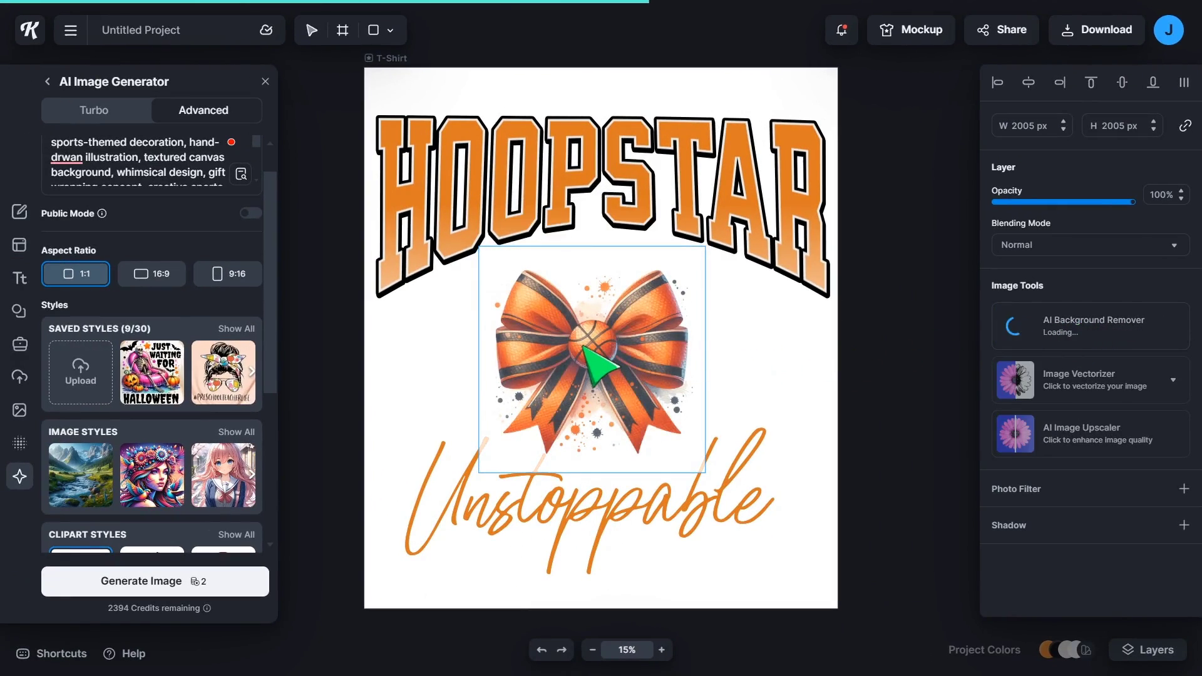
{"action": "mouse_move", "coordinate": [585, 347]}
{"action": "left_mouse_down"}
{"action": "mouse_move", "coordinate": [588, 368]}
{"action": "mouse_move", "coordinate": [558, 276]}
{"action": "mouse_move", "coordinate": [623, 252]}
{"action": "mouse_move", "coordinate": [556, 222]}
{"action": "mouse_move", "coordinate": [483, 489]}
{"action": "mouse_move", "coordinate": [600, 340]}
{"action": "left_mouse_up"}
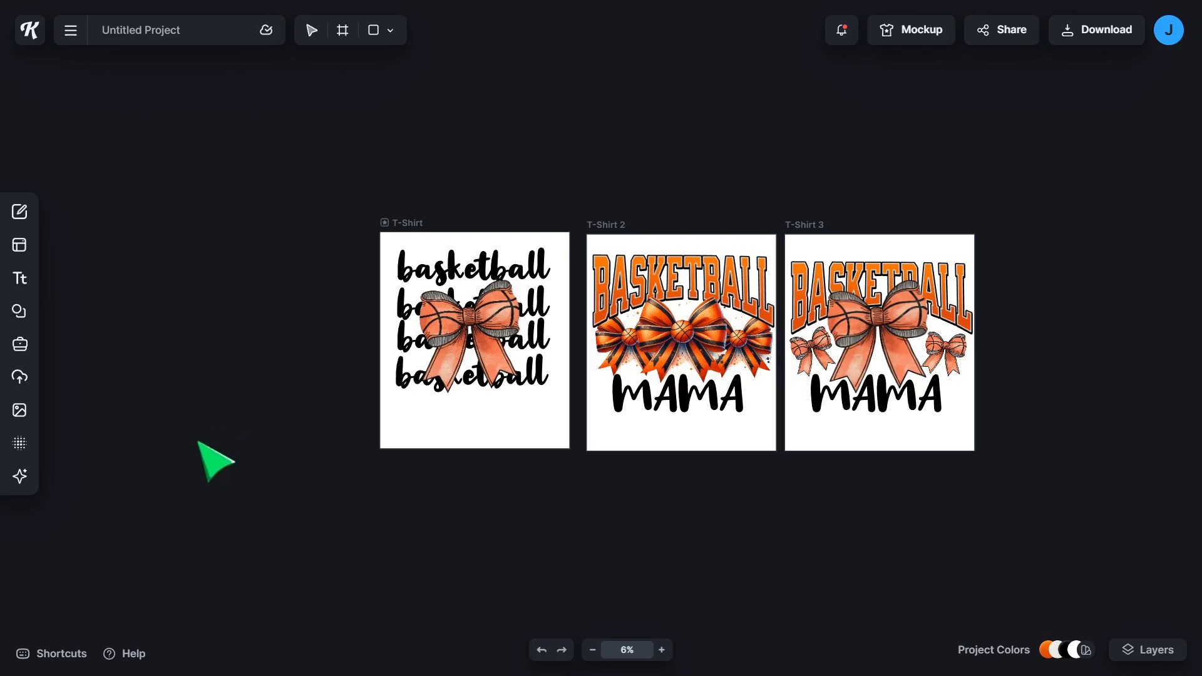
Step: Examine the repeated basketball lettering on the T-Shirt artboard and the BASKETBALL MAMA design with three bows on T-Shirt 2
{"action": "left_click", "coordinate": [662, 651]}
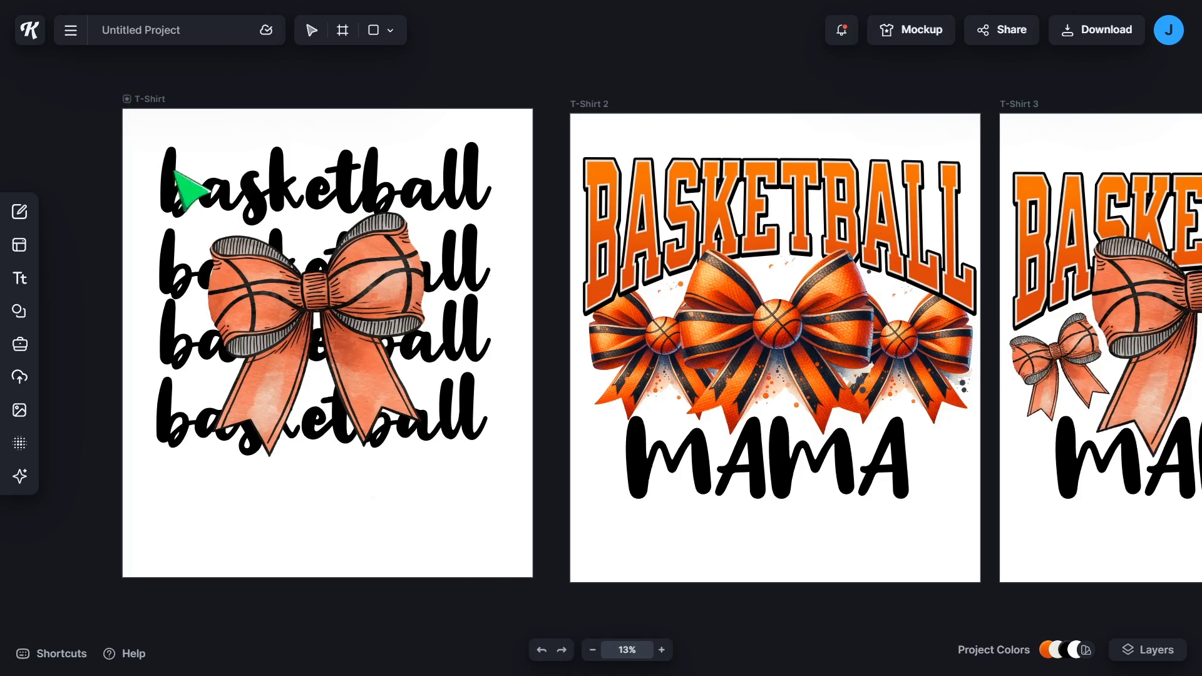
{"action": "left_click_drag", "start_coordinate": [270, 290], "coordinate": [280, 289]}
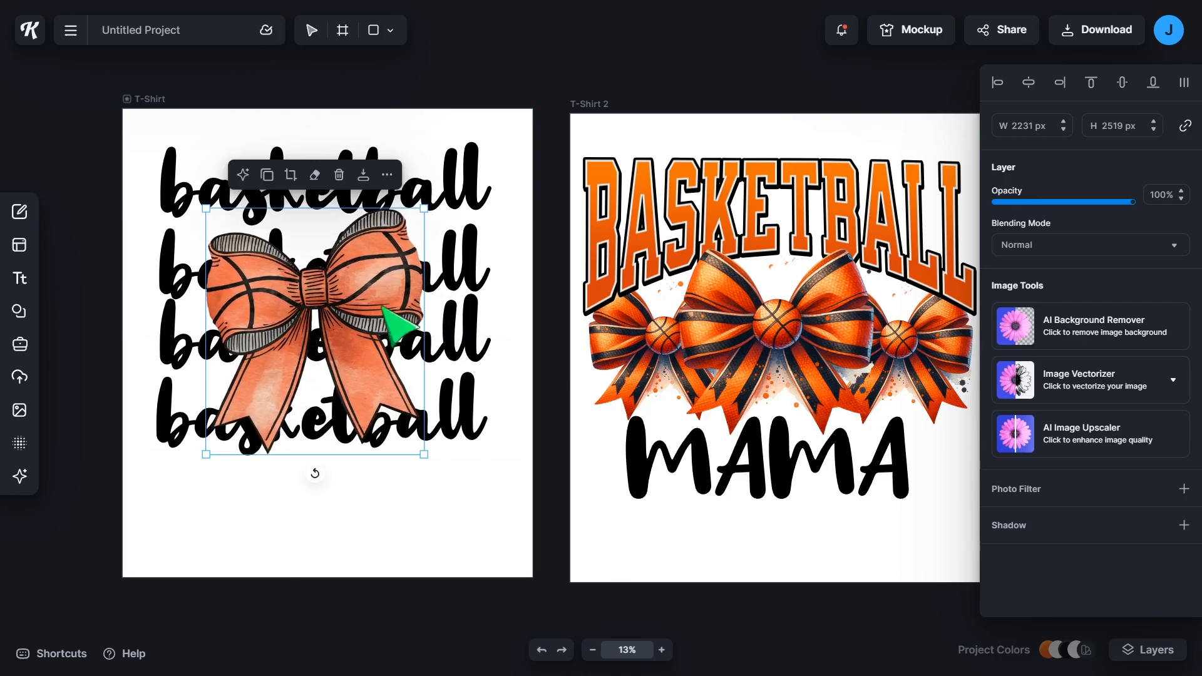
{"action": "left_click", "coordinate": [657, 207]}
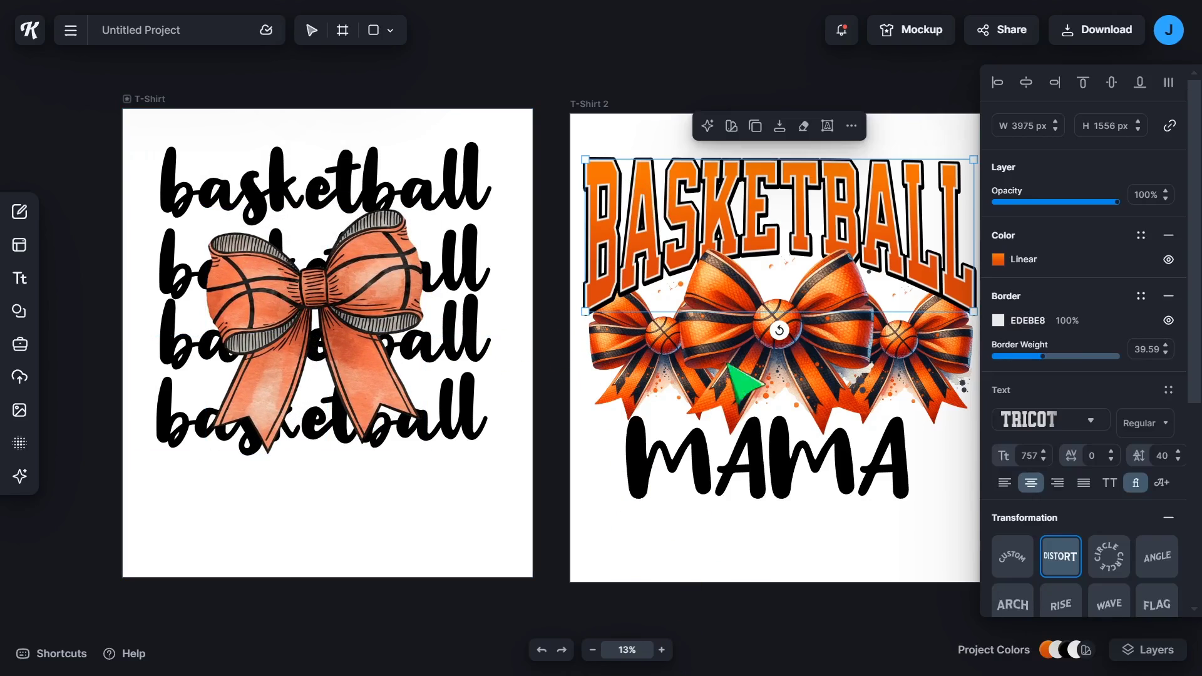
{"action": "left_click", "coordinate": [662, 651]}
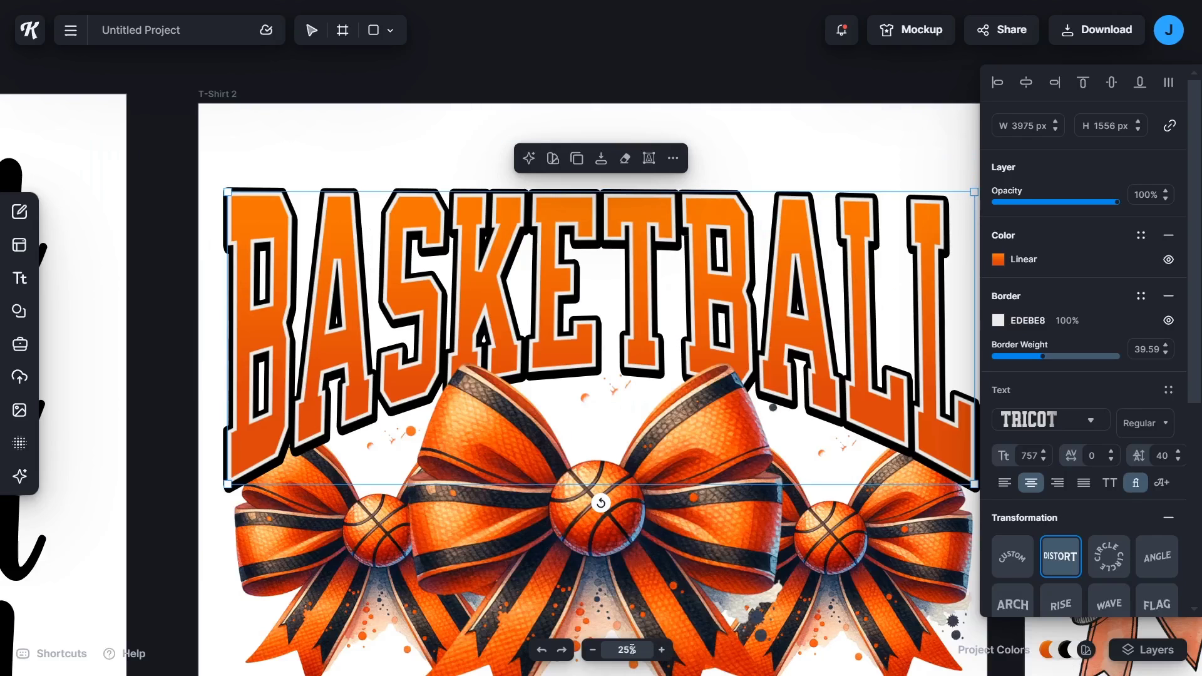
{"action": "left_click", "coordinate": [593, 651]}
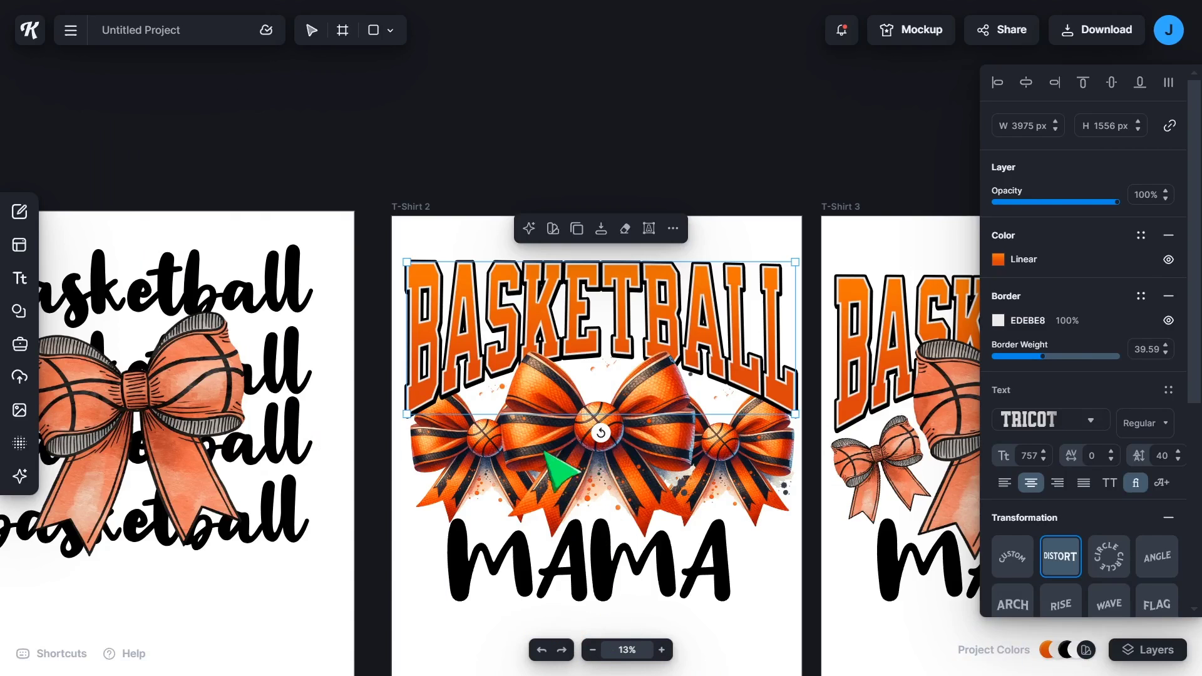
{"action": "key", "text": "Escape"}
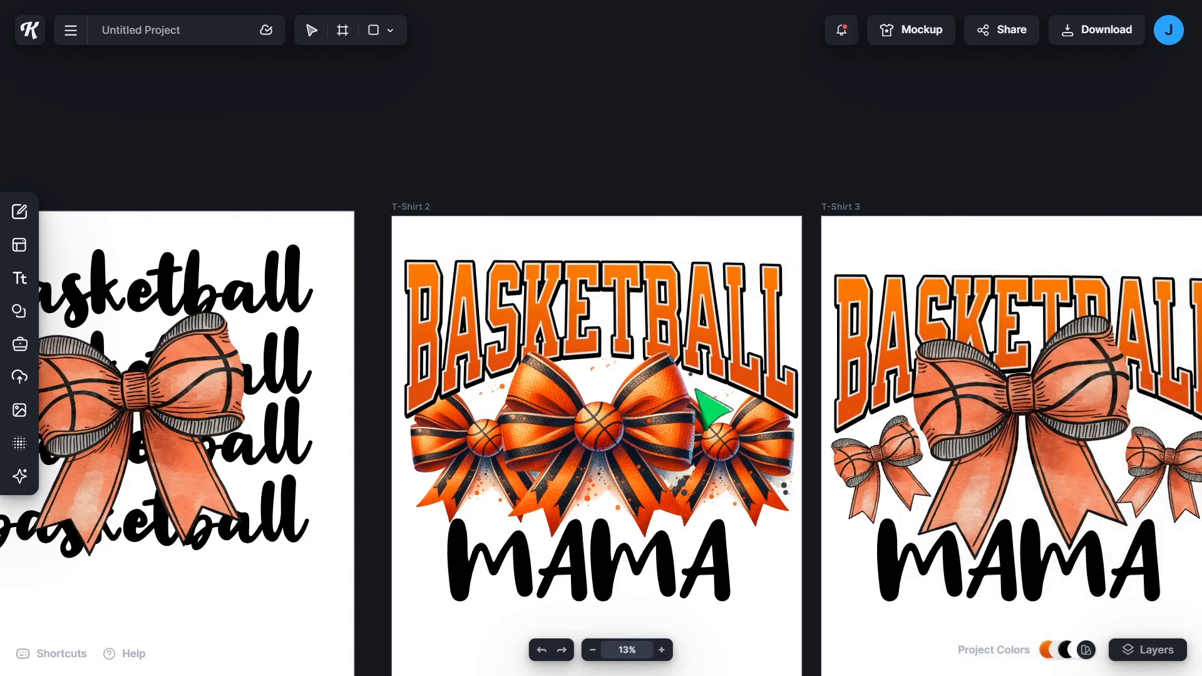
Step: Examine the T-Shirt 3 artboard's BASKETBALL MAMA design, including its large central bow and the two small side bows
{"action": "left_click", "coordinate": [844, 209]}
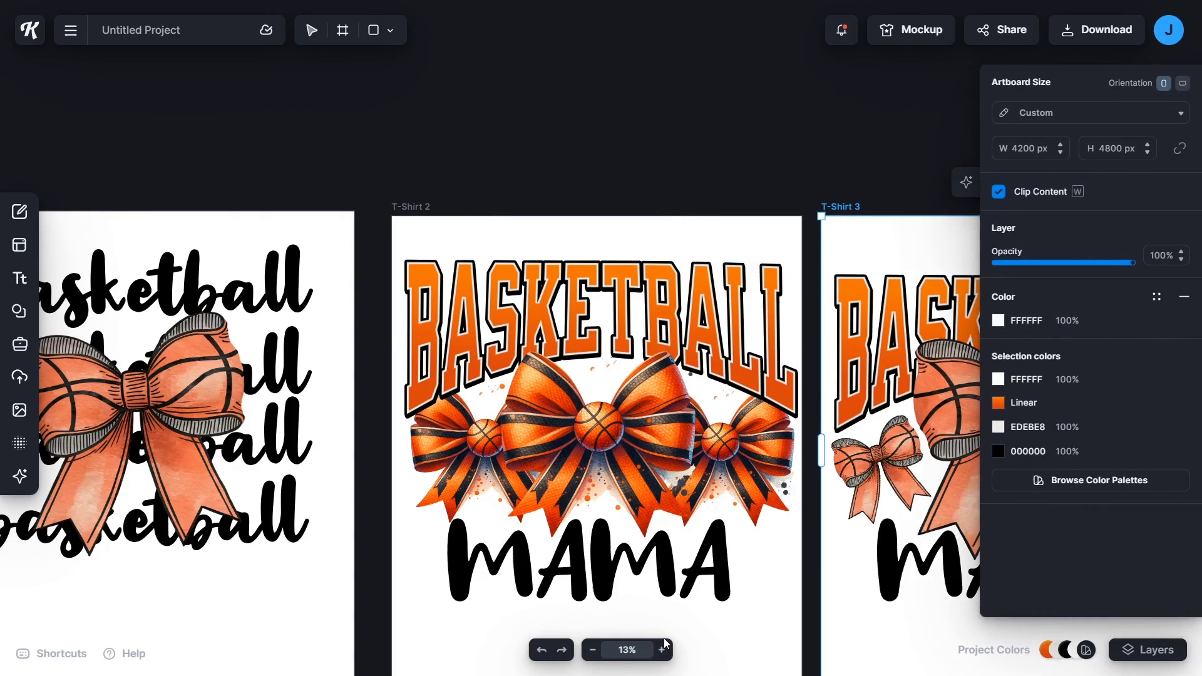
{"action": "left_click", "coordinate": [662, 650]}
{"action": "left_click", "coordinate": [593, 650]}
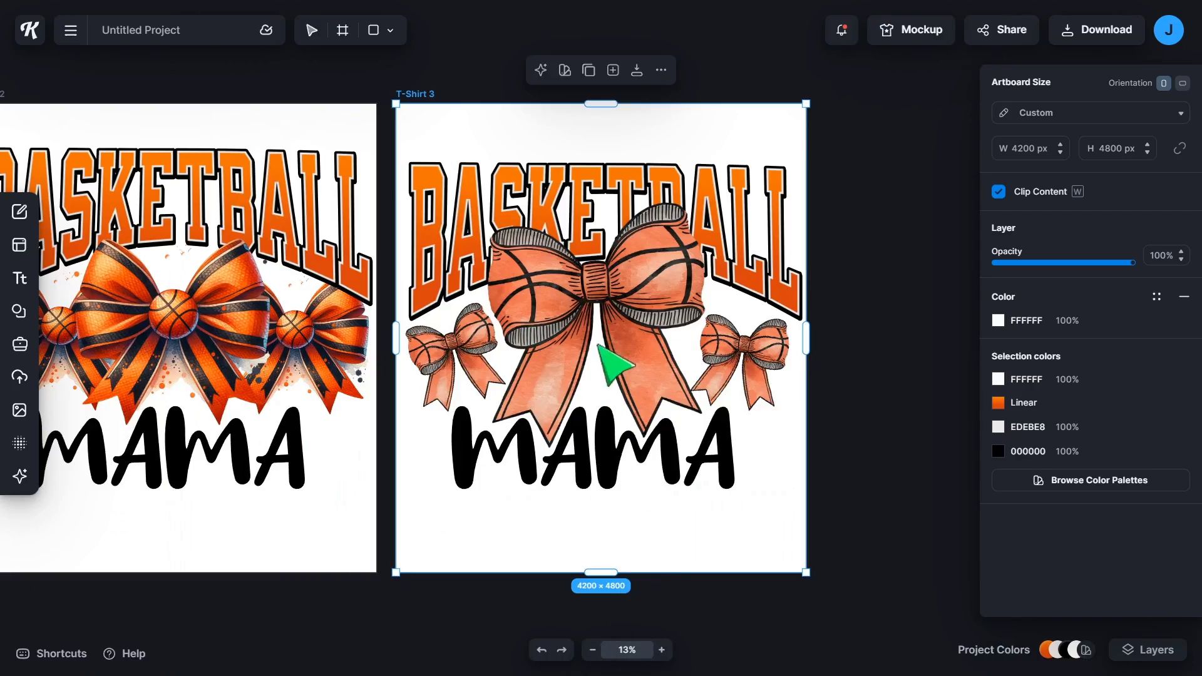
{"action": "left_click", "coordinate": [461, 345]}
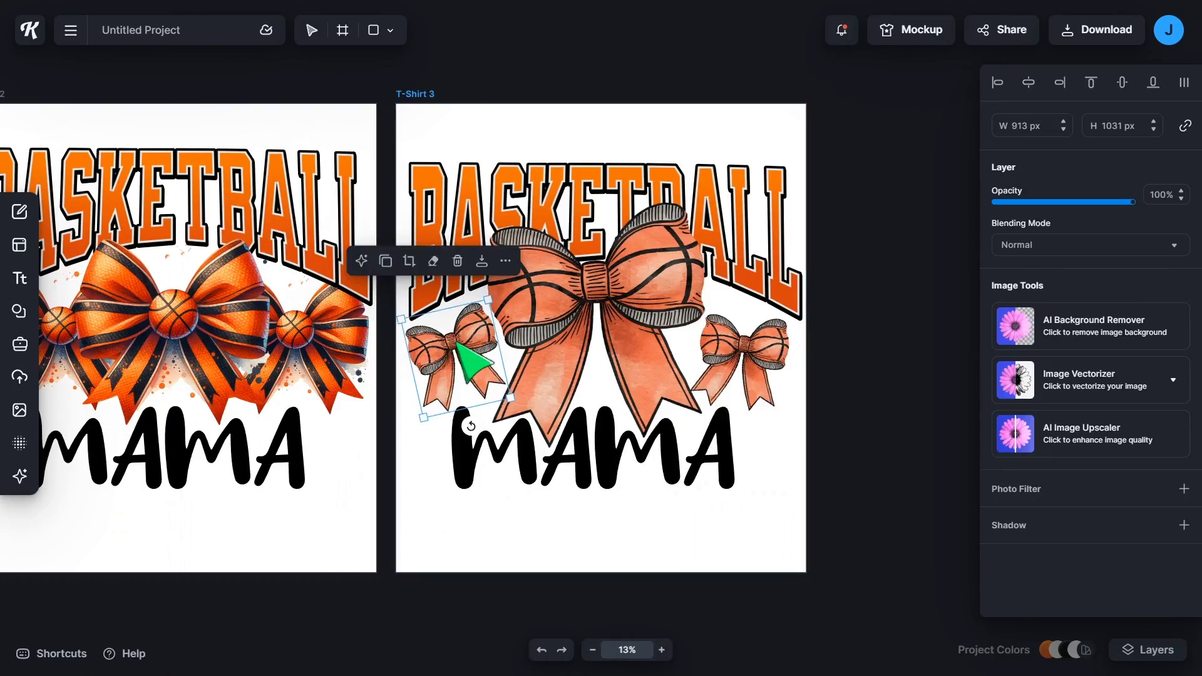
{"action": "left_click", "coordinate": [745, 376]}
{"action": "left_click", "coordinate": [826, 432]}
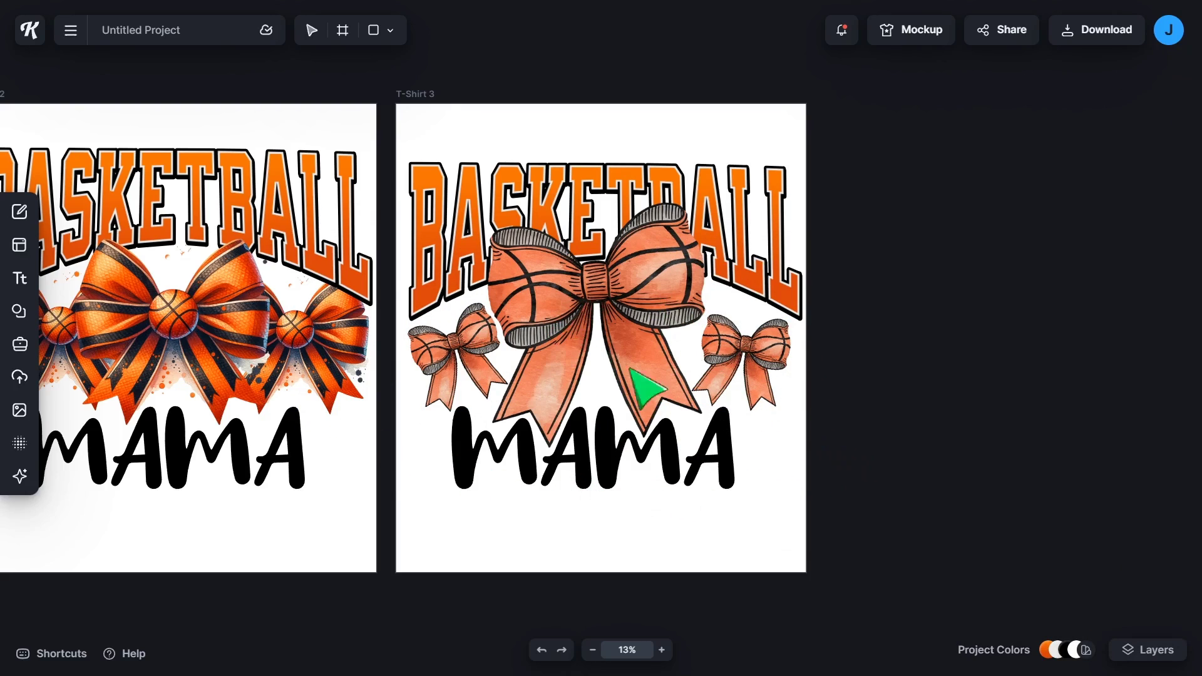
{"action": "left_click", "coordinate": [594, 651]}
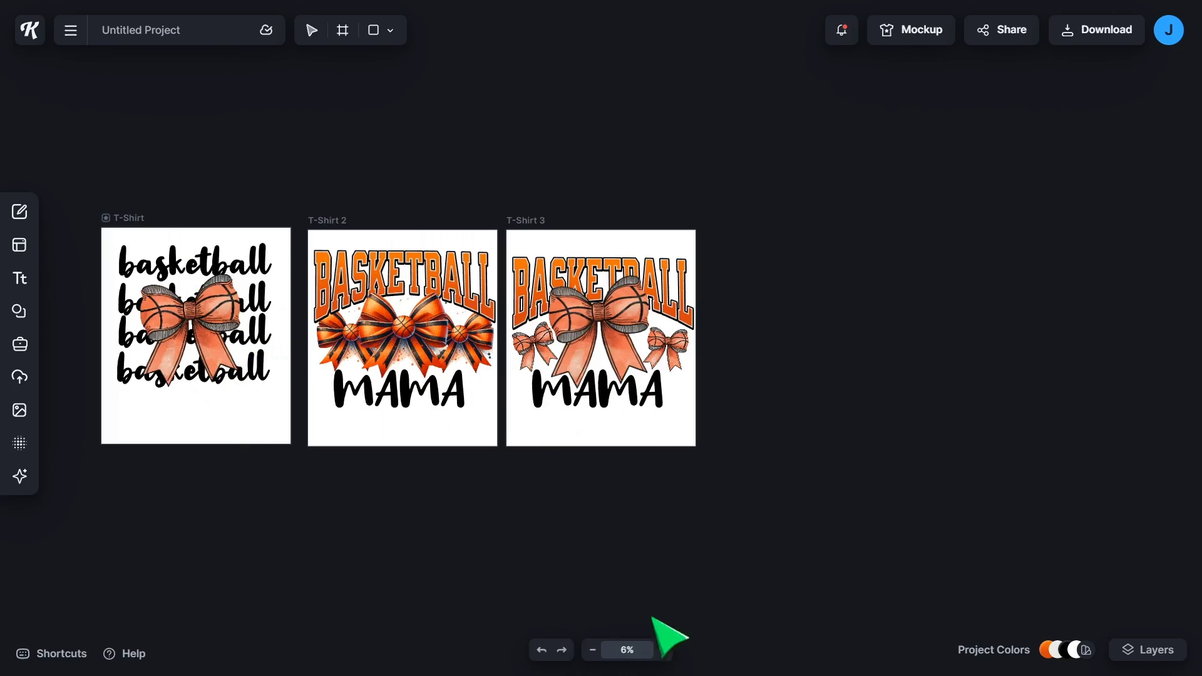
{"action": "left_click", "coordinate": [663, 652]}
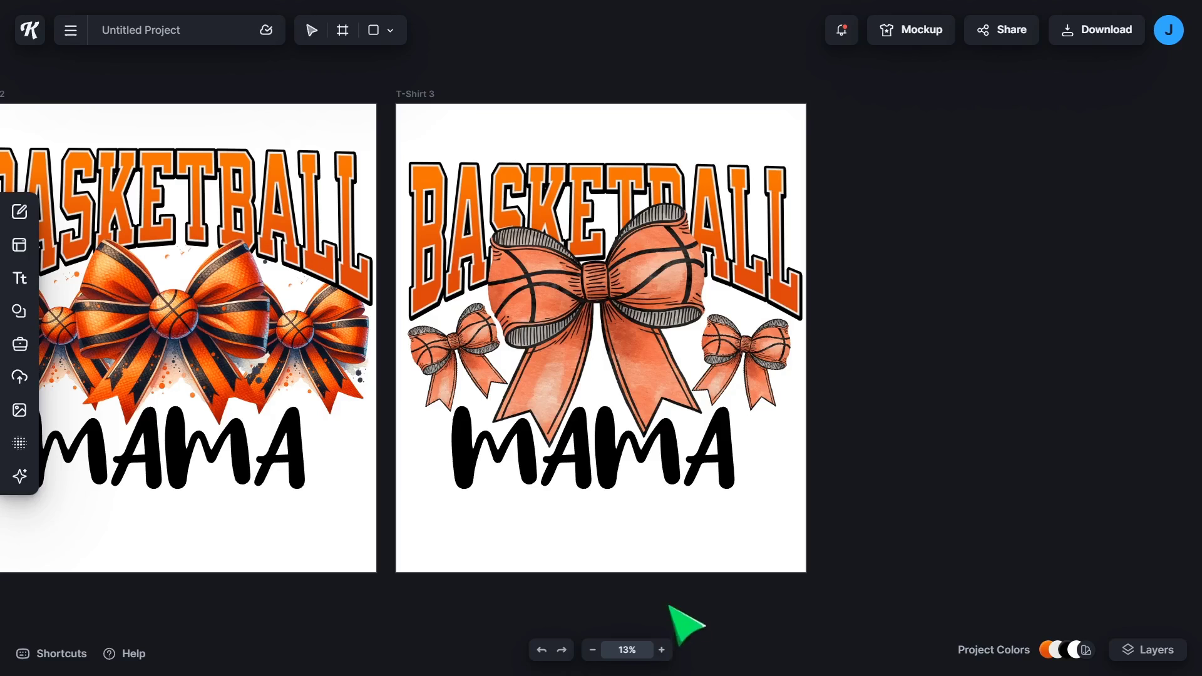
{"action": "left_click", "coordinate": [425, 102]}
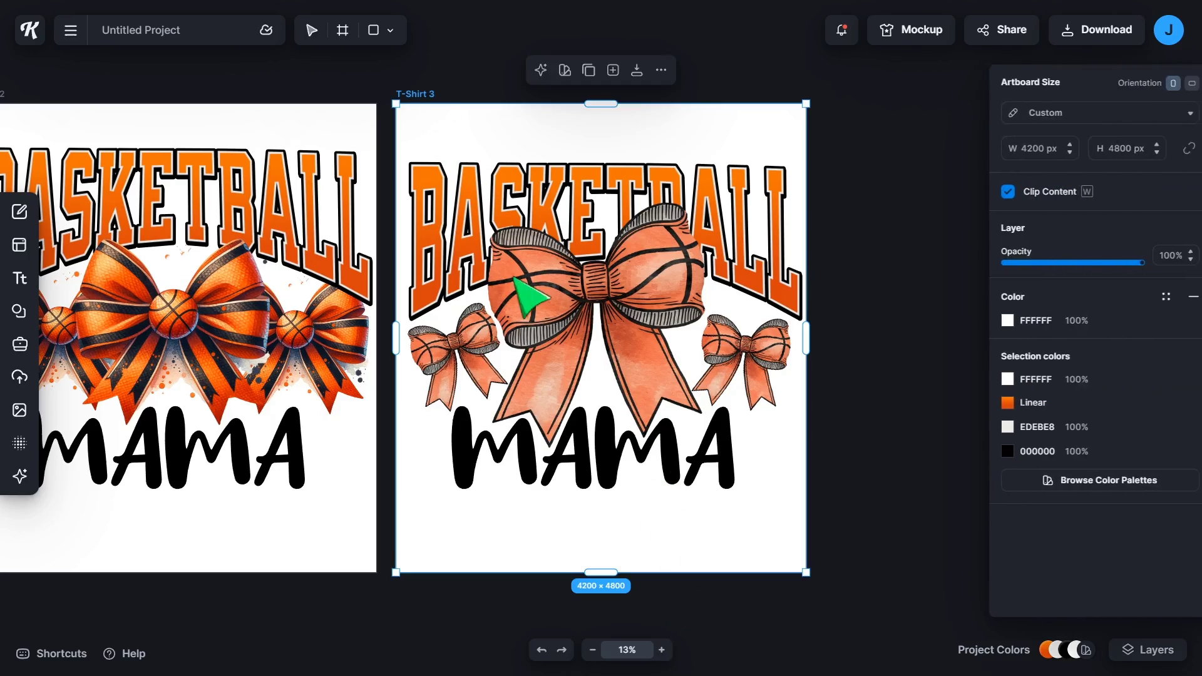
{"action": "left_click", "coordinate": [438, 341]}
{"action": "left_click_drag", "start_coordinate": [437, 339], "coordinate": [435, 338]}
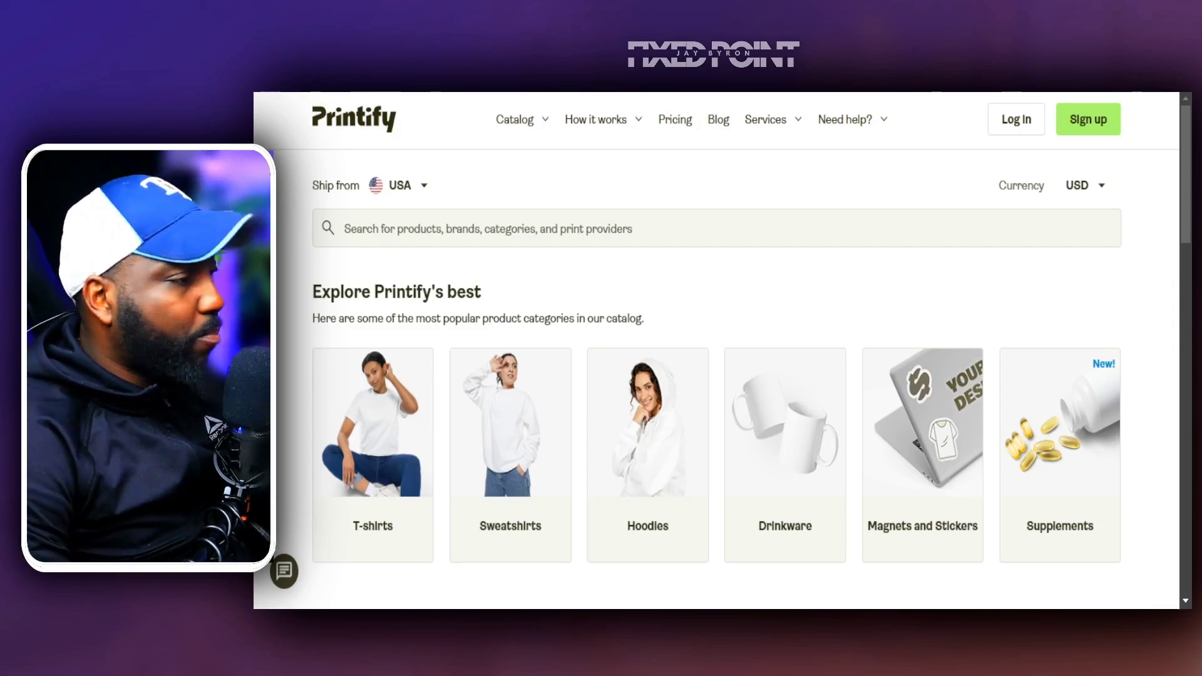
Step: Switch to the Printify catalog and open the Women's Clothing Sweatshirts category to view its bestsellers
{"action": "scroll", "coordinate": [355, 552], "scroll_direction": "down", "scroll_amount": 3}
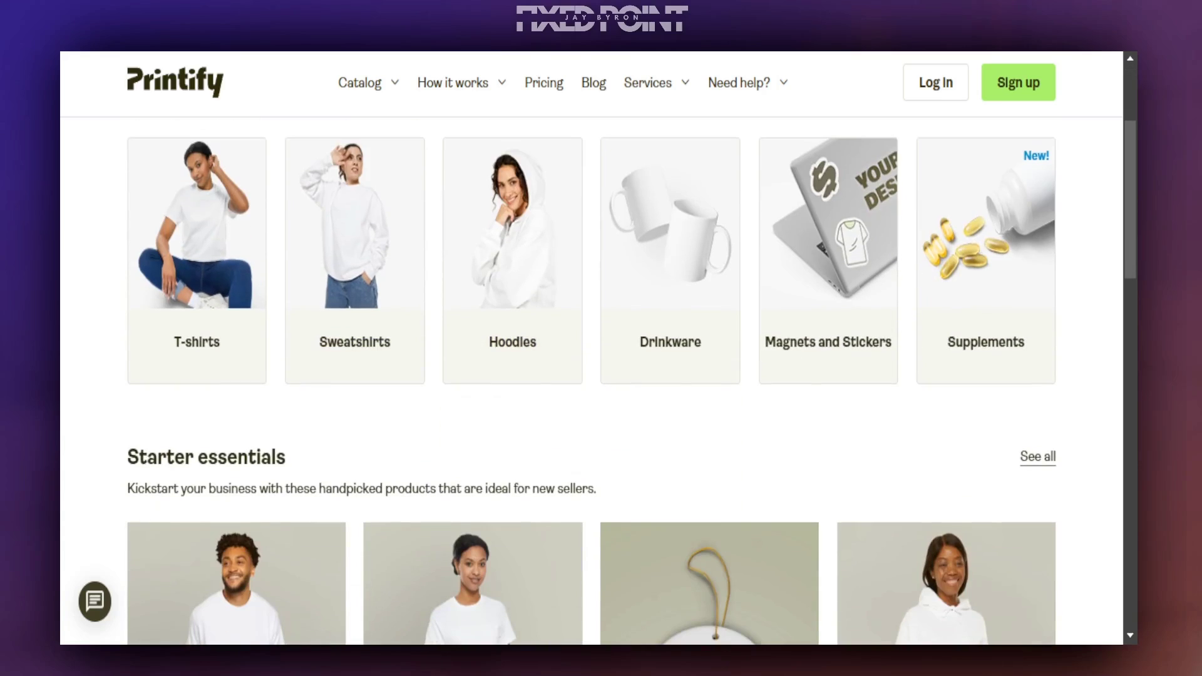
{"action": "scroll", "coordinate": [591, 376], "scroll_direction": "up", "scroll_amount": 3}
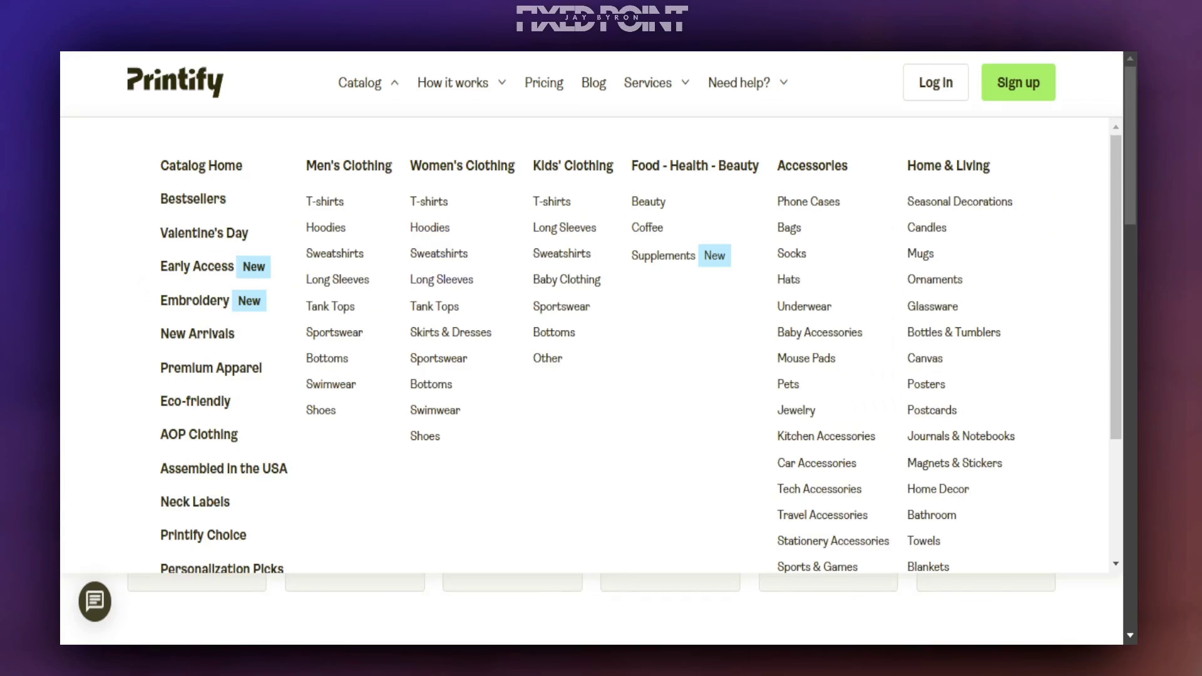
{"action": "left_click", "coordinate": [439, 253]}
{"action": "scroll", "coordinate": [510, 518], "scroll_direction": "down", "scroll_amount": 5}
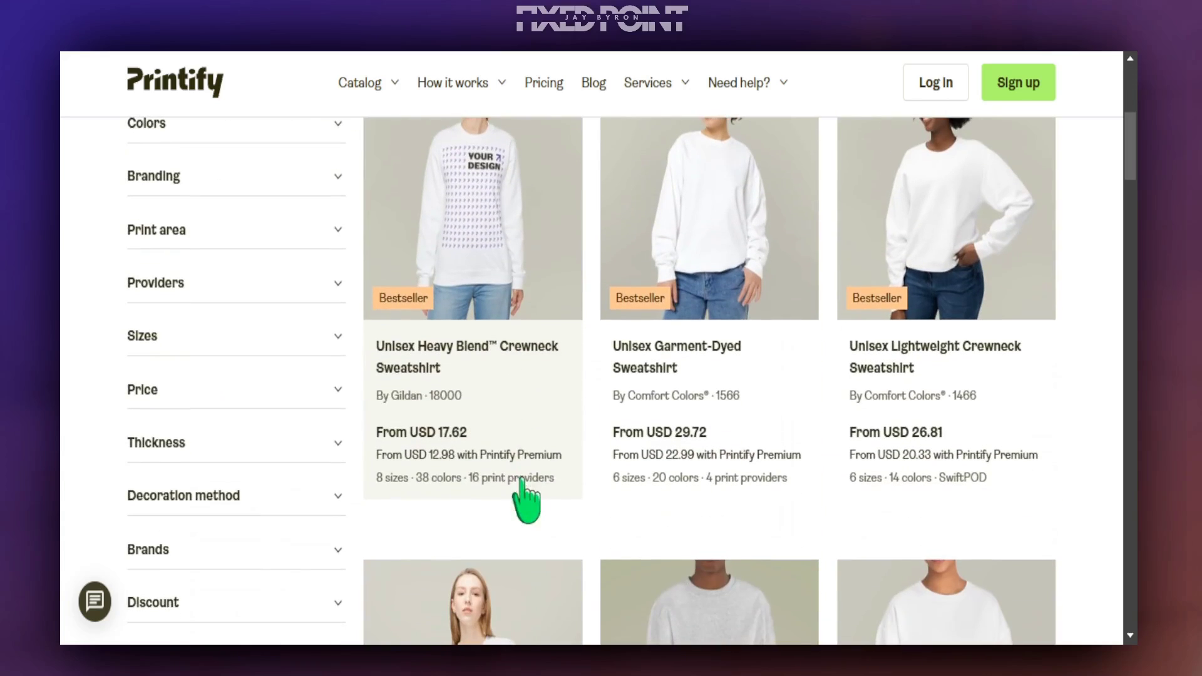
Step: Open the Gildan 18000 Unisex Heavy Blend Crewneck Sweatshirt and choose the fulfilment option manually to review local USA providers
{"action": "left_click", "coordinate": [461, 448]}
{"action": "scroll", "coordinate": [443, 279], "scroll_direction": "down", "scroll_amount": 10}
{"action": "left_click", "coordinate": [338, 414]}
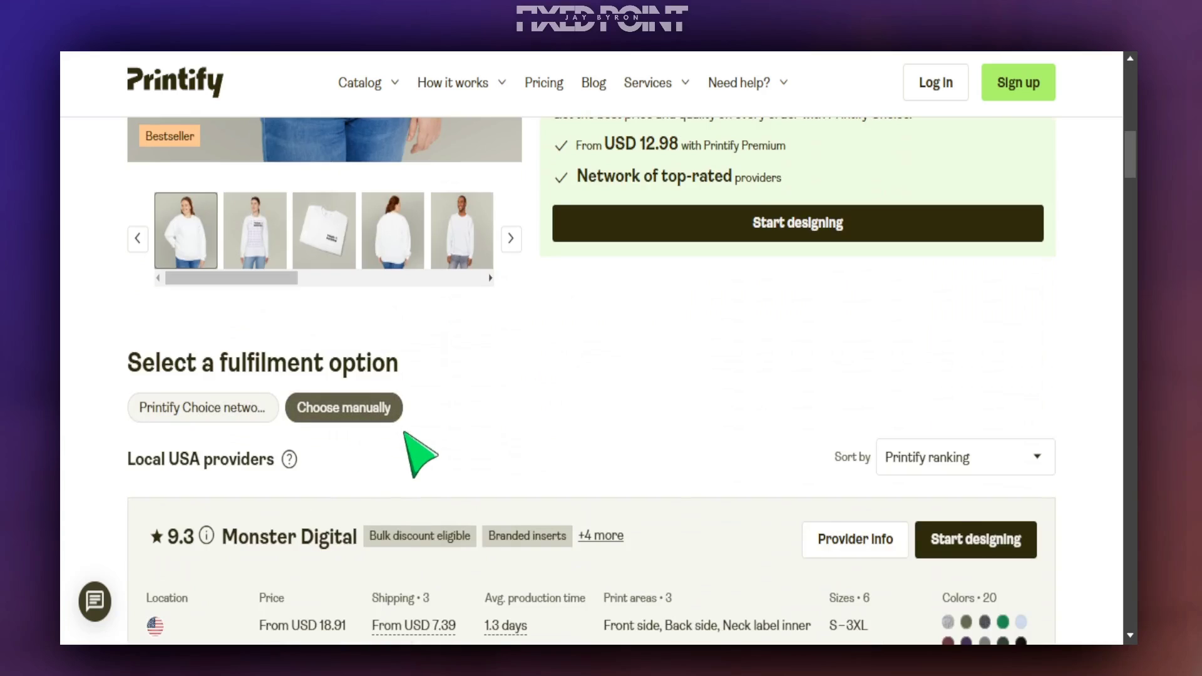
{"action": "scroll", "coordinate": [406, 436], "scroll_direction": "down", "scroll_amount": 5}
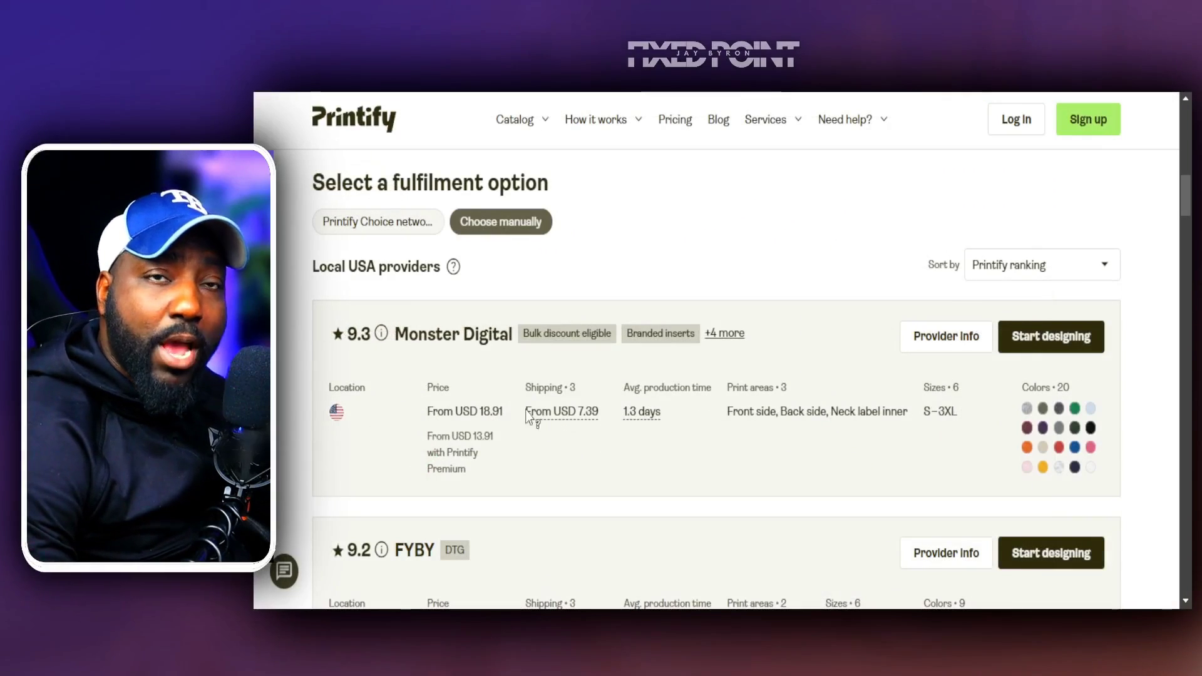
Step: Start designing the sweatshirt with SwiftPOD as the print provider and dismiss the Product Creator introduction and help tip
{"action": "scroll", "coordinate": [514, 415], "scroll_direction": "down", "scroll_amount": 4}
{"action": "scroll", "coordinate": [637, 438], "scroll_direction": "up", "scroll_amount": 3}
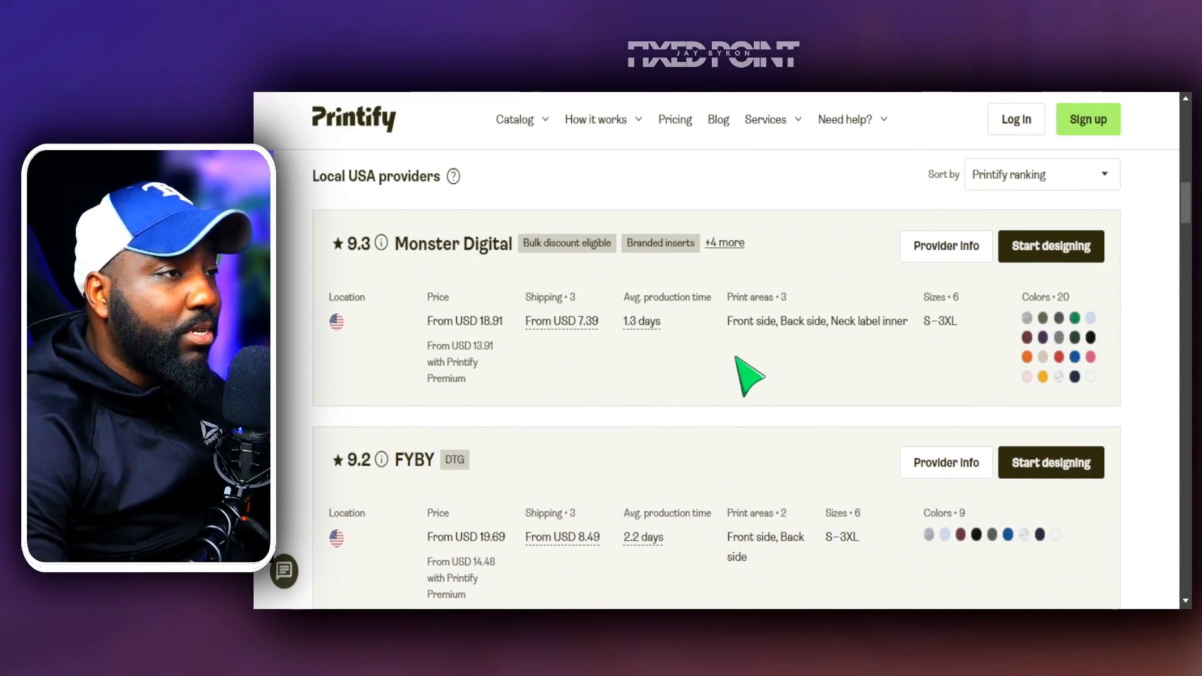
{"action": "scroll", "coordinate": [749, 376], "scroll_direction": "down", "scroll_amount": 10}
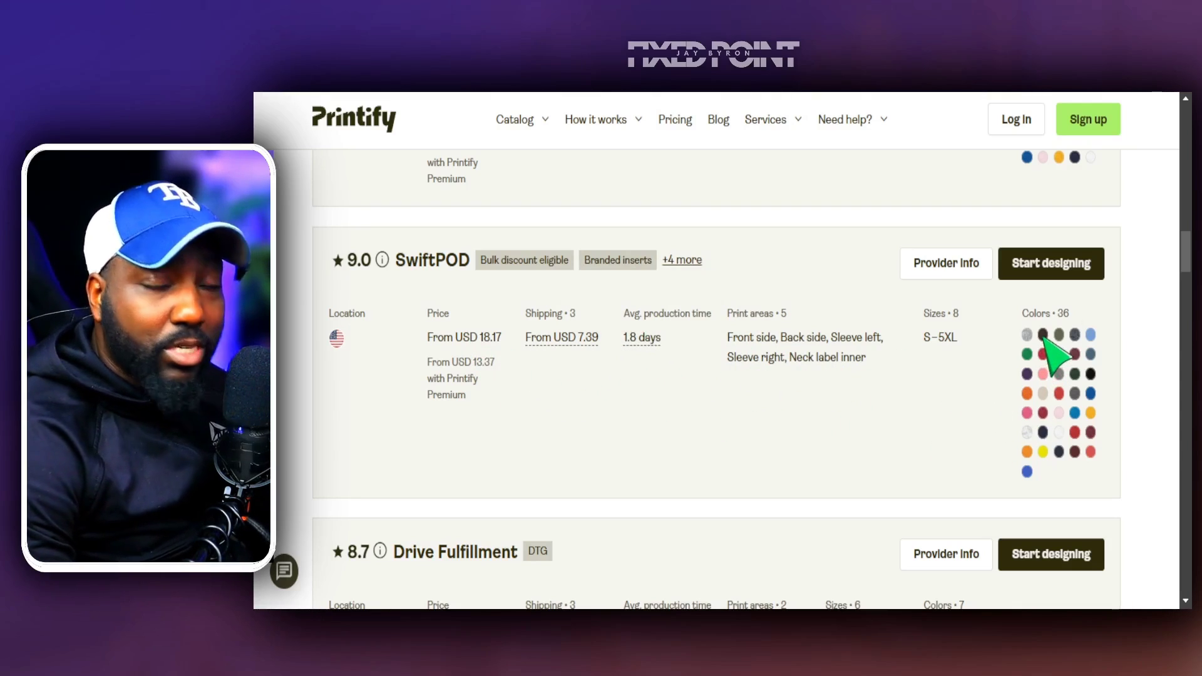
{"action": "mouse_move", "coordinate": [1046, 340]}
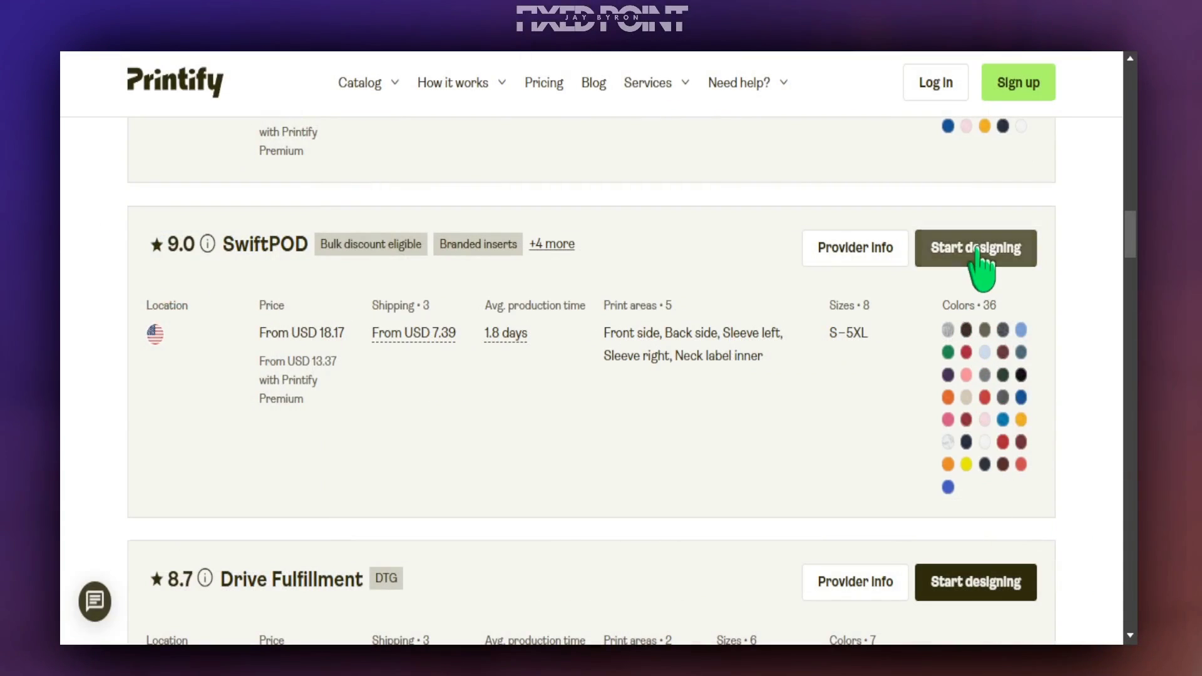
{"action": "left_click", "coordinate": [1055, 265]}
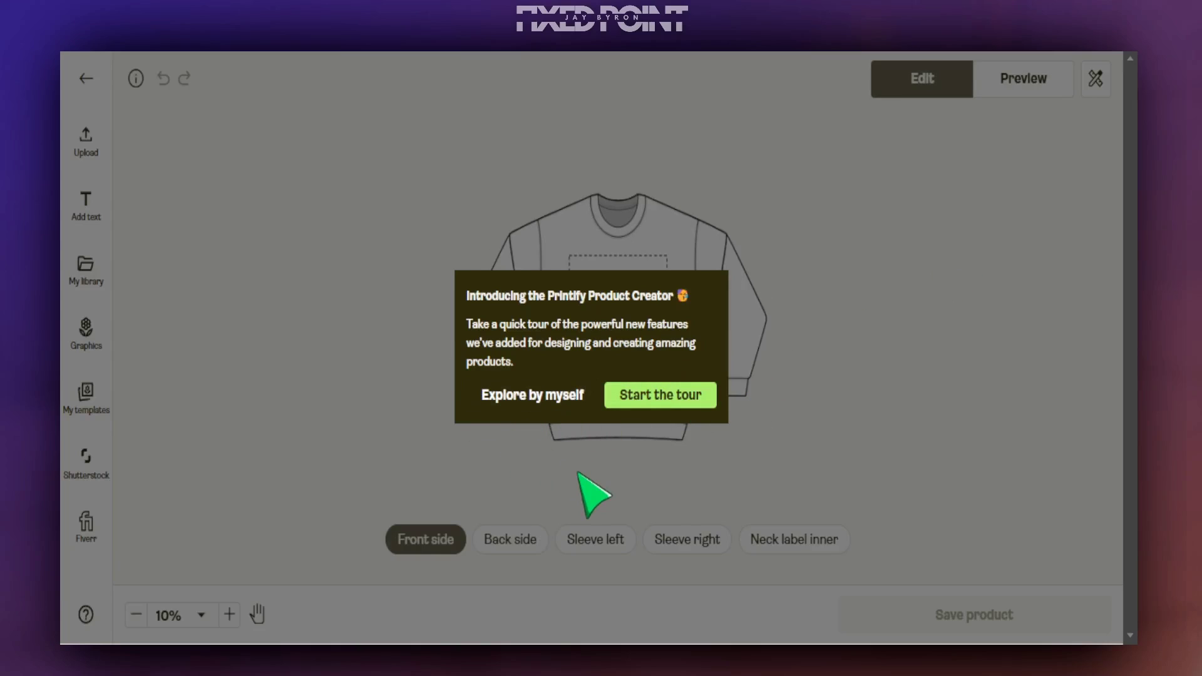
{"action": "left_click", "coordinate": [533, 396]}
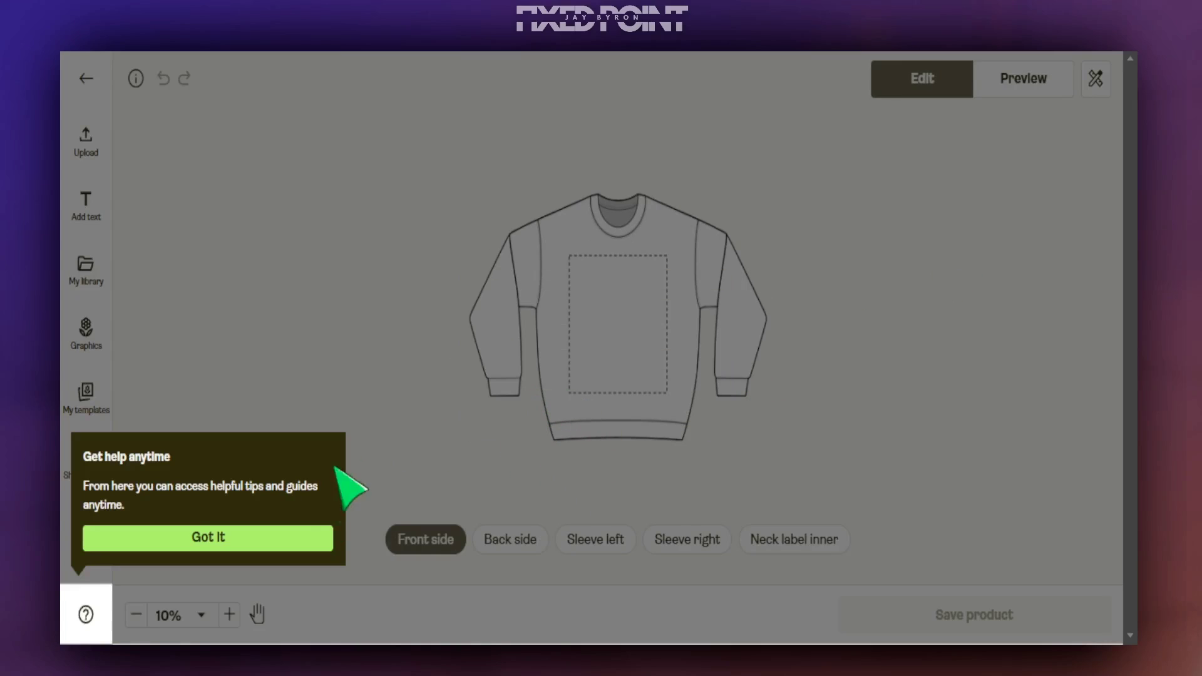
{"action": "left_click", "coordinate": [320, 536]}
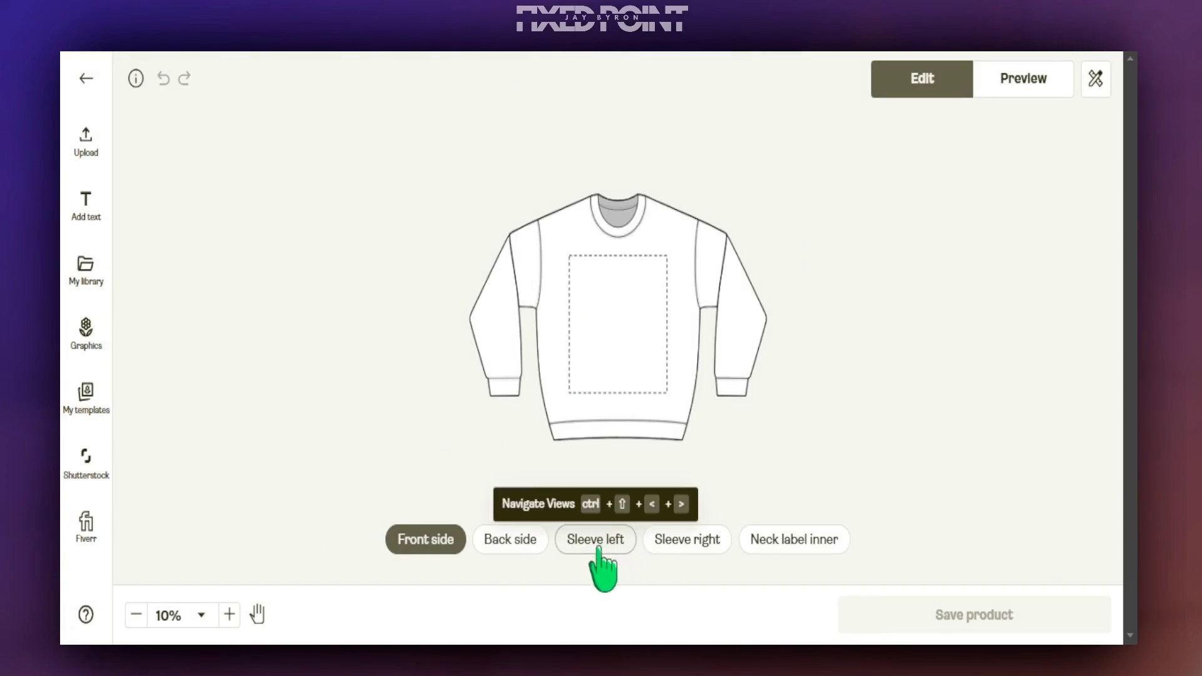
Step: View the right sleeve's print area and check its size in the product information
{"action": "left_click", "coordinate": [682, 542]}
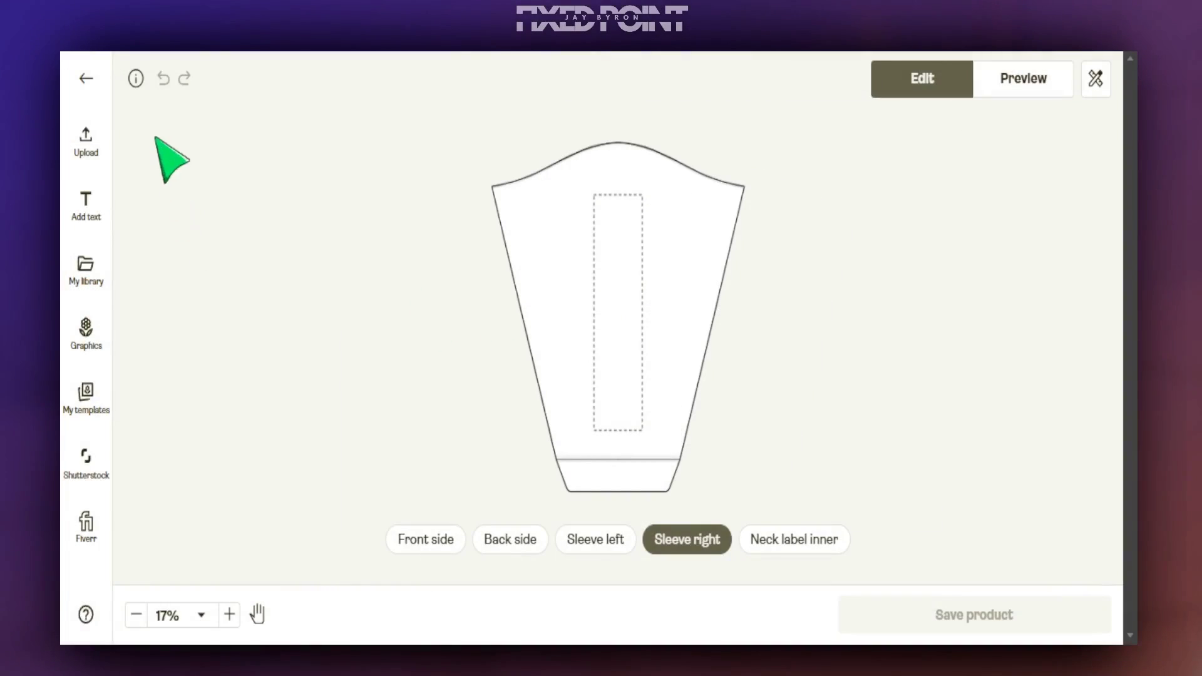
{"action": "left_click", "coordinate": [134, 80]}
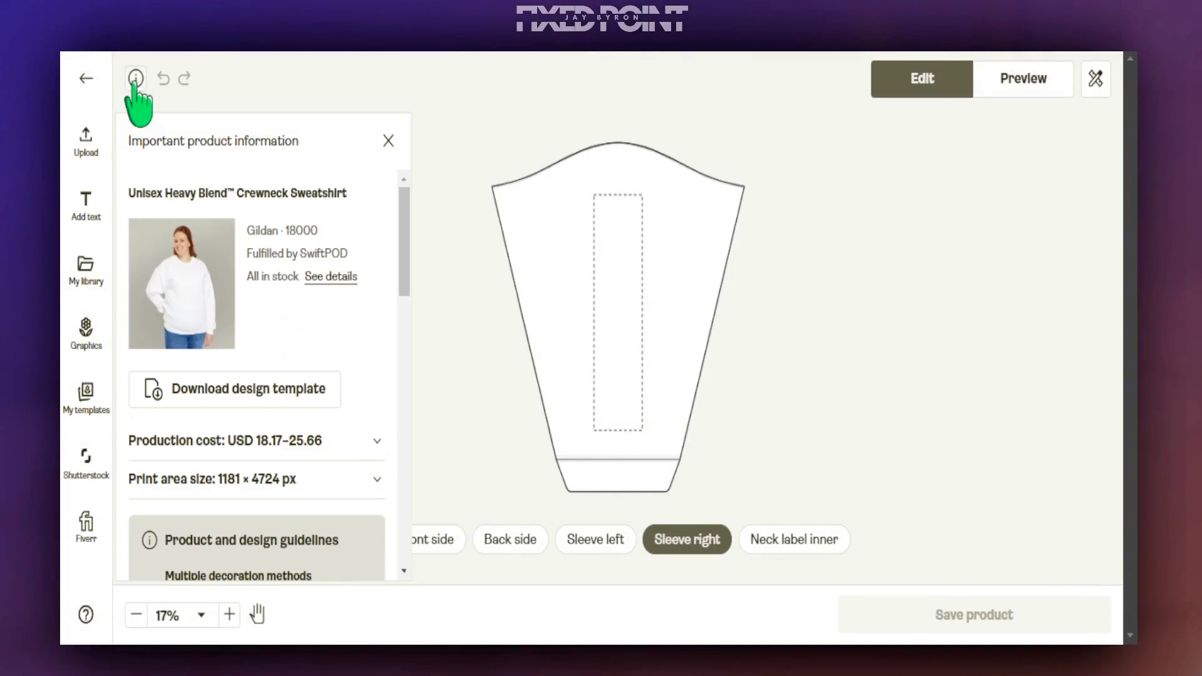
{"action": "scroll", "coordinate": [278, 341], "scroll_direction": "down", "scroll_amount": 2}
{"action": "scroll", "coordinate": [279, 341], "scroll_direction": "down", "scroll_amount": 1}
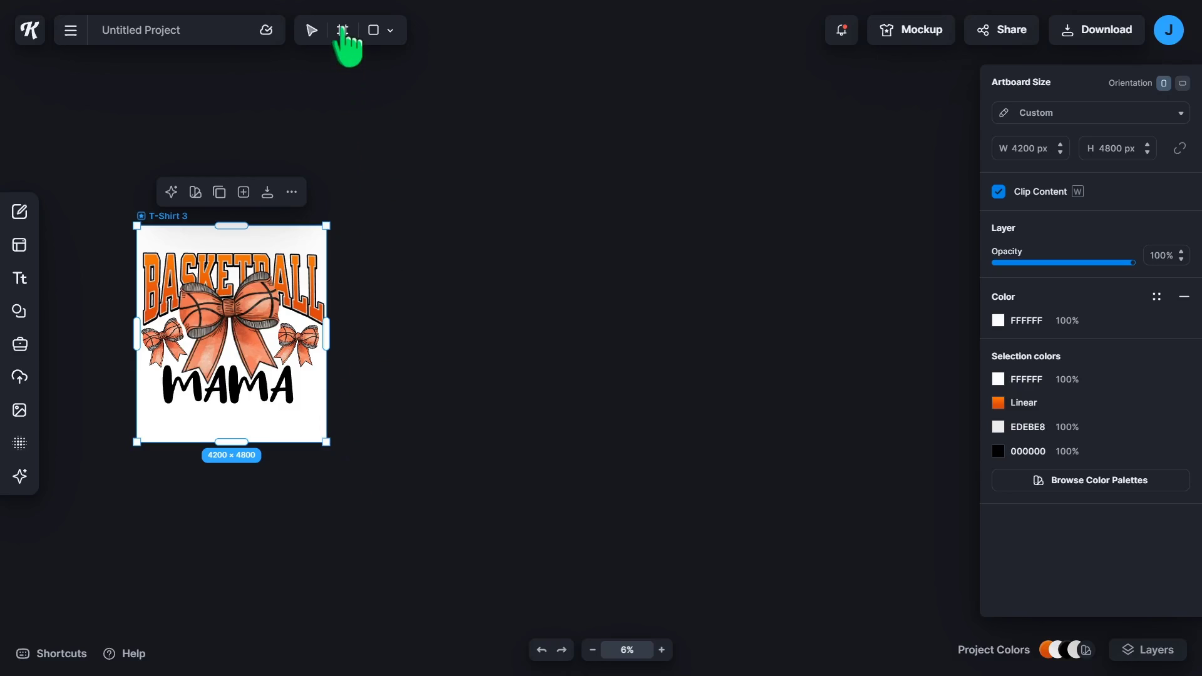
Step: Switch to Kittl and create a new 1181 × 4724 px artboard beside the T-Shirt 3 artboard
{"action": "left_click", "coordinate": [349, 59]}
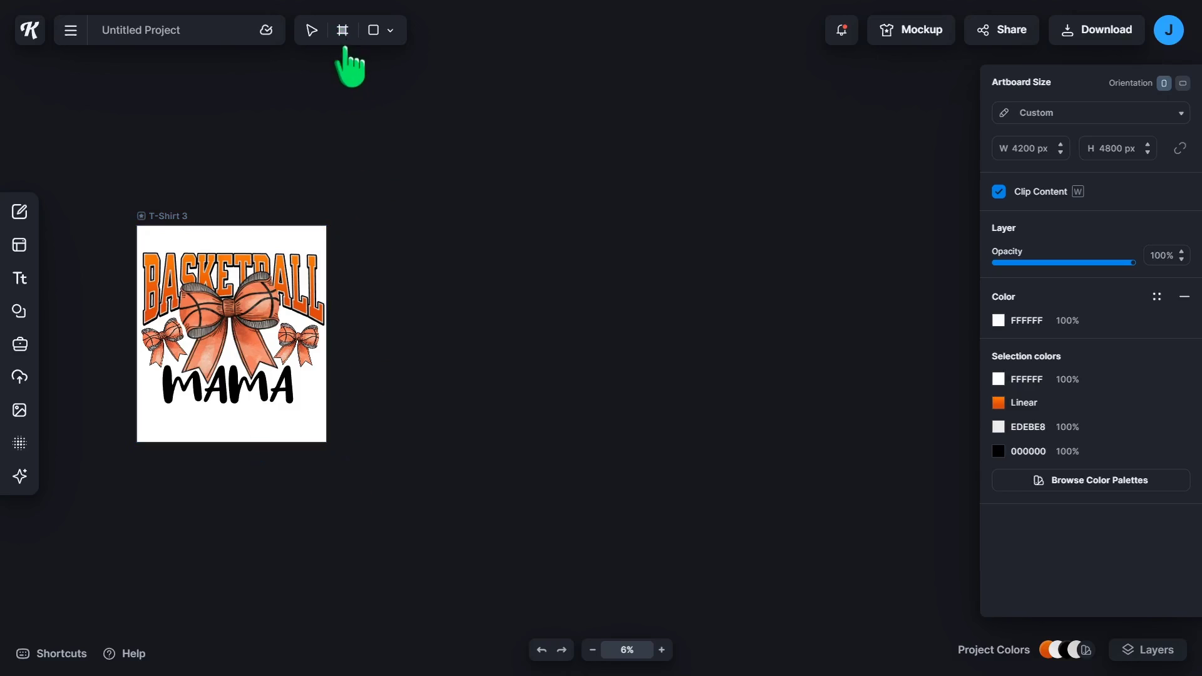
{"action": "mouse_move", "coordinate": [376, 232]}
{"action": "left_mouse_down"}
{"action": "mouse_move", "coordinate": [428, 238]}
{"action": "mouse_move", "coordinate": [448, 285]}
{"action": "mouse_move", "coordinate": [475, 237]}
{"action": "mouse_move", "coordinate": [415, 351]}
{"action": "left_mouse_up"}
{"action": "left_click_drag", "start_coordinate": [418, 421], "coordinate": [425, 447]}
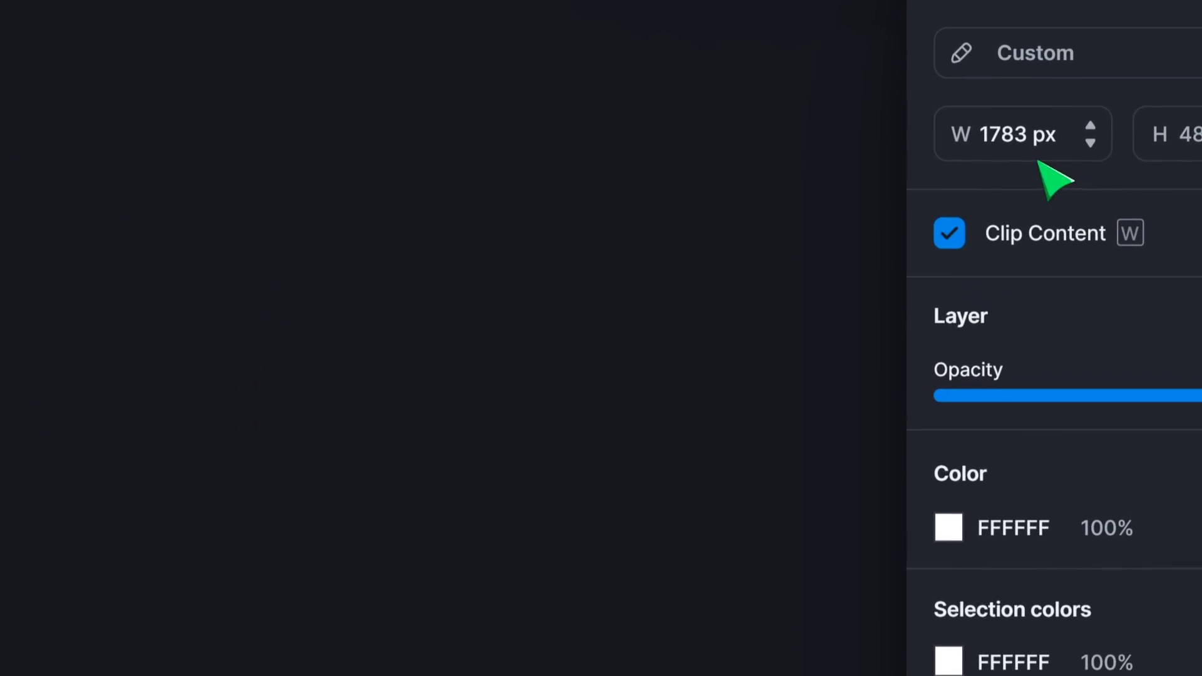
{"action": "key", "text": "F11"}
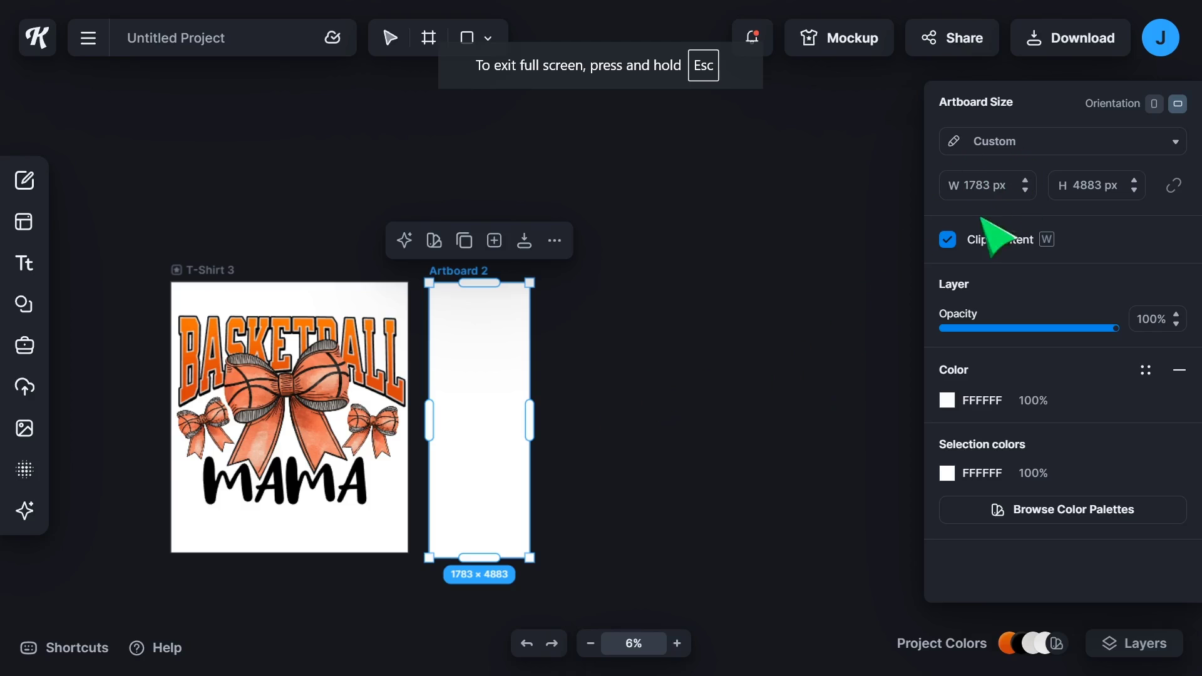
{"action": "double_click", "coordinate": [980, 185]}
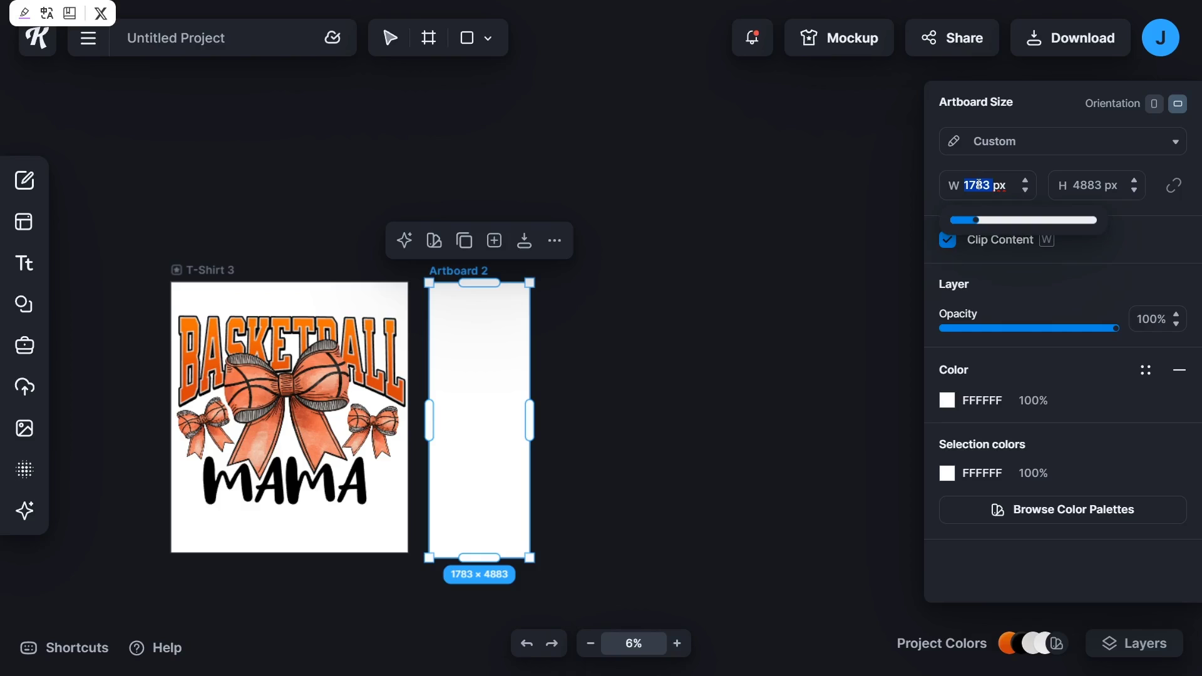
{"action": "type", "text": "1181"}
{"action": "left_click", "coordinate": [1097, 186]}
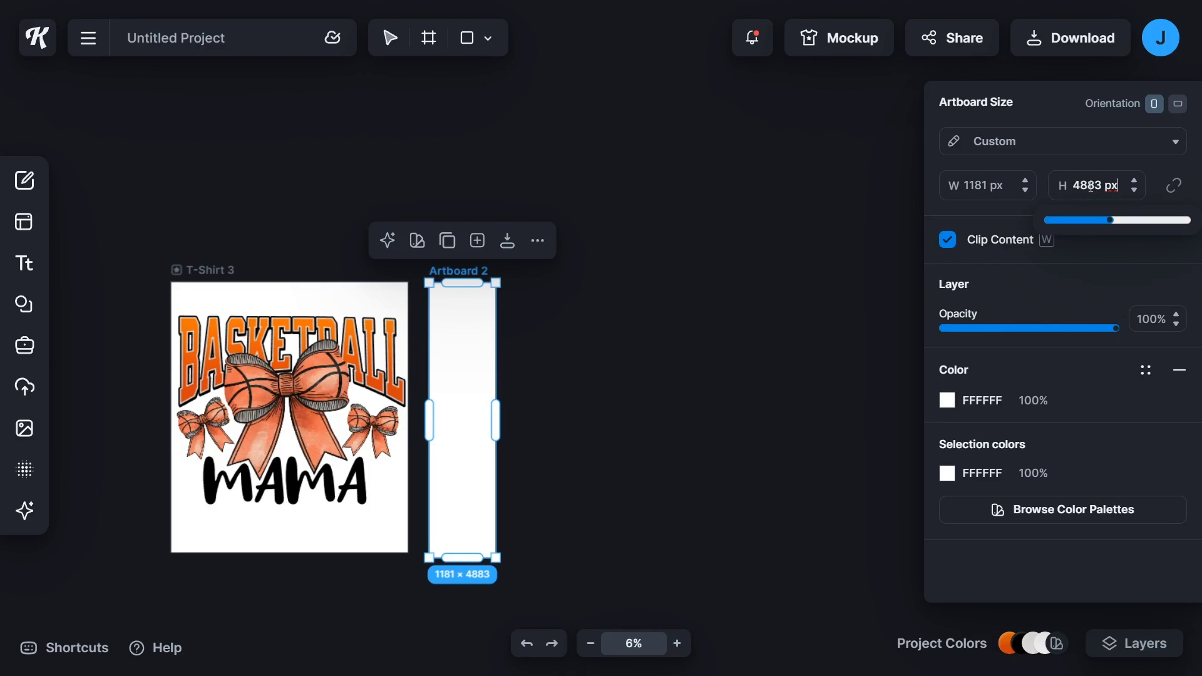
{"action": "type", "text": "4724"}
{"action": "left_click", "coordinate": [719, 435]}
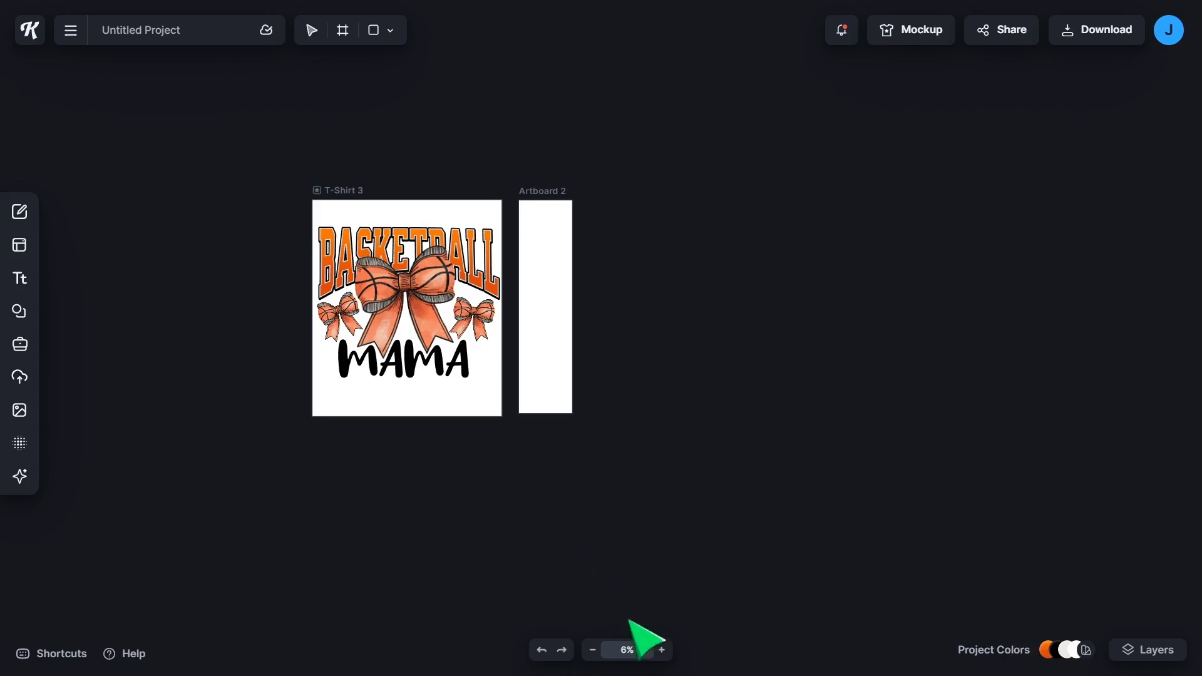
Step: Duplicate the large central bow onto Artboard 2, scale it to about 1068 × 1206 px, and place it near the artboard's lower end
{"action": "left_click", "coordinate": [411, 290]}
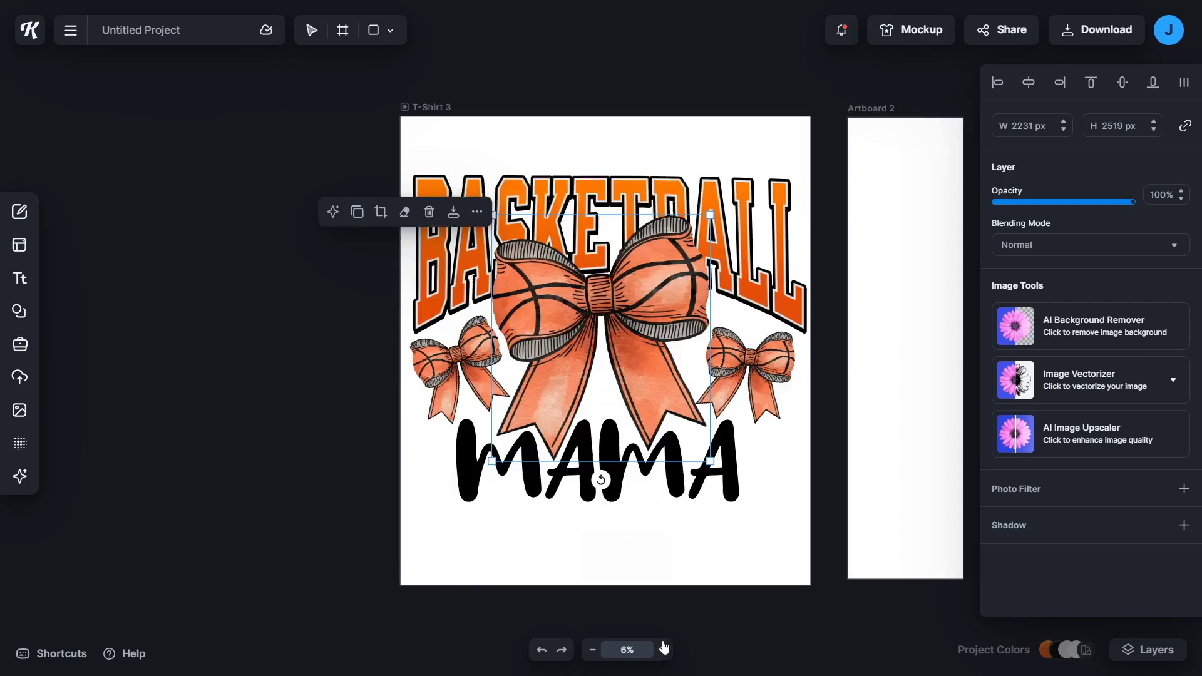
{"action": "left_click", "coordinate": [662, 650]}
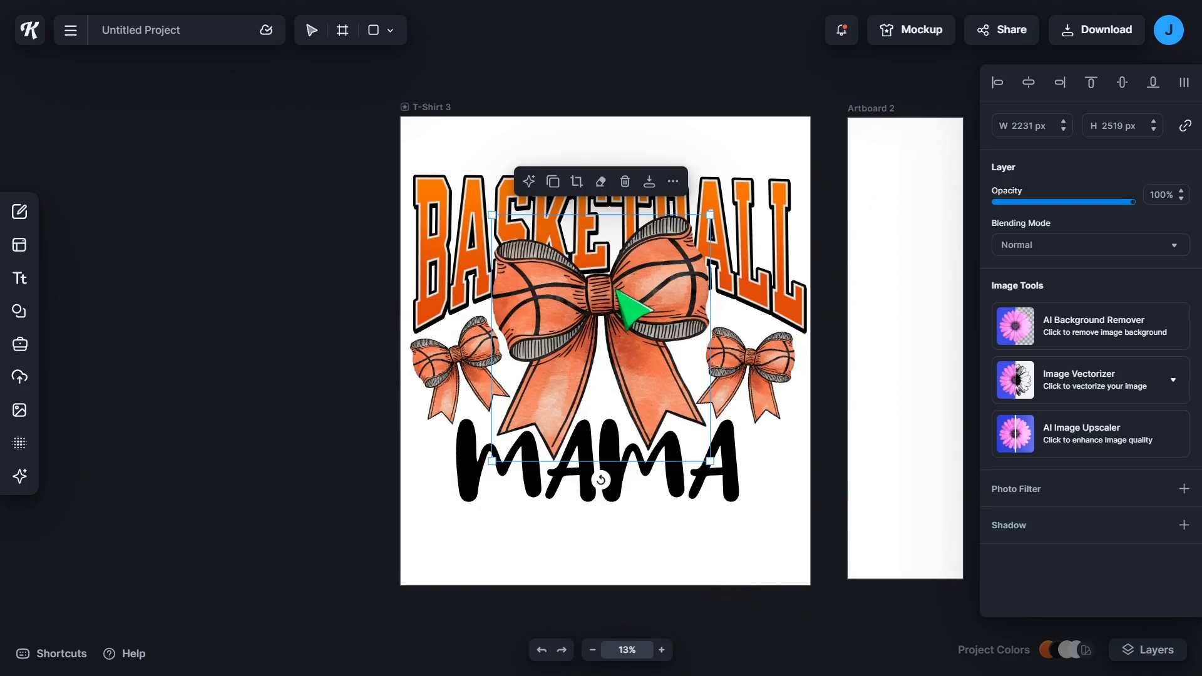
{"action": "key", "text": "ctrl+v"}
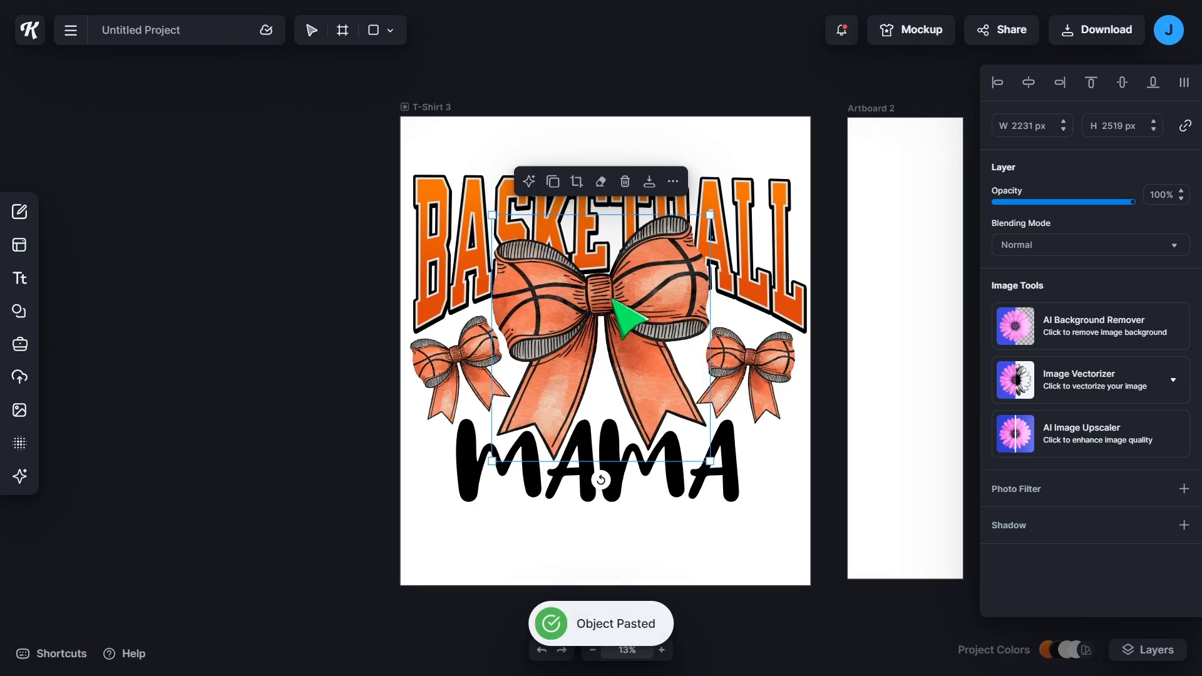
{"action": "left_click_drag", "start_coordinate": [626, 317], "coordinate": [927, 468]}
{"action": "left_click_drag", "start_coordinate": [786, 363], "coordinate": [852, 466]}
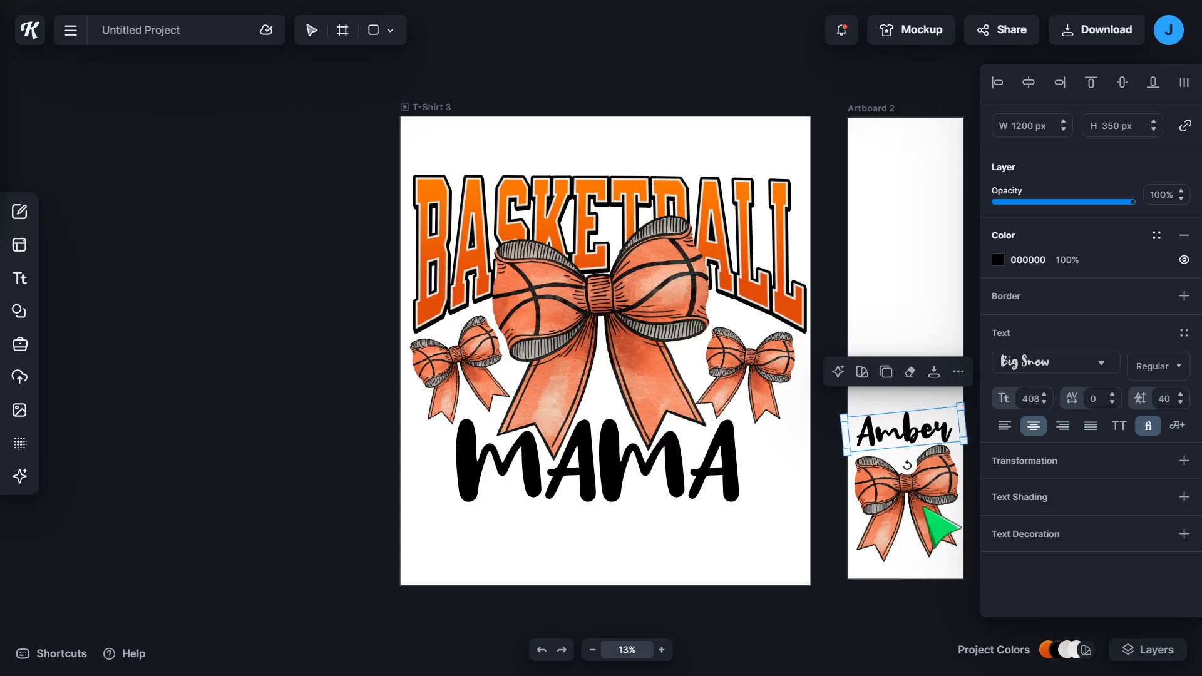
Step: Examine the name lettering and basketball bow on the sleeve artboard, including the empty space above them
{"action": "left_click", "coordinate": [880, 120]}
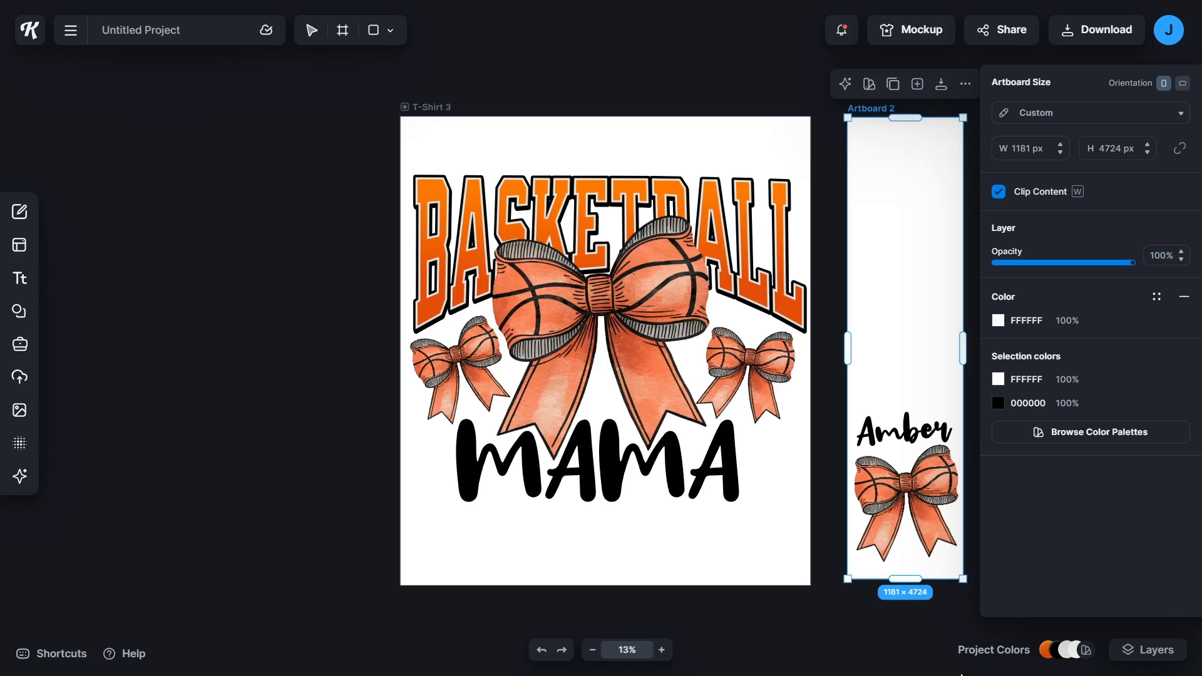
{"action": "left_click", "coordinate": [918, 441]}
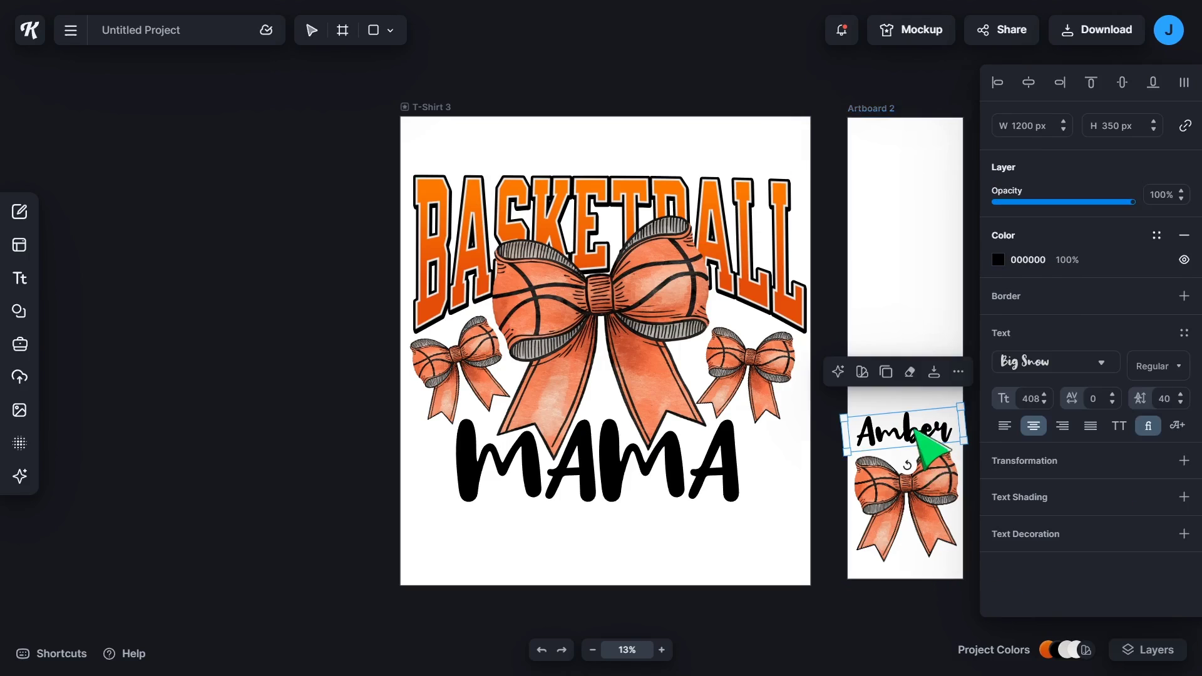
{"action": "left_click", "coordinate": [662, 650]}
{"action": "left_click", "coordinate": [795, 457]}
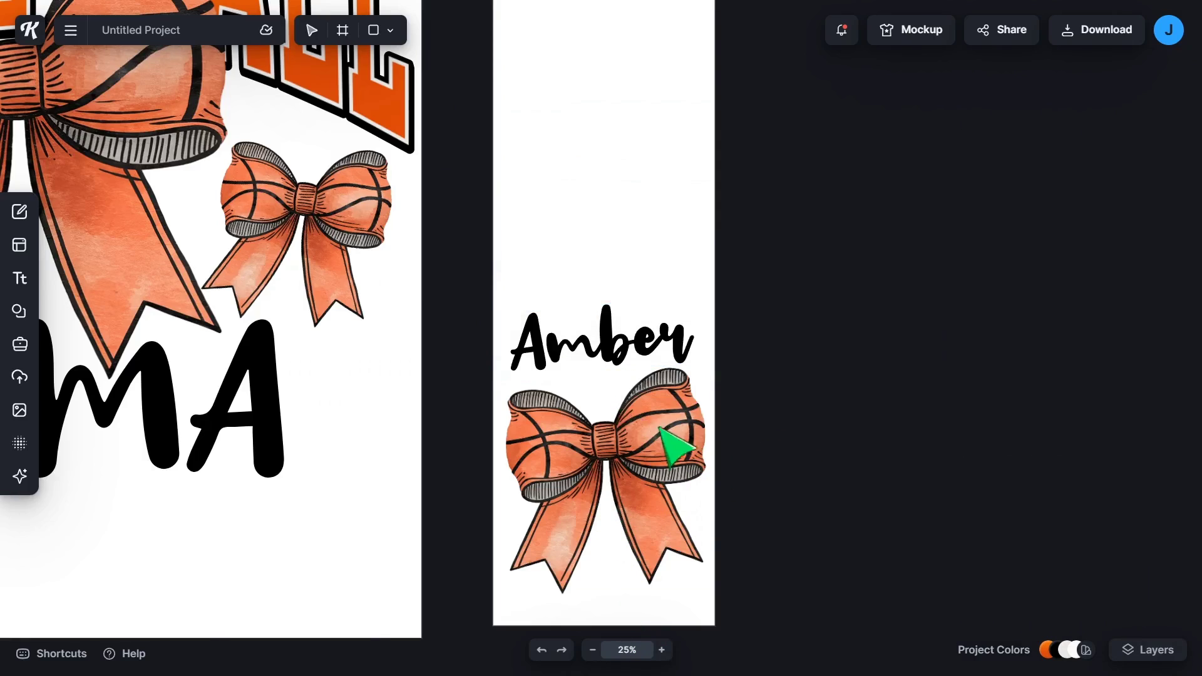
{"action": "scroll", "coordinate": [534, 226], "scroll_direction": "up", "scroll_amount": 5}
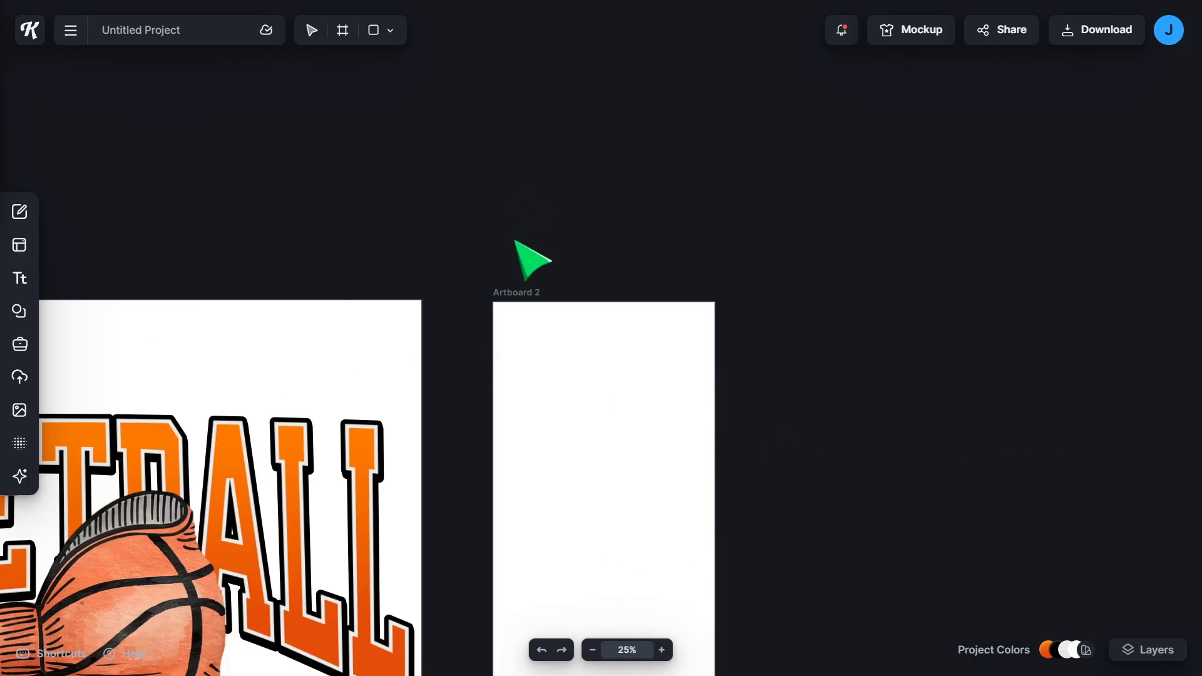
{"action": "scroll", "coordinate": [515, 241], "scroll_direction": "down", "scroll_amount": 3}
{"action": "scroll", "coordinate": [520, 163], "scroll_direction": "down", "scroll_amount": 11}
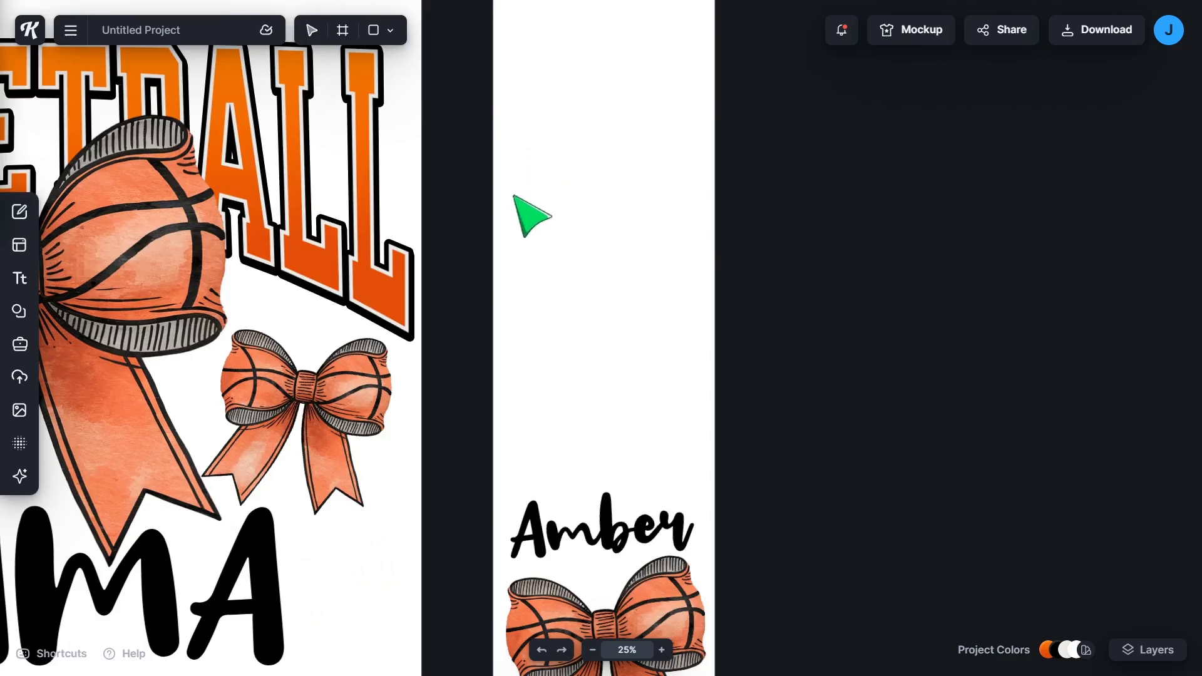
{"action": "scroll", "coordinate": [607, 357], "scroll_direction": "up", "scroll_amount": 3}
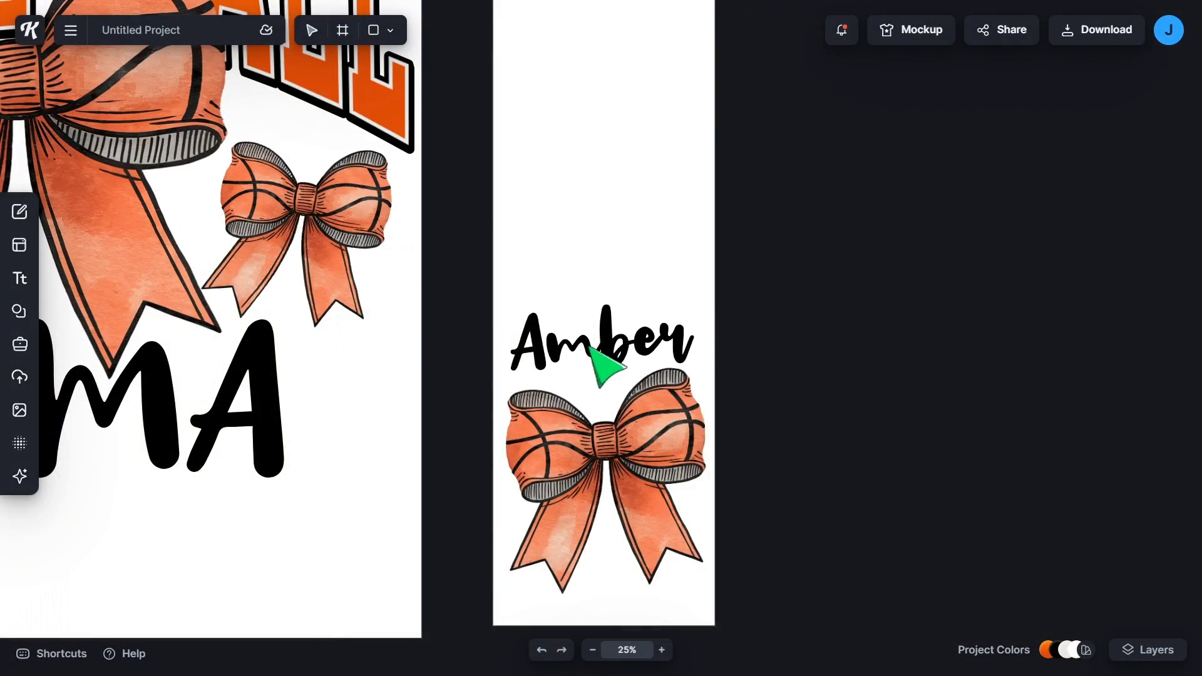
Step: Rotate the name text to read vertically, enlarge it to about 1861 × 543 px, and place it directly above the sleeve bow
{"action": "left_click", "coordinate": [592, 348]}
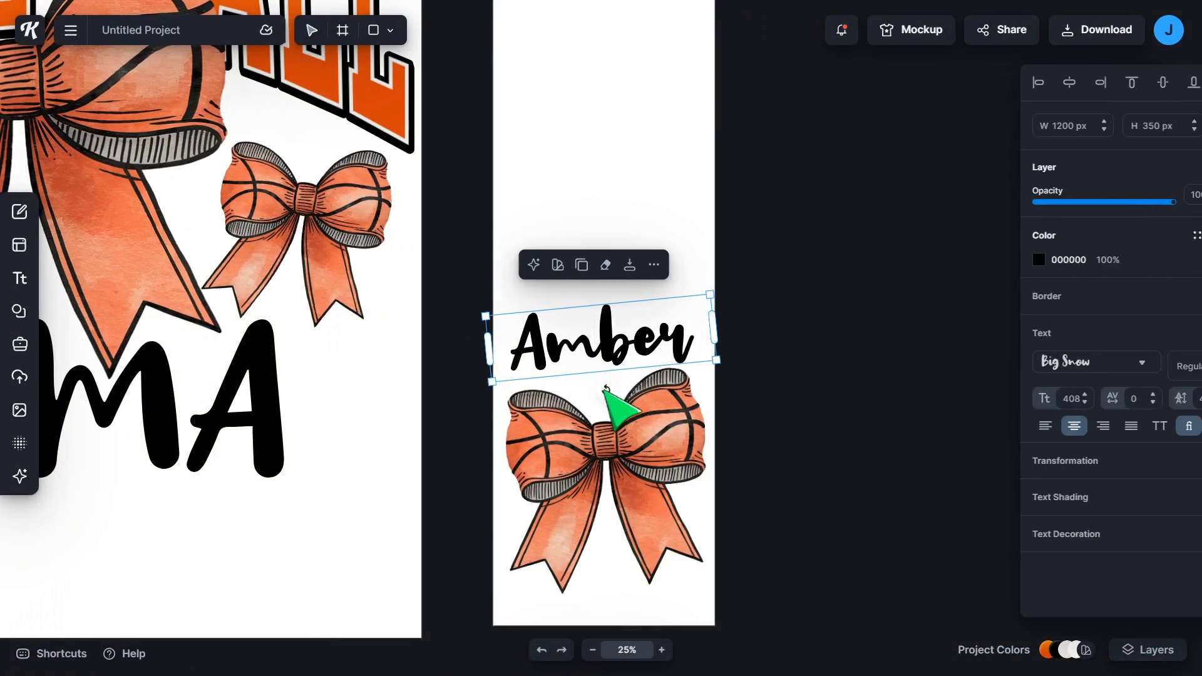
{"action": "left_click_drag", "start_coordinate": [609, 395], "coordinate": [581, 161]}
{"action": "left_click_drag", "start_coordinate": [604, 273], "coordinate": [604, 301]}
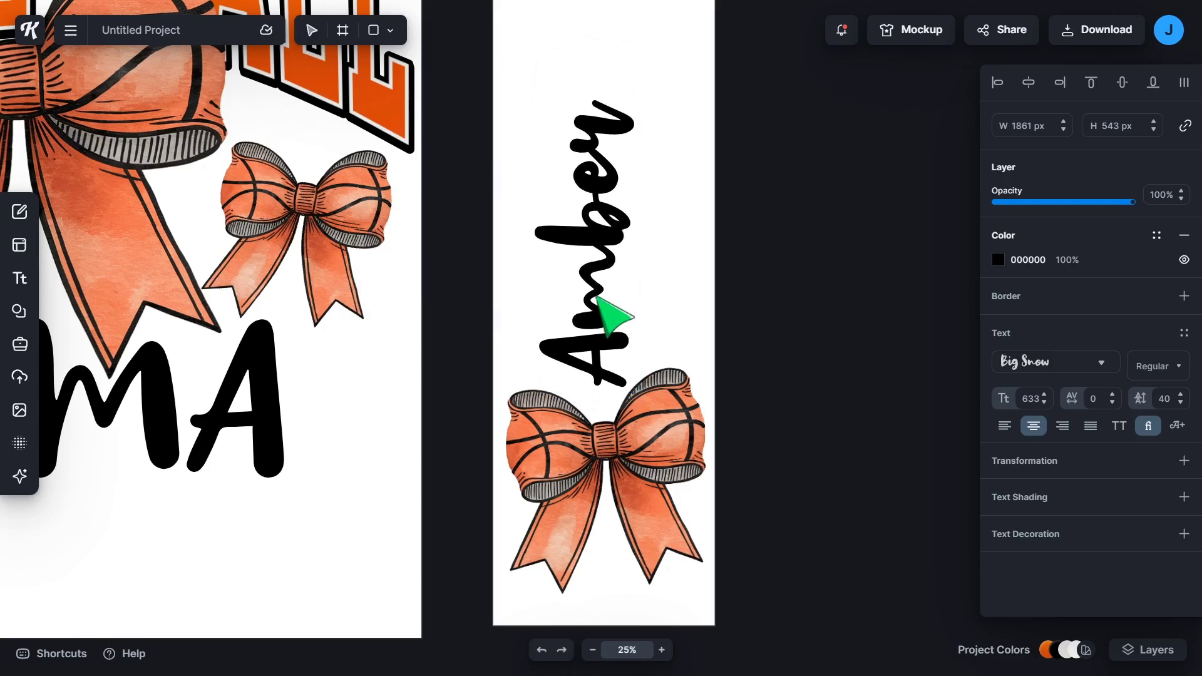
{"action": "left_click", "coordinate": [592, 652]}
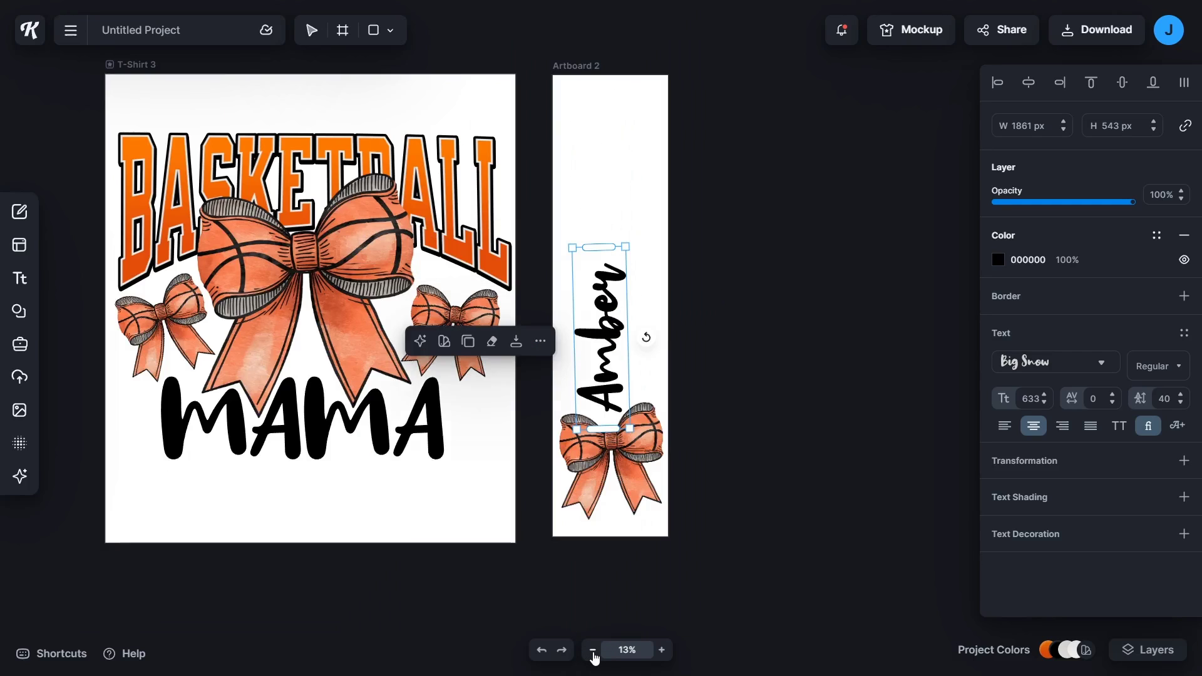
{"action": "left_click", "coordinate": [647, 473]}
{"action": "left_click_drag", "start_coordinate": [611, 540], "coordinate": [609, 552]}
{"action": "left_click", "coordinate": [636, 478]}
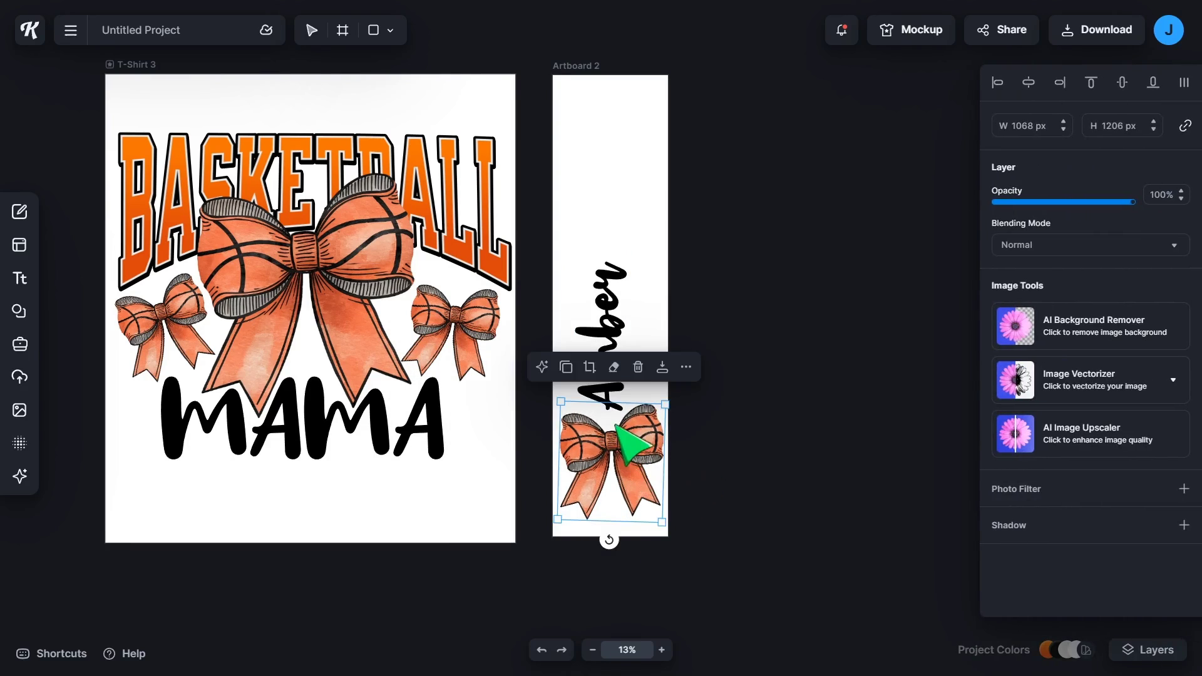
{"action": "left_click", "coordinate": [770, 236]}
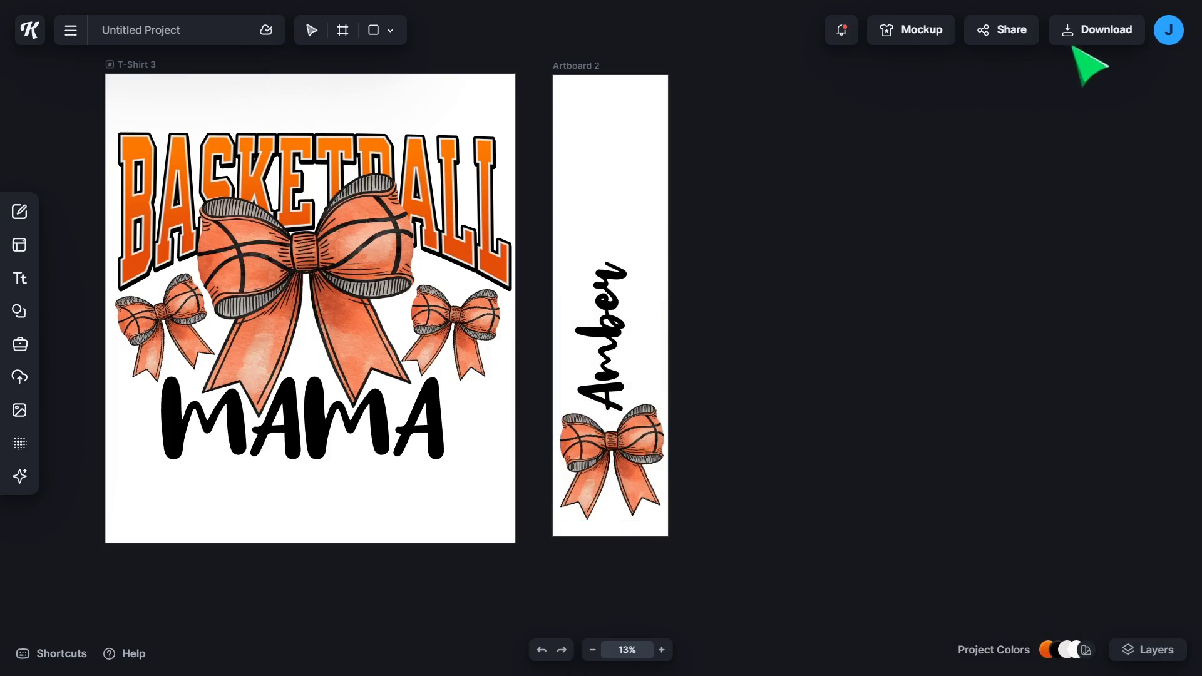
Step: Download both artboards as PNG files with Remove Background and Optimize Quality enabled
{"action": "left_click", "coordinate": [1065, 33]}
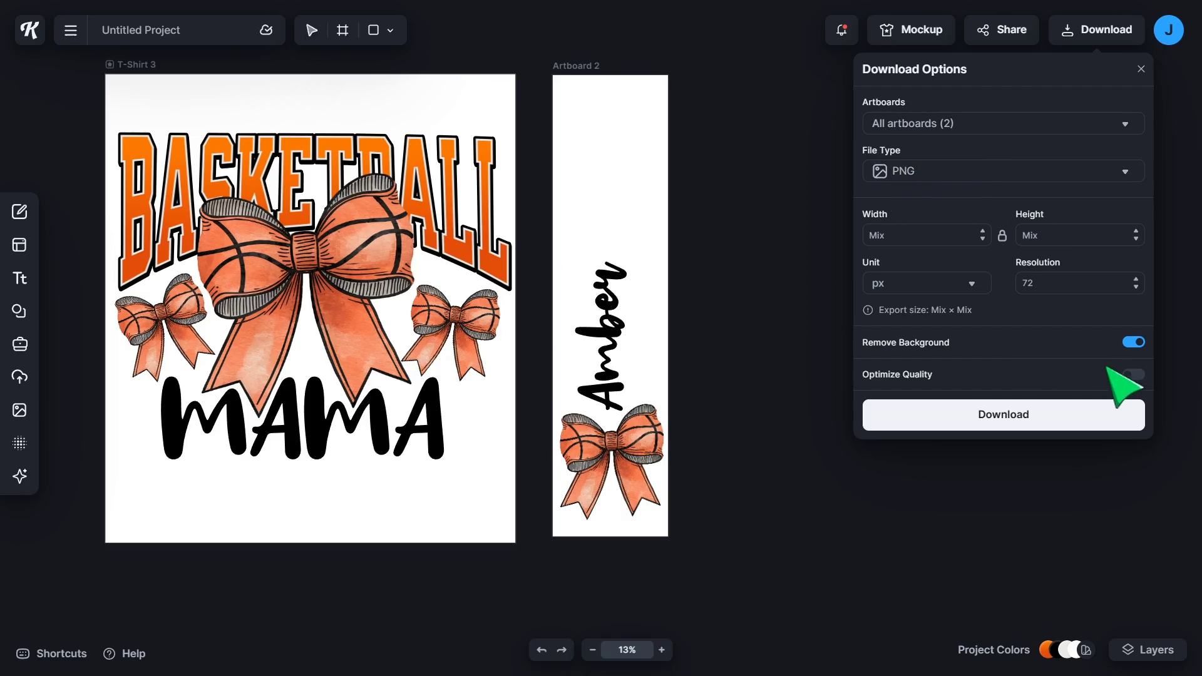
{"action": "left_click", "coordinate": [1131, 375]}
{"action": "left_click", "coordinate": [1000, 420]}
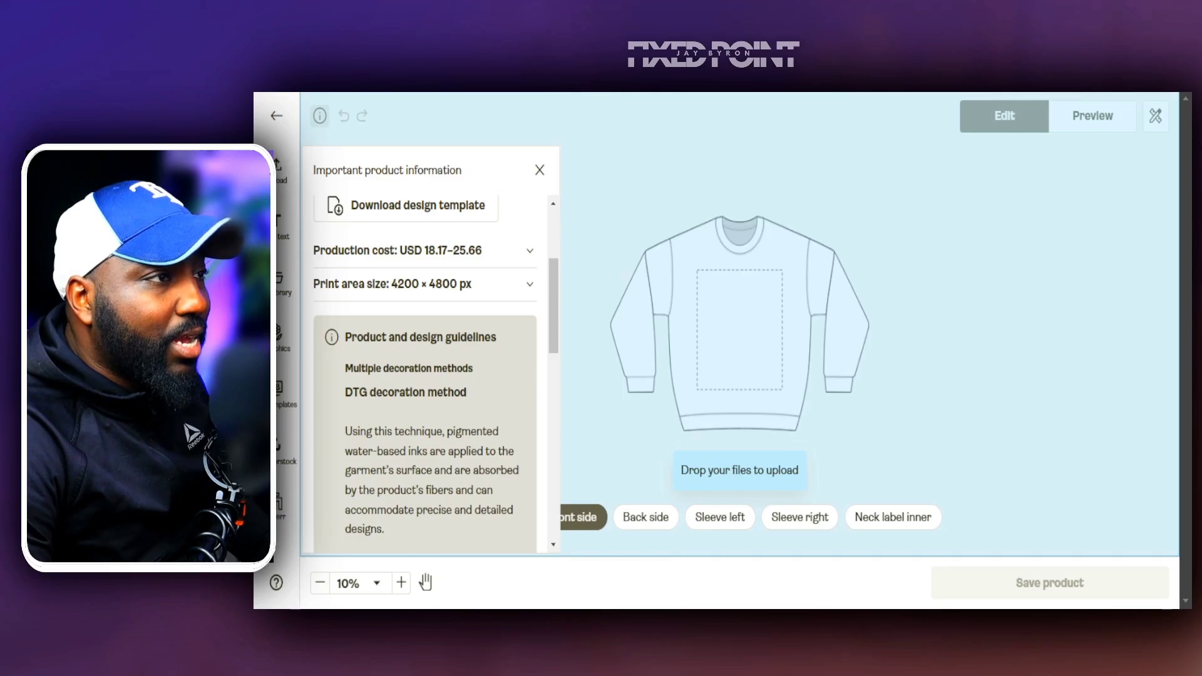
Step: Switch to Printify and upload the BASKETBALL MAMA design onto the sweatshirt's front print area
{"action": "left_click_drag", "start_coordinate": [1177, 326], "coordinate": [715, 320]}
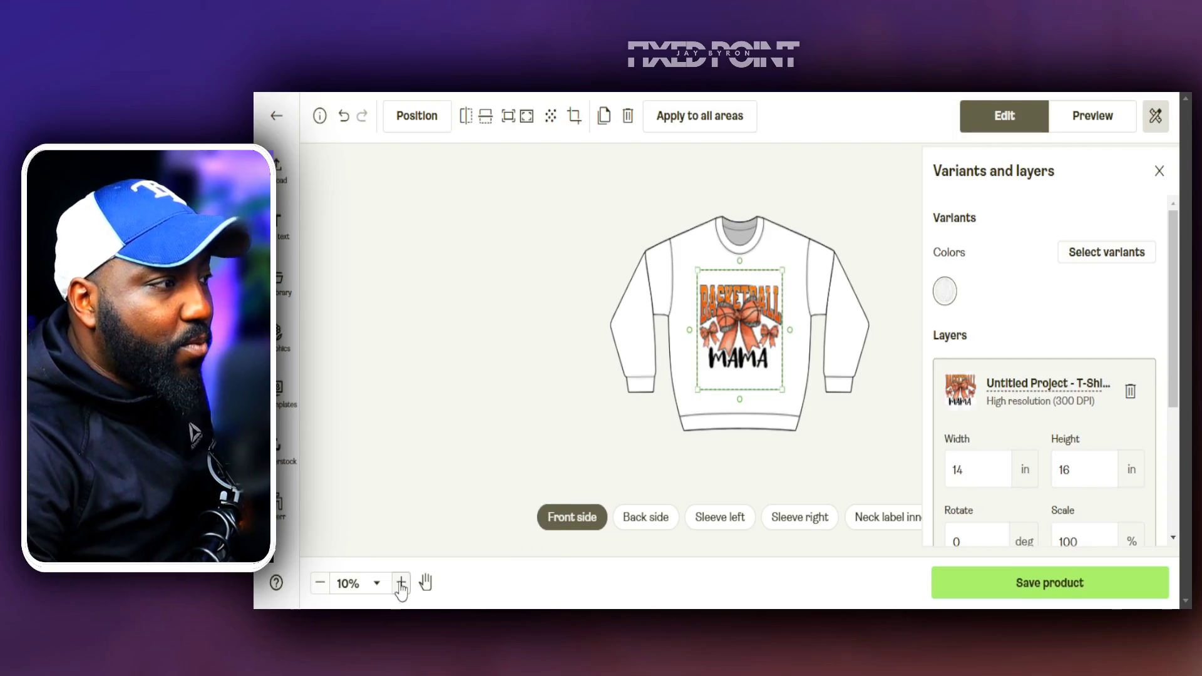
{"action": "left_click", "coordinate": [401, 584]}
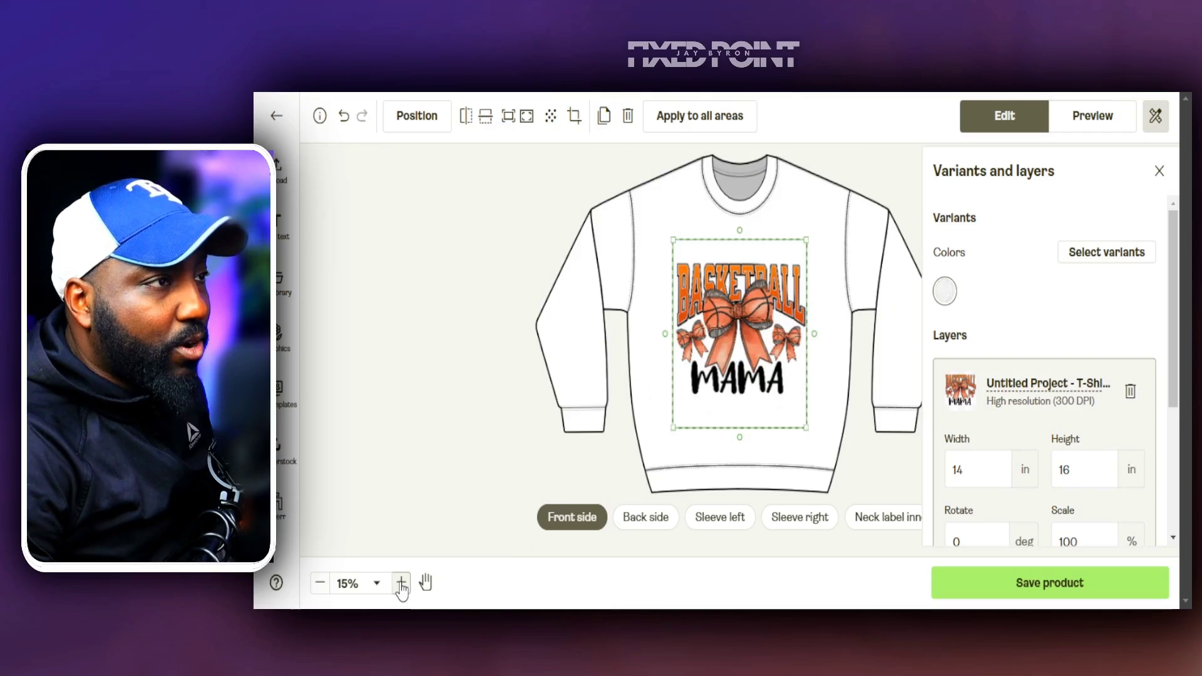
{"action": "left_click", "coordinate": [401, 584]}
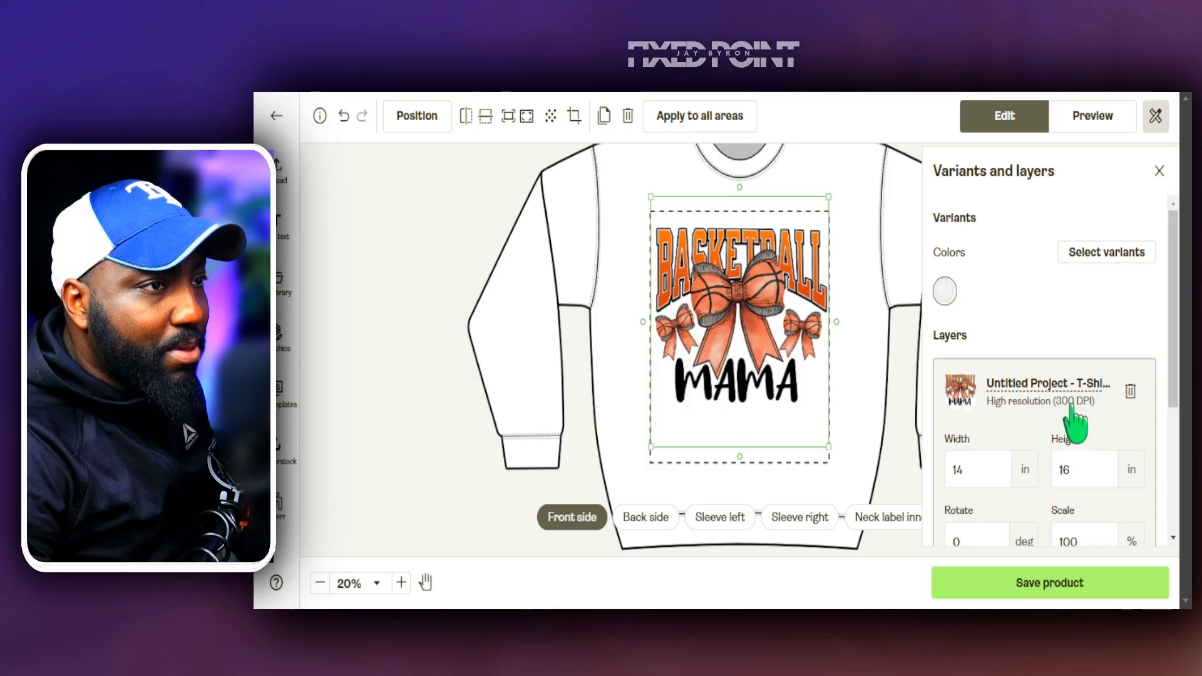
Step: Upload the personalized name-and-bow design onto the sweatshirt's right sleeve print area
{"action": "left_click", "coordinate": [638, 543]}
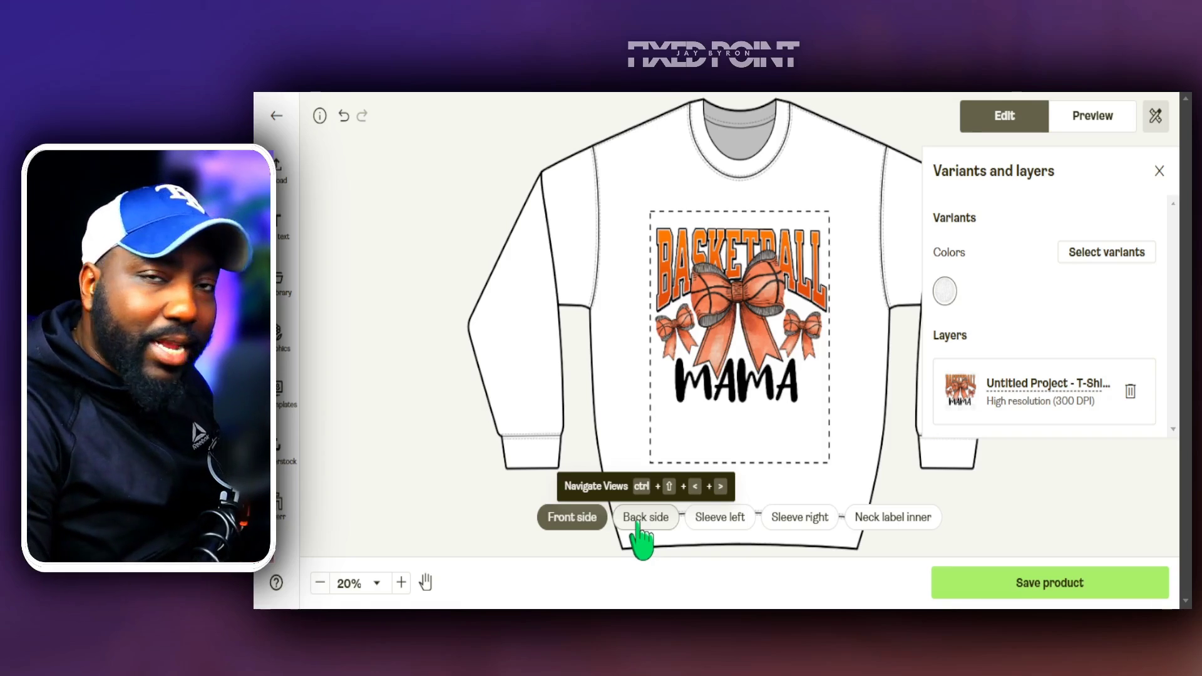
{"action": "left_click", "coordinate": [804, 525]}
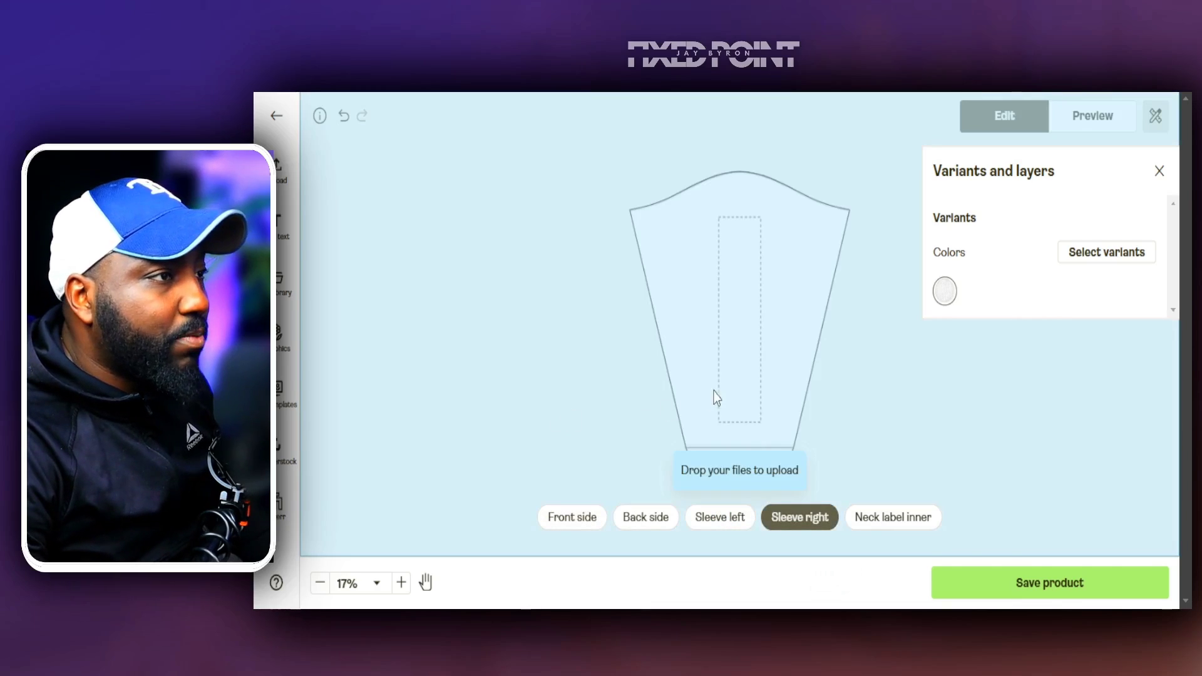
{"action": "left_click_drag", "start_coordinate": [714, 395], "coordinate": [742, 376]}
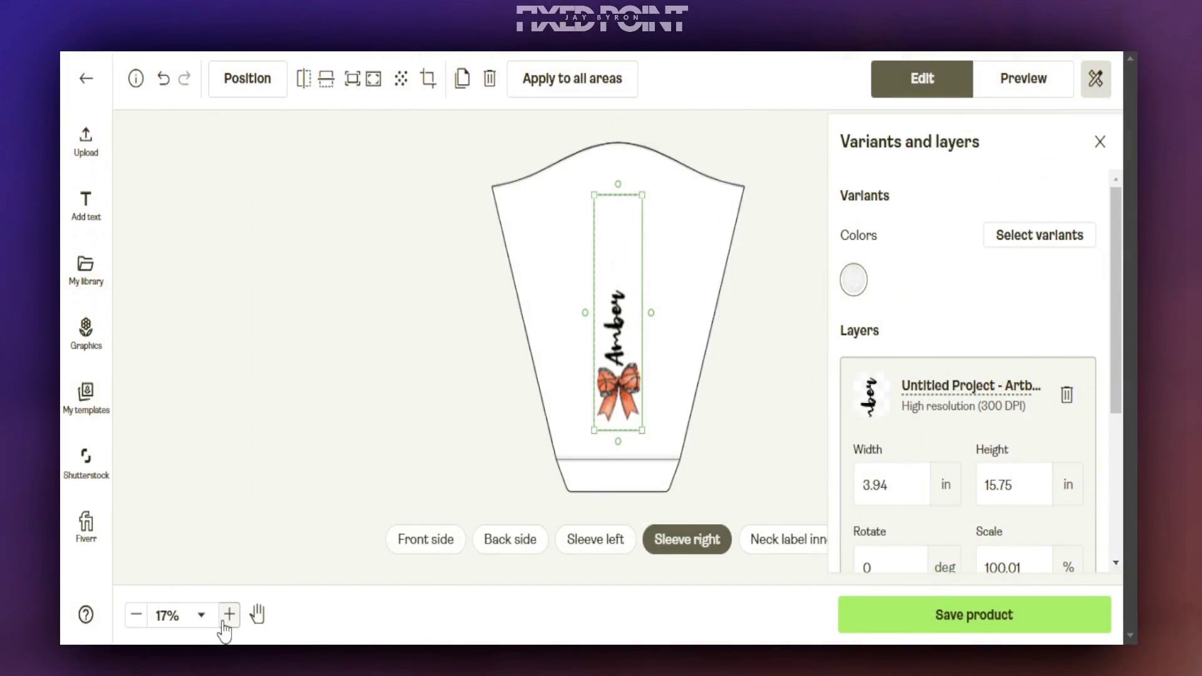
Step: Move the name-and-bow design slightly upward on the right sleeve, keeping it horizontally centred
{"action": "left_click", "coordinate": [402, 582]}
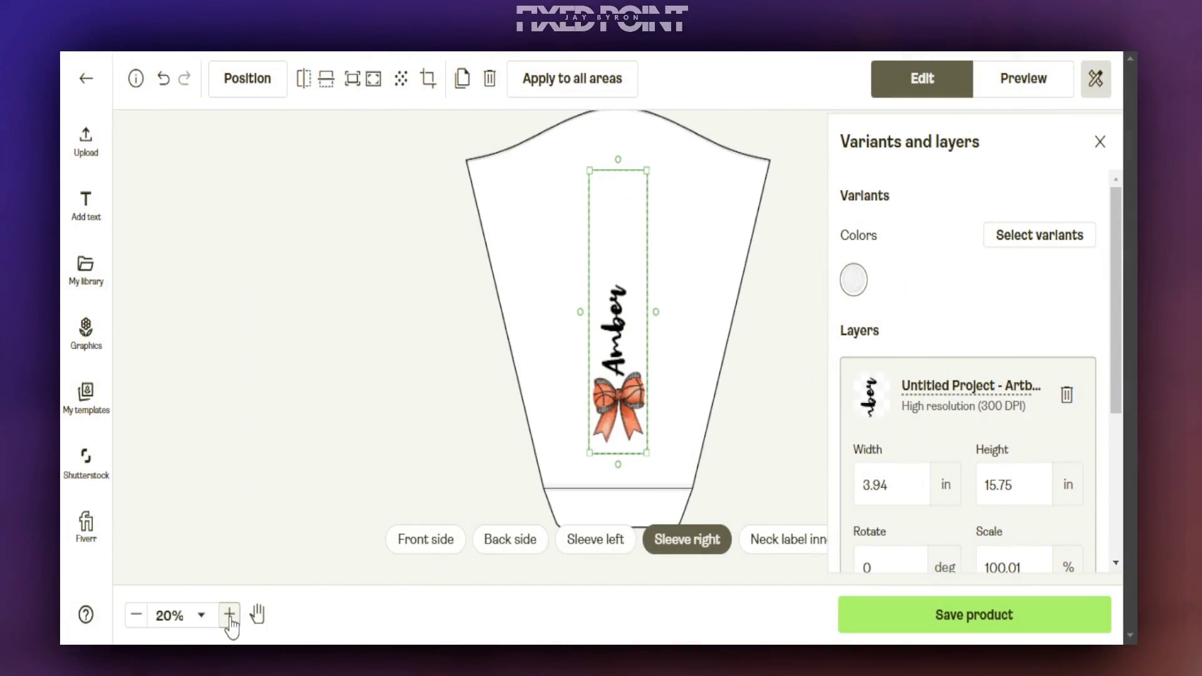
{"action": "left_click", "coordinate": [229, 616]}
{"action": "left_click", "coordinate": [230, 616]}
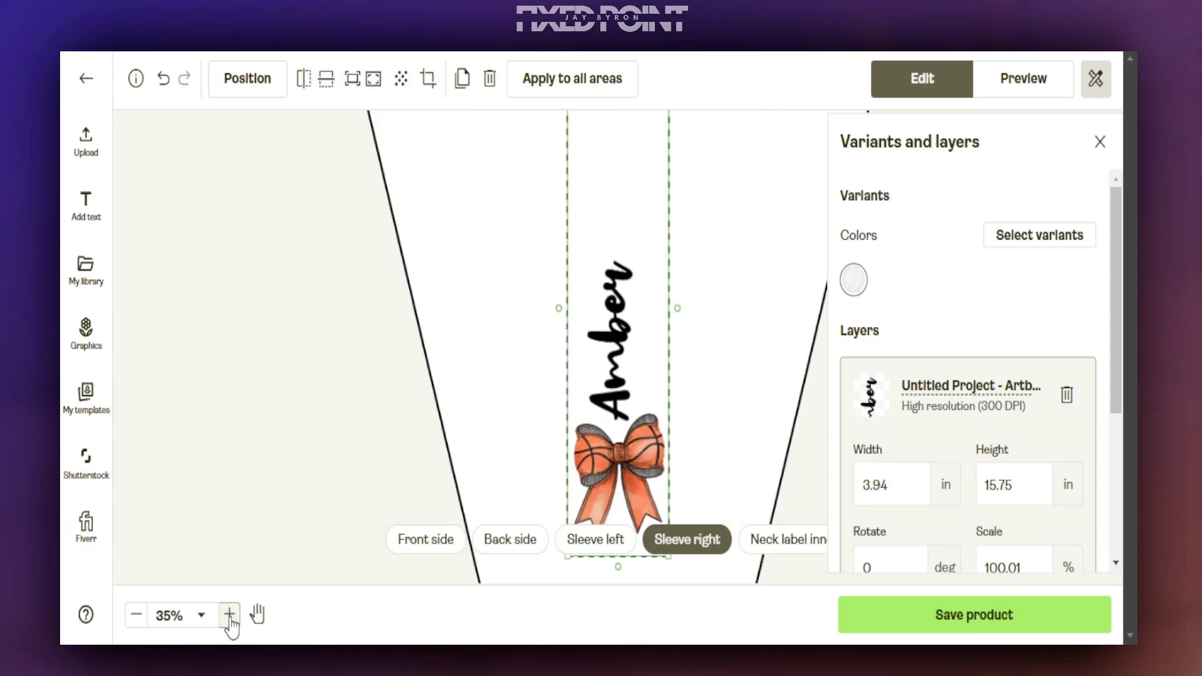
{"action": "left_click", "coordinate": [136, 617]}
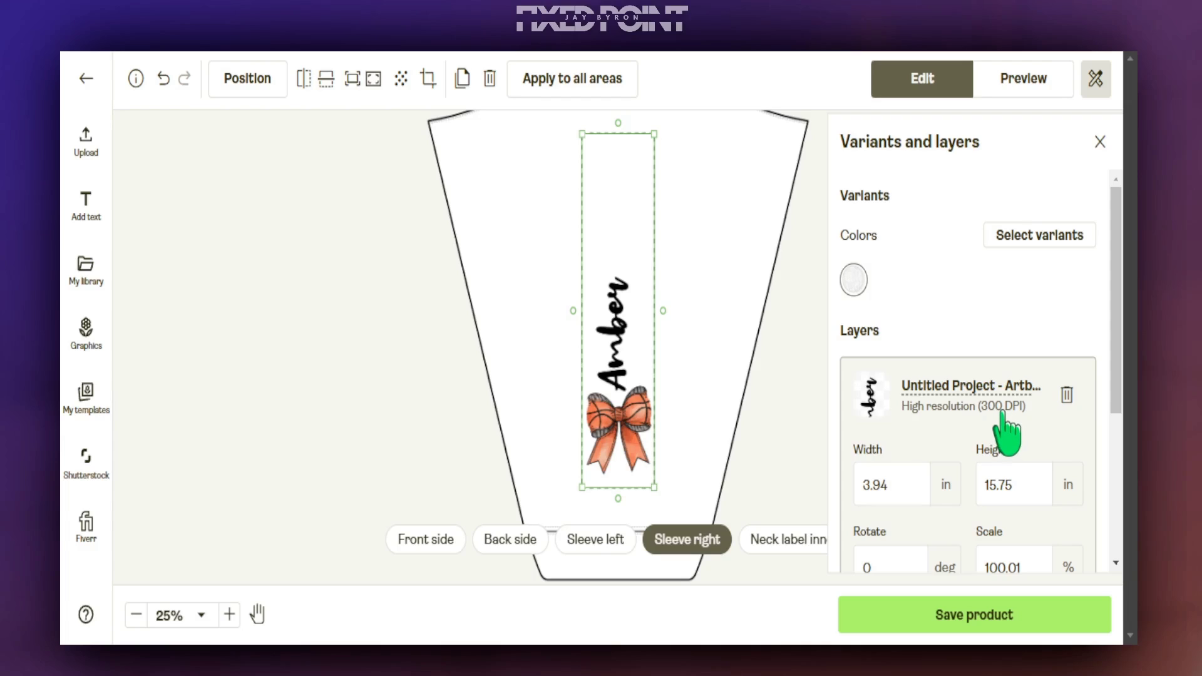
{"action": "left_click_drag", "start_coordinate": [645, 403], "coordinate": [646, 376]}
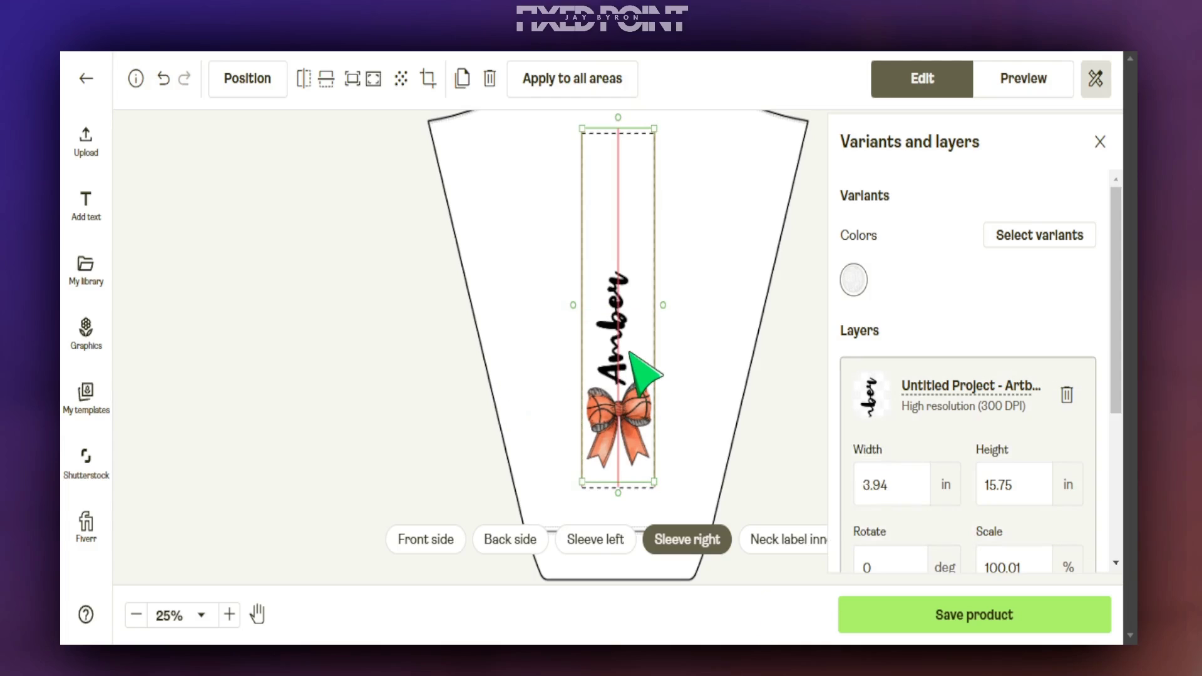
Step: Examine the placement of the BASKETBALL MAMA design on the front and the name-and-bow design on the right sleeve
{"action": "left_click", "coordinate": [428, 541]}
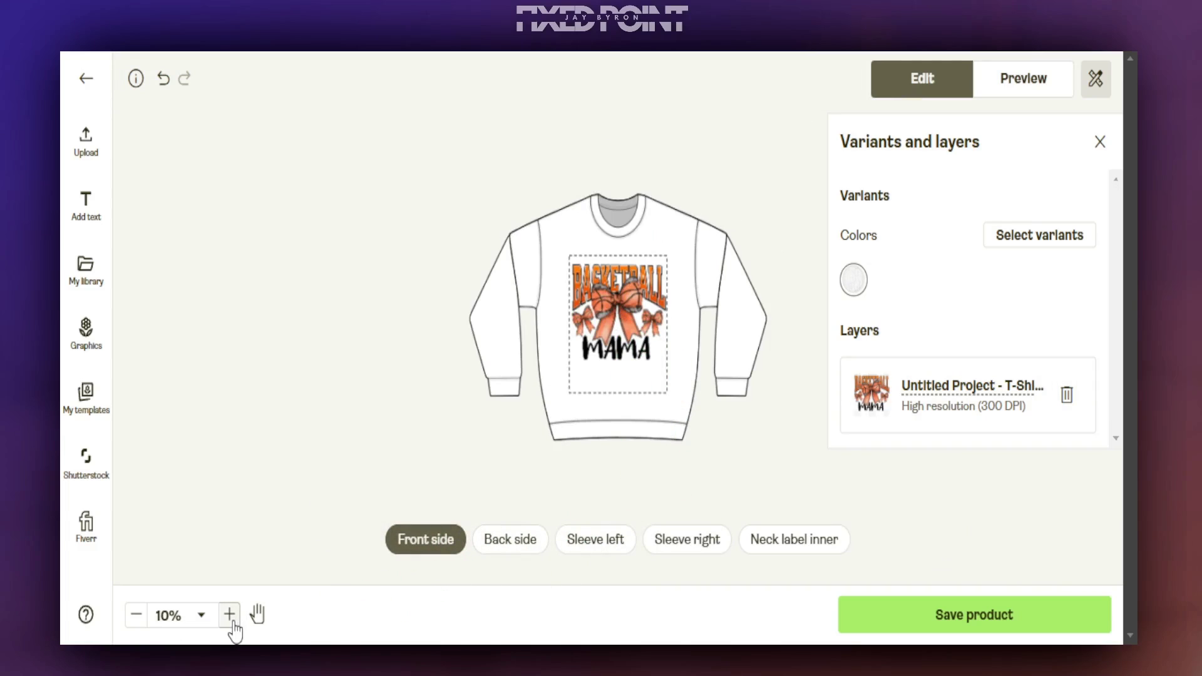
{"action": "left_click", "coordinate": [230, 620]}
{"action": "left_click", "coordinate": [230, 617]}
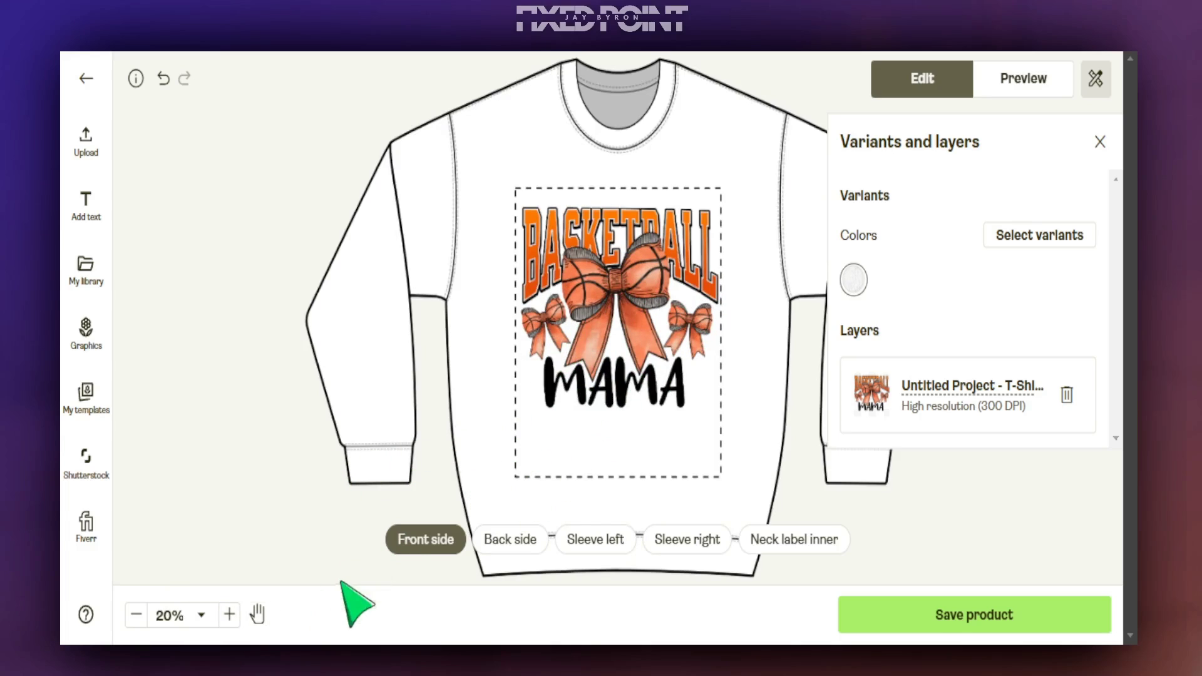
{"action": "left_click", "coordinate": [689, 539]}
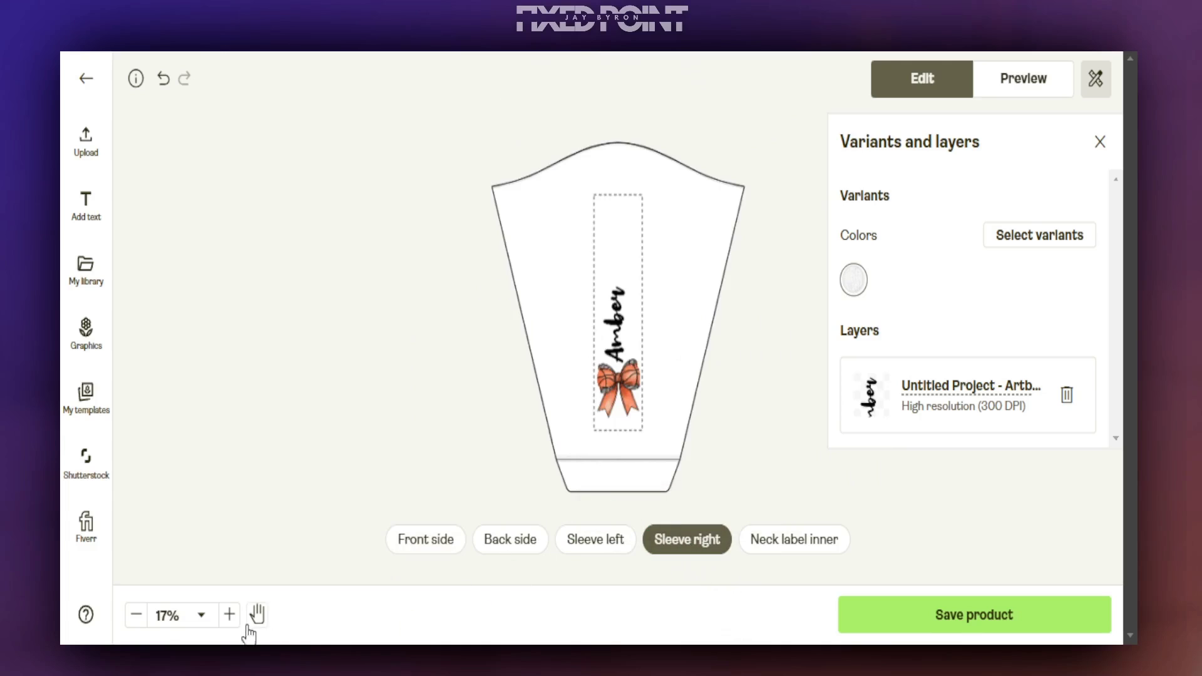
{"action": "left_click", "coordinate": [230, 614]}
{"action": "left_click", "coordinate": [229, 614]}
{"action": "left_click", "coordinate": [229, 615]}
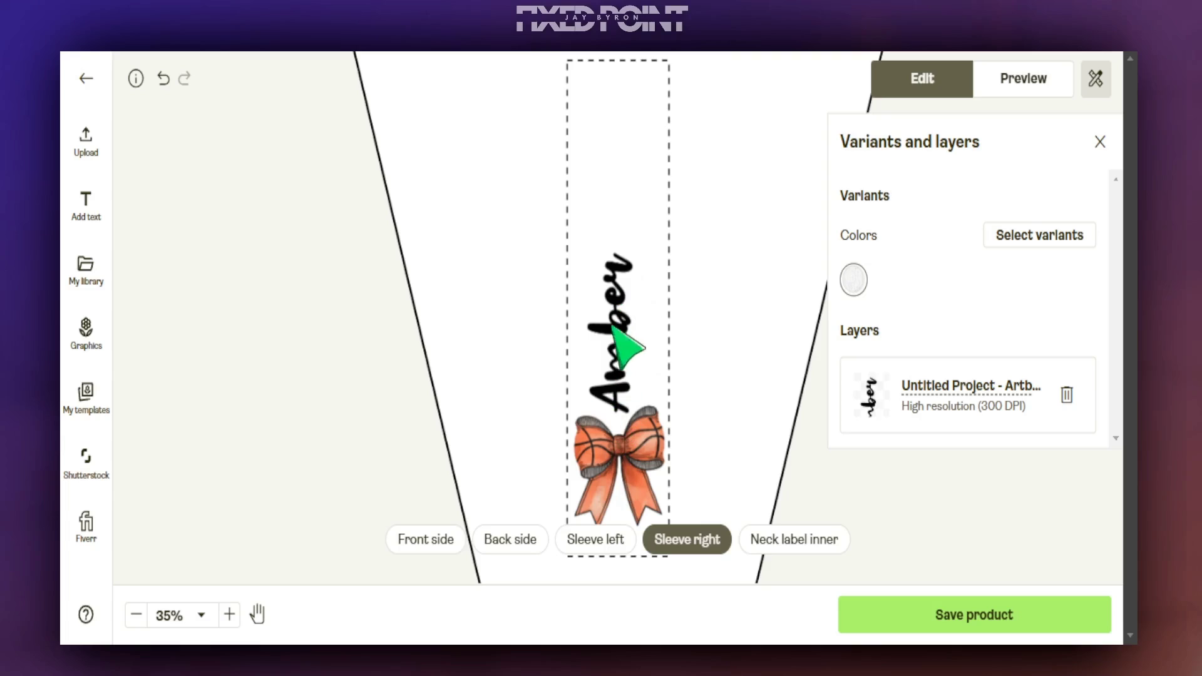
{"action": "left_click", "coordinate": [136, 615]}
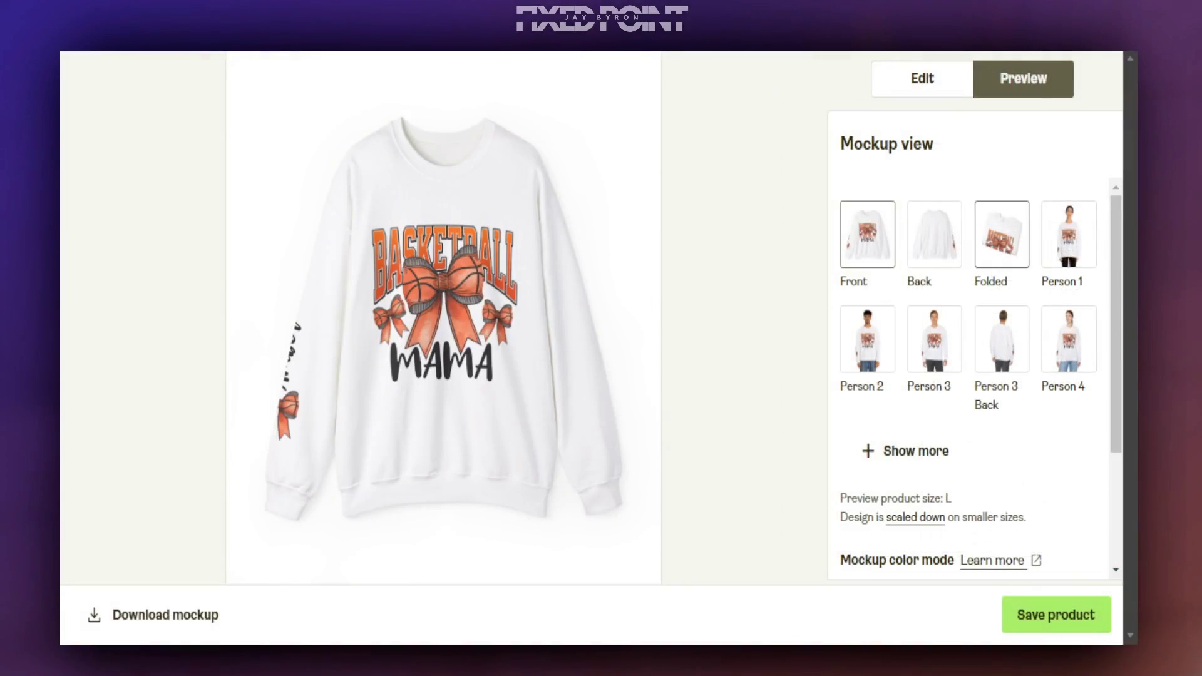
Step: Preview the sweatshirt in the Person 1, Front and Person 4 mockup views
{"action": "left_click", "coordinate": [1067, 238]}
{"action": "left_click", "coordinate": [866, 229]}
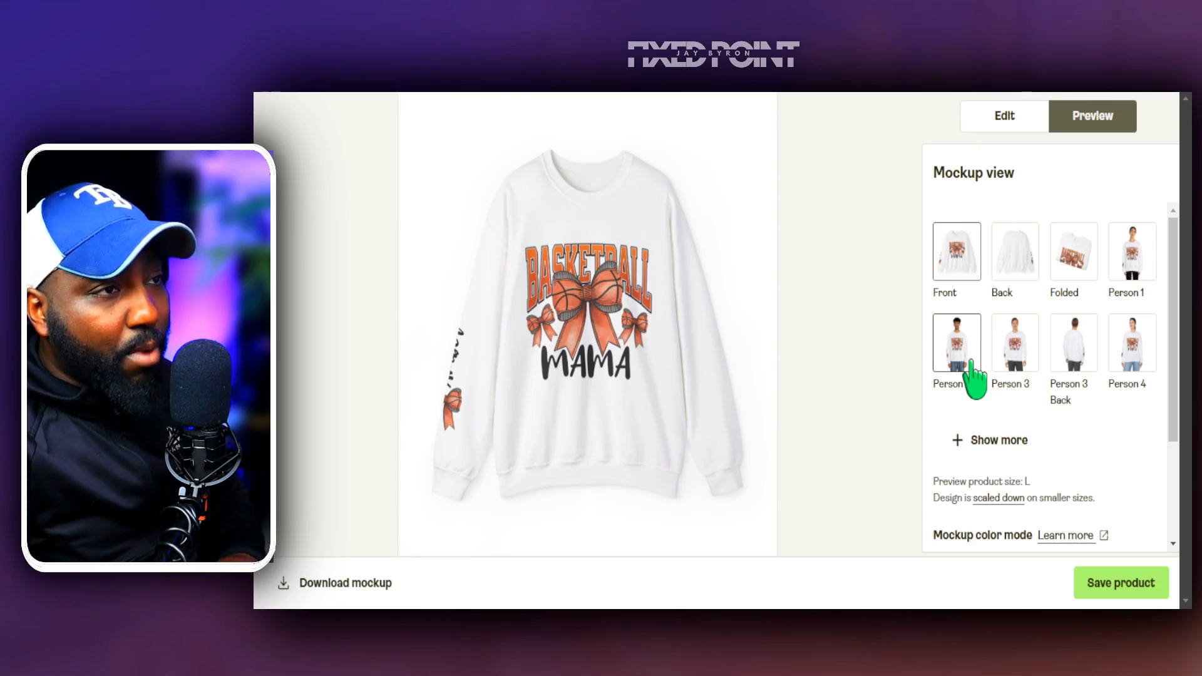
{"action": "left_click", "coordinate": [1126, 338]}
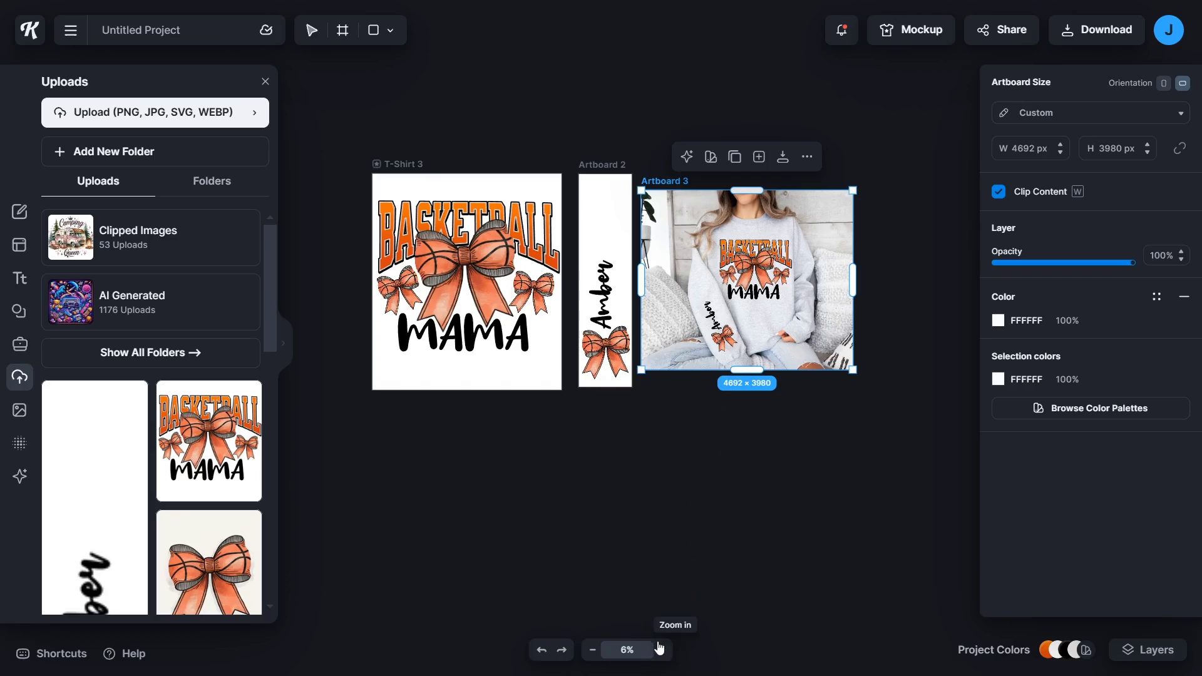
Step: Switch to Kittl and nudge the BASKETBALL MAMA design and the sleeve graphic slightly upward on the grey sweatshirt mockup photo
{"action": "left_click", "coordinate": [660, 648]}
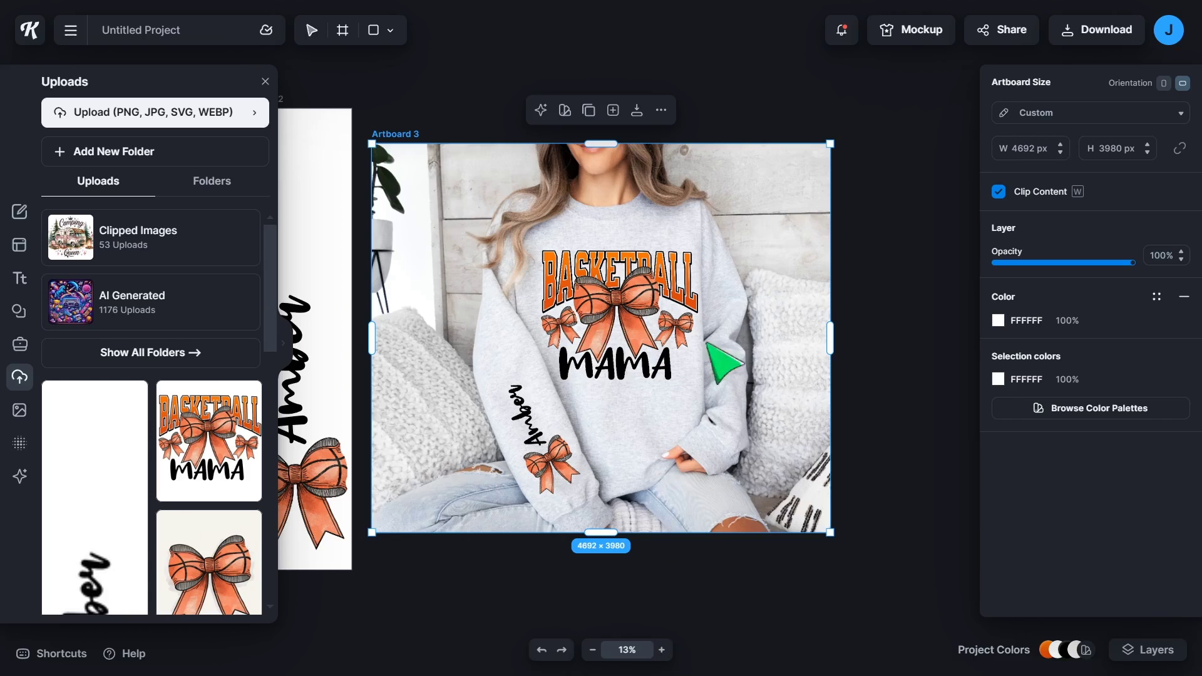
{"action": "left_click", "coordinate": [613, 303]}
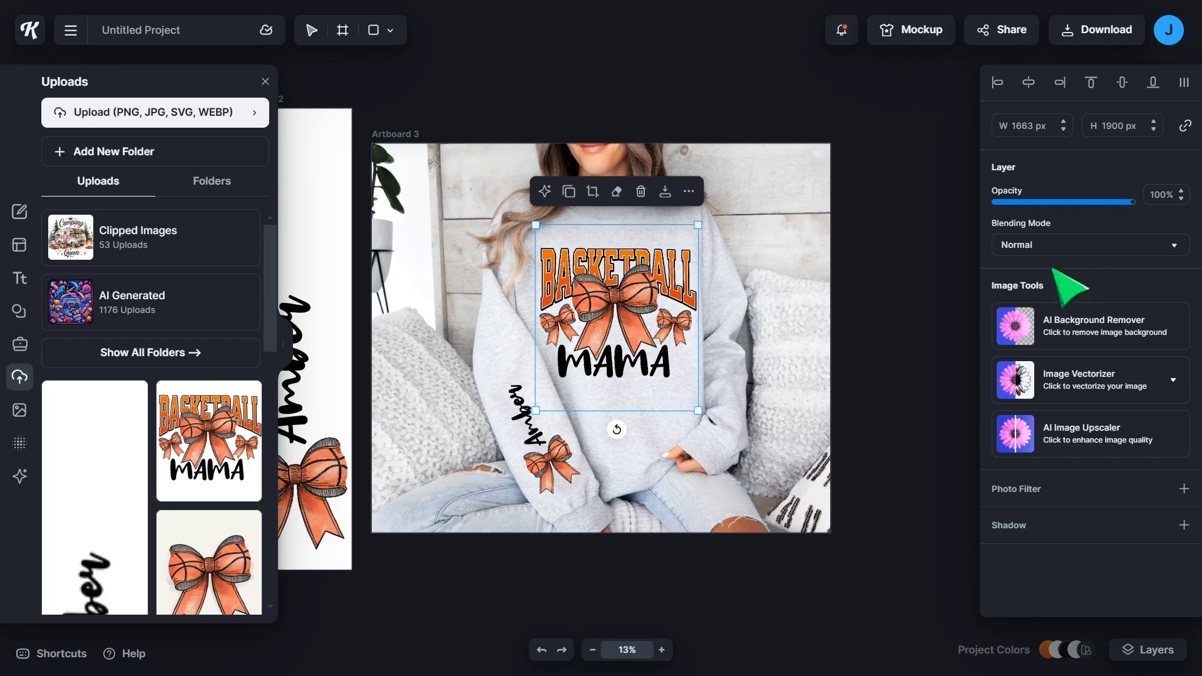
{"action": "left_click", "coordinate": [661, 650]}
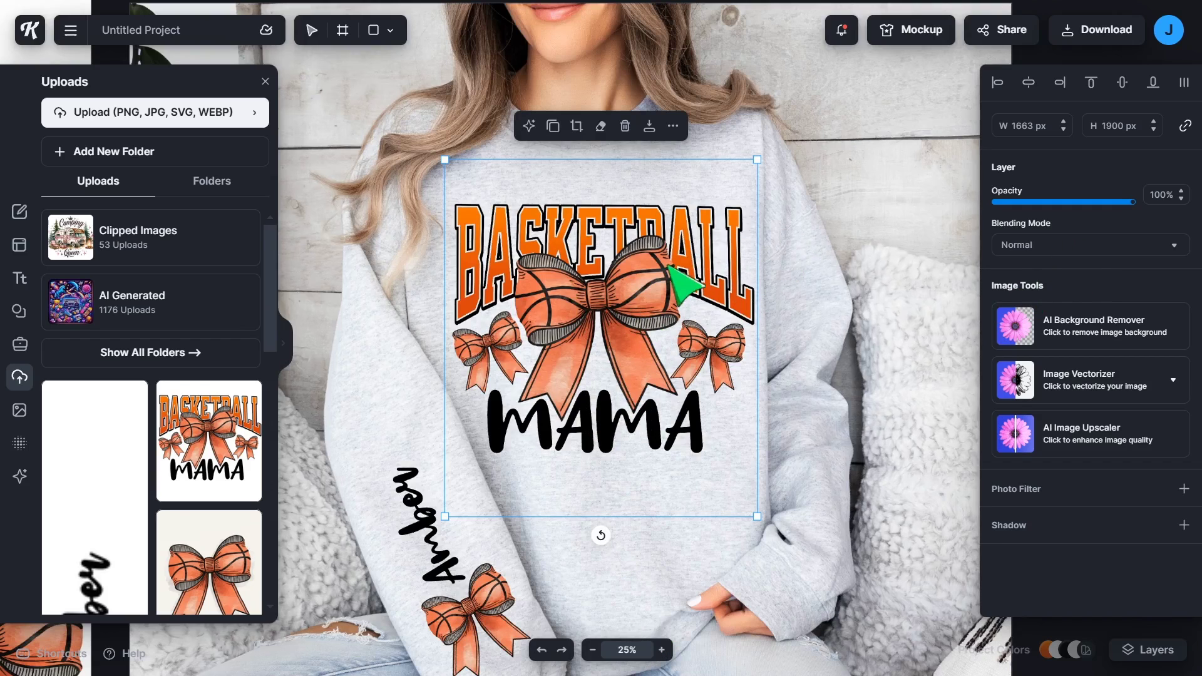
{"action": "left_click_drag", "start_coordinate": [666, 265], "coordinate": [670, 254]}
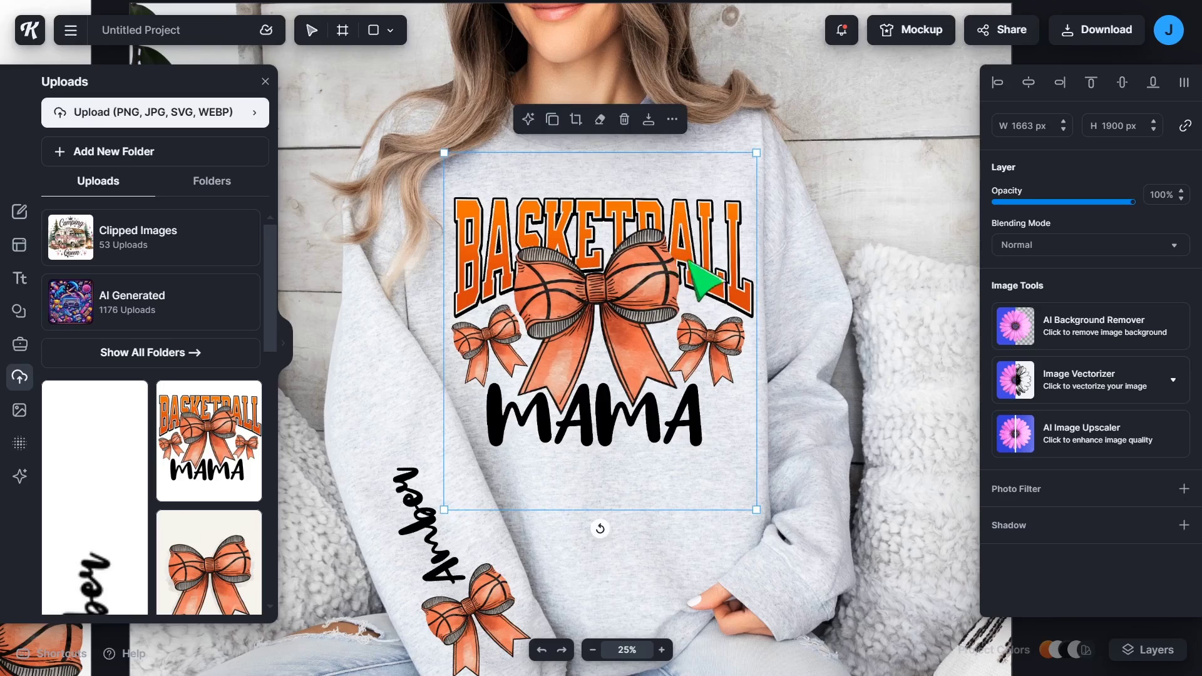
{"action": "left_click", "coordinate": [800, 244]}
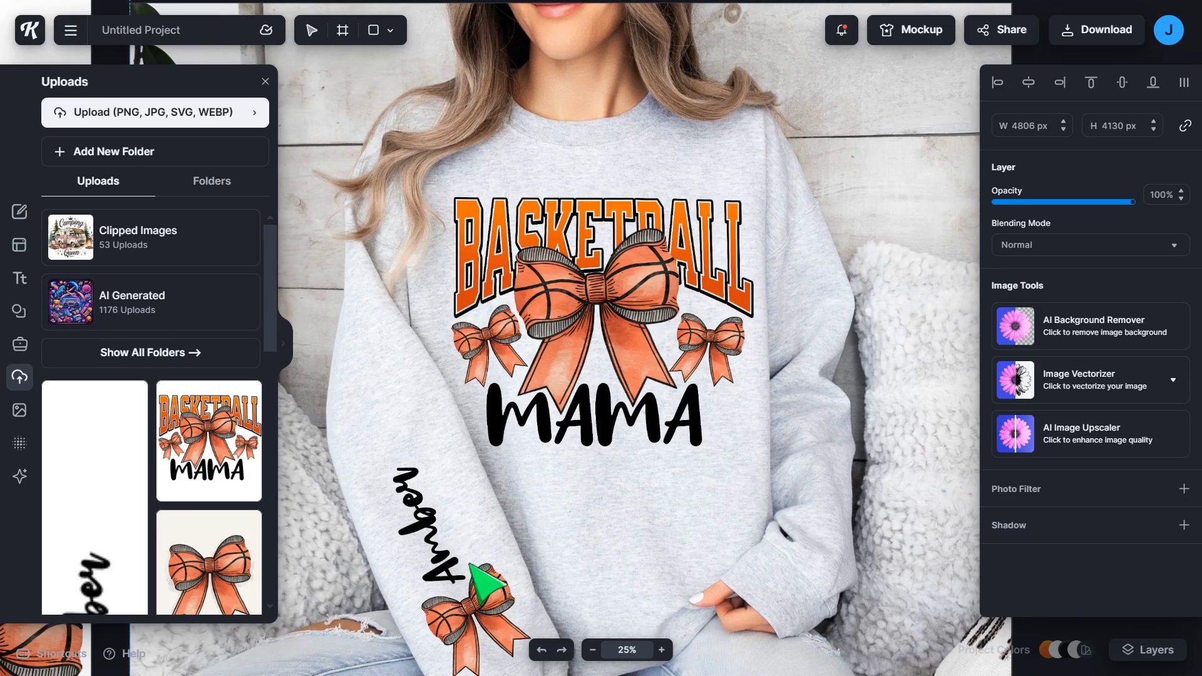
{"action": "mouse_move", "coordinate": [476, 579]}
{"action": "left_mouse_down"}
{"action": "mouse_move", "coordinate": [483, 585]}
{"action": "mouse_move", "coordinate": [498, 556]}
{"action": "mouse_move", "coordinate": [483, 570]}
{"action": "left_mouse_up"}
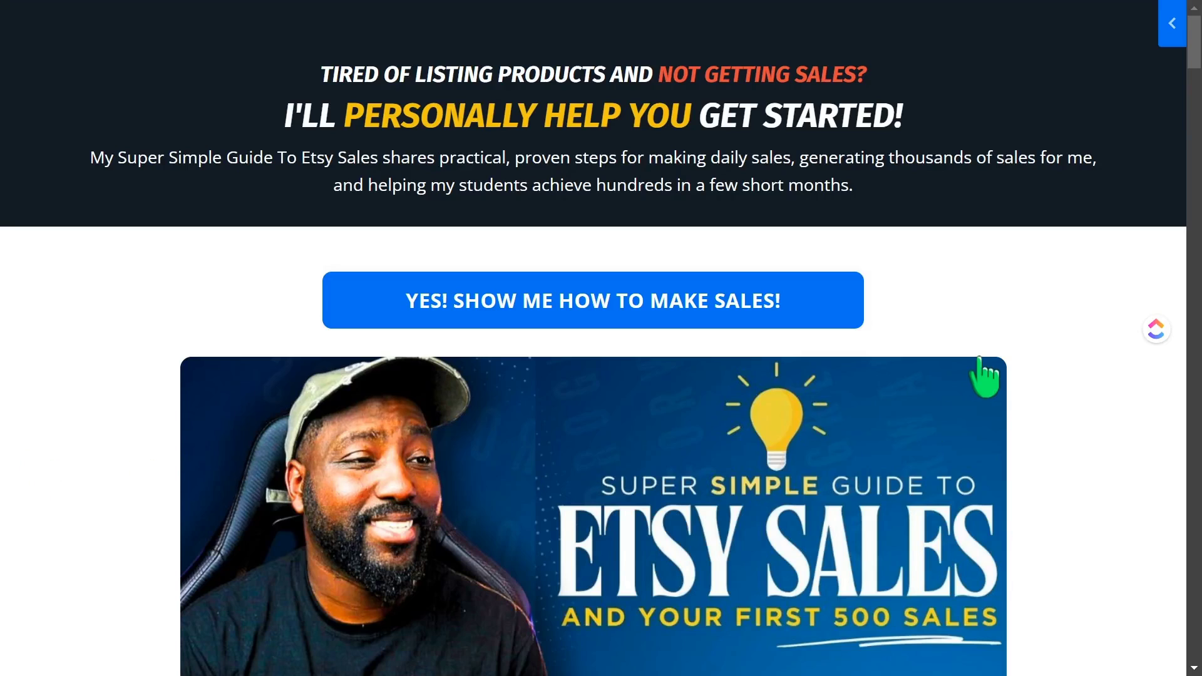
Step: Examine the Super Simple Guide to Etsy Sales landing page, including its contents, video trainings, sales proof and bonuses
{"action": "scroll", "coordinate": [1135, 474], "scroll_direction": "down", "scroll_amount": 5}
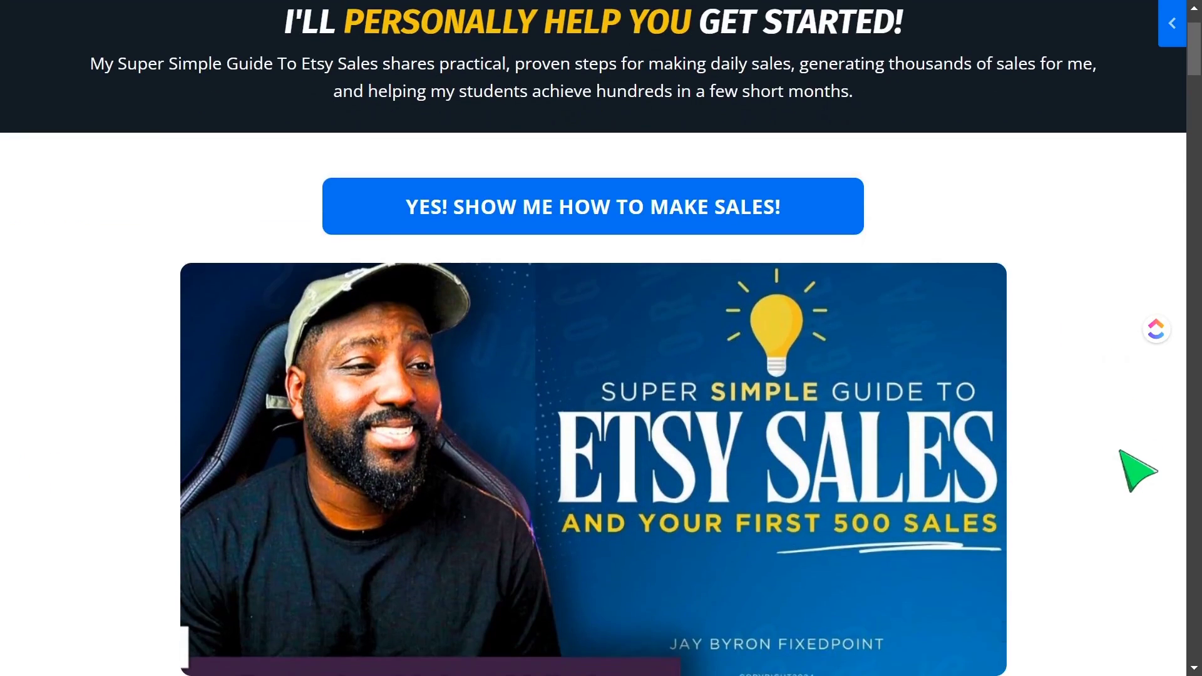
{"action": "scroll", "coordinate": [1134, 474], "scroll_direction": "down", "scroll_amount": 3}
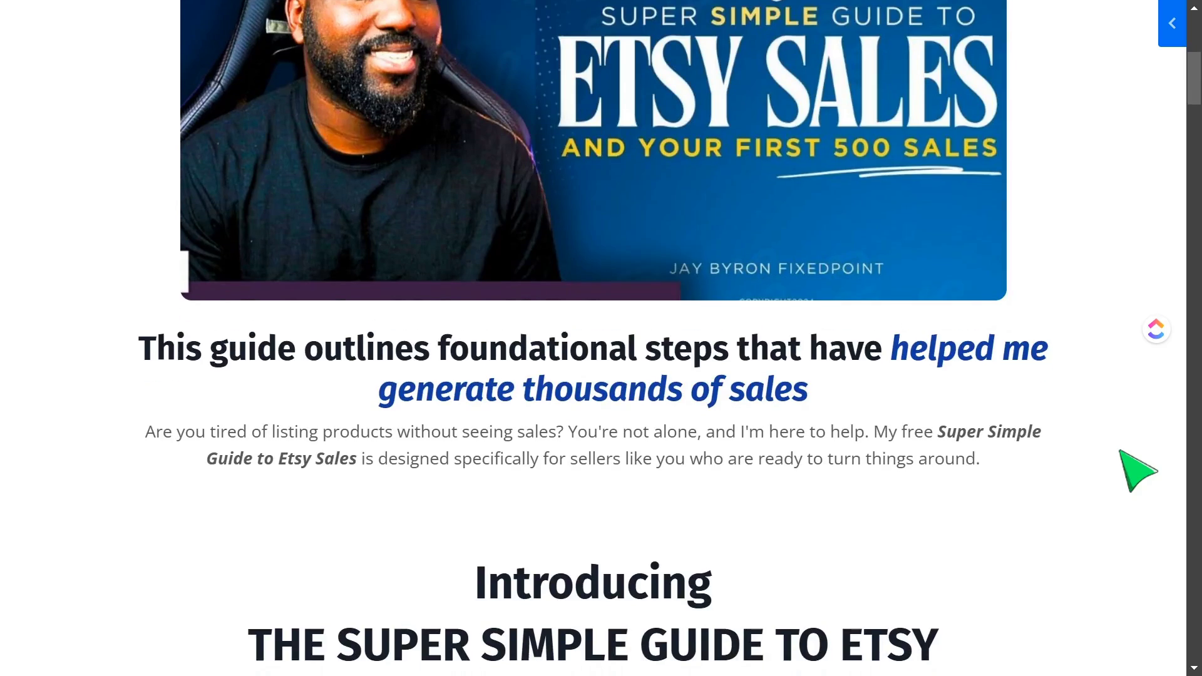
{"action": "scroll", "coordinate": [1135, 474], "scroll_direction": "down", "scroll_amount": 8}
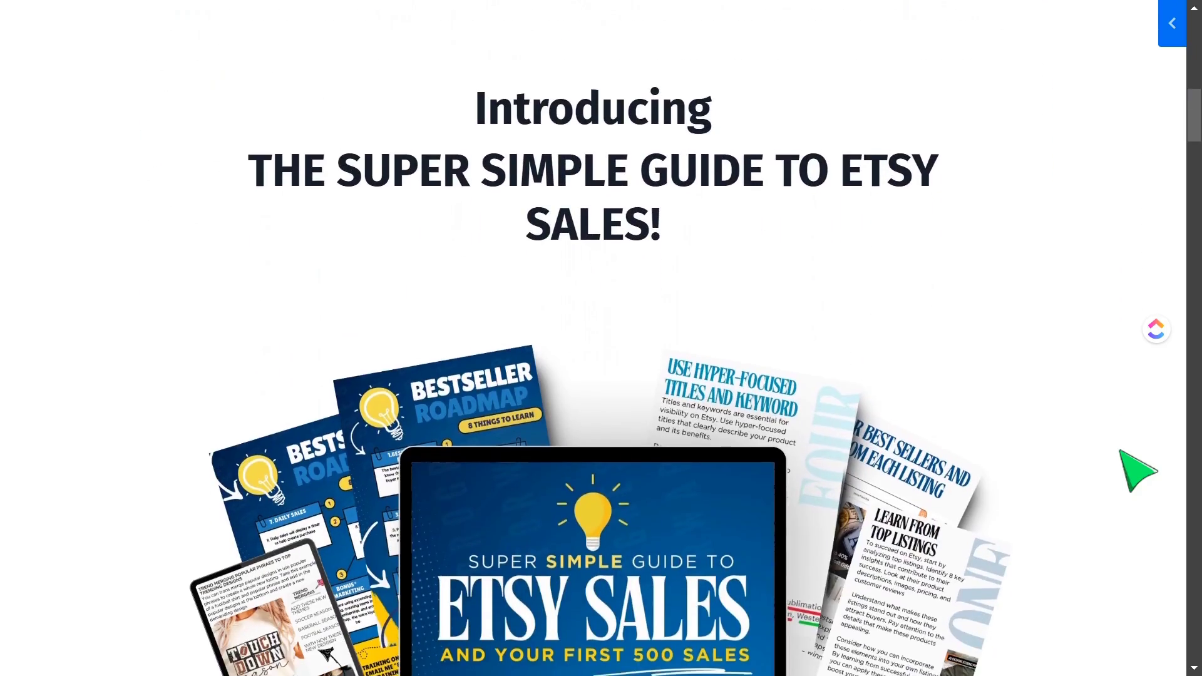
{"action": "scroll", "coordinate": [1135, 474], "scroll_direction": "down", "scroll_amount": 10}
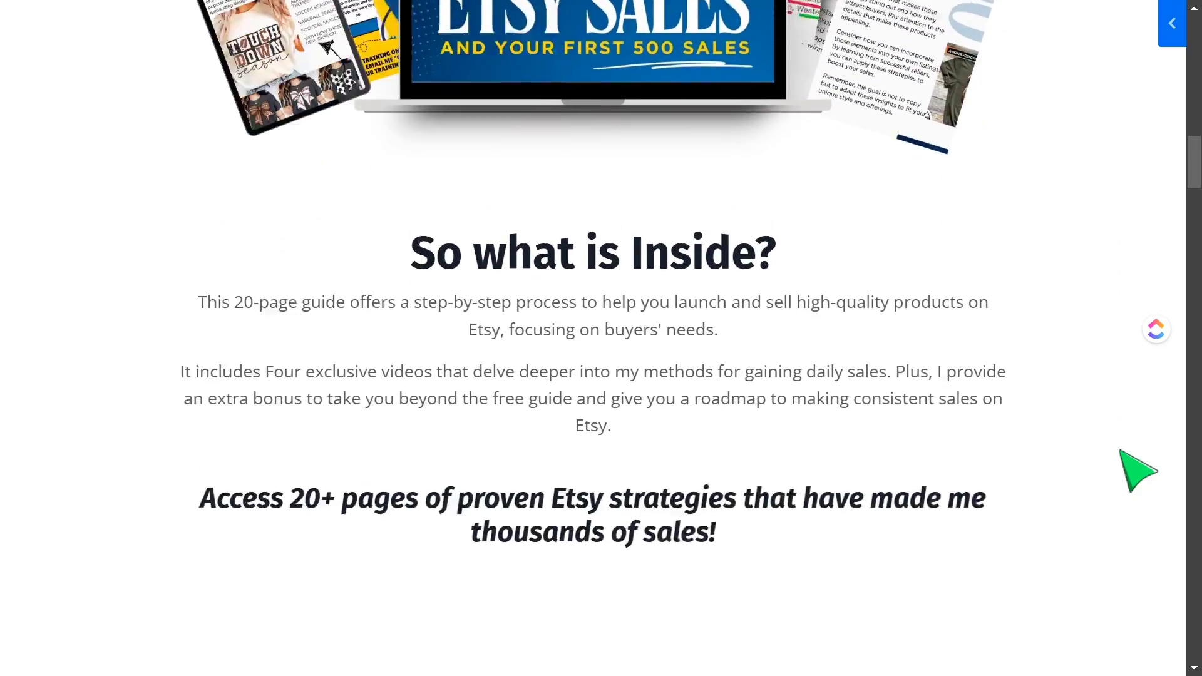
{"action": "scroll", "coordinate": [1121, 450], "scroll_direction": "down", "scroll_amount": 11}
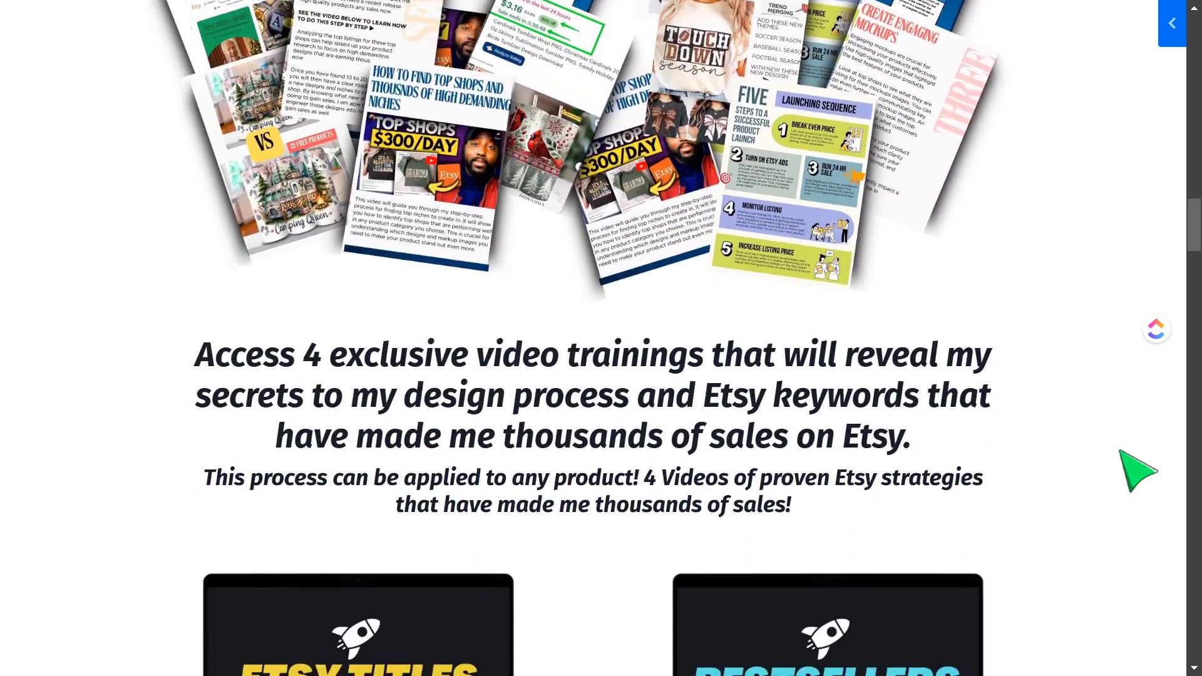
{"action": "scroll", "coordinate": [1121, 451], "scroll_direction": "down", "scroll_amount": 9}
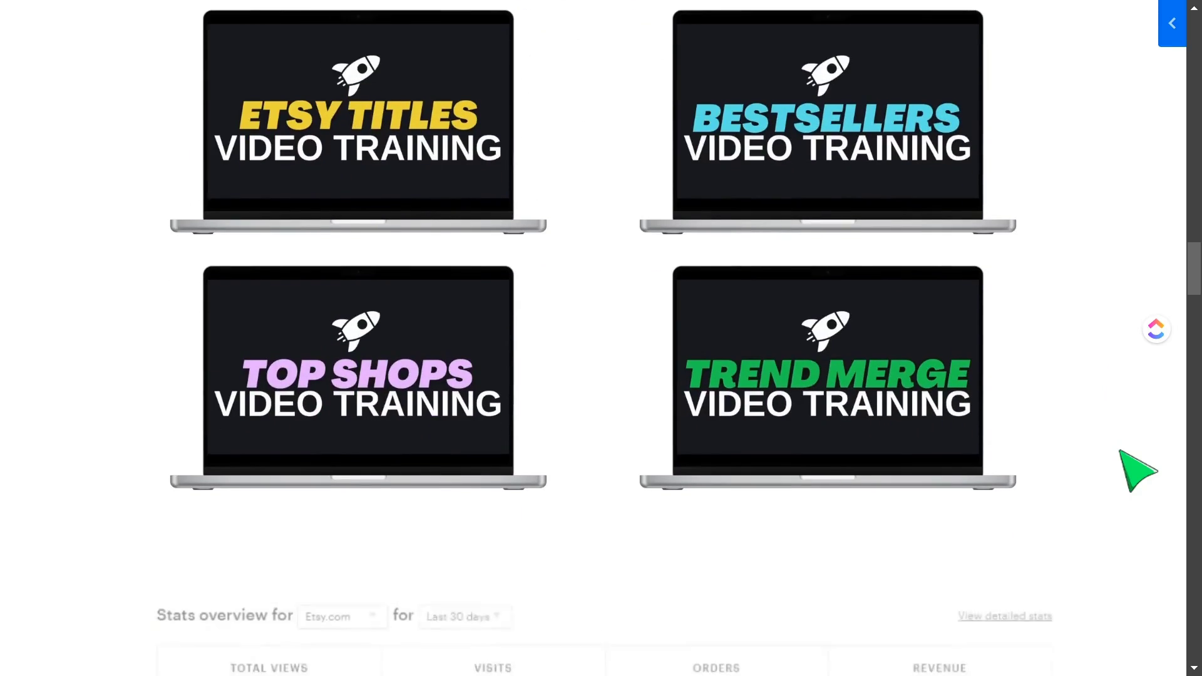
{"action": "scroll", "coordinate": [1121, 451], "scroll_direction": "down", "scroll_amount": 13}
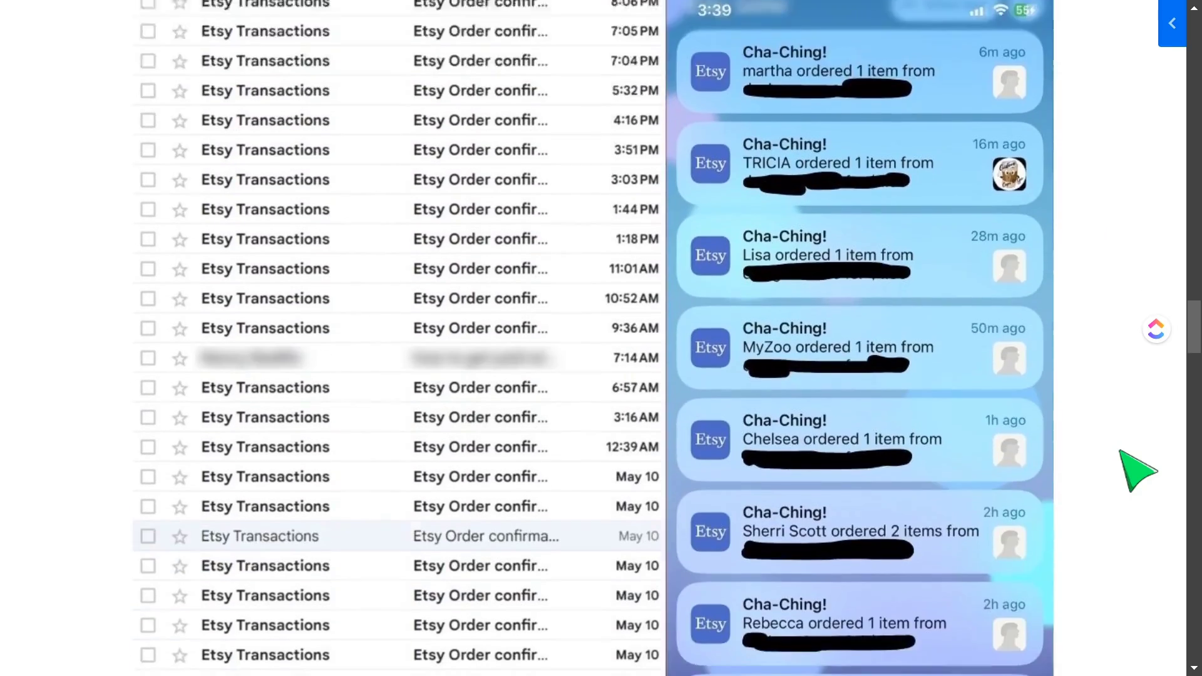
{"action": "scroll", "coordinate": [1121, 451], "scroll_direction": "down", "scroll_amount": 8}
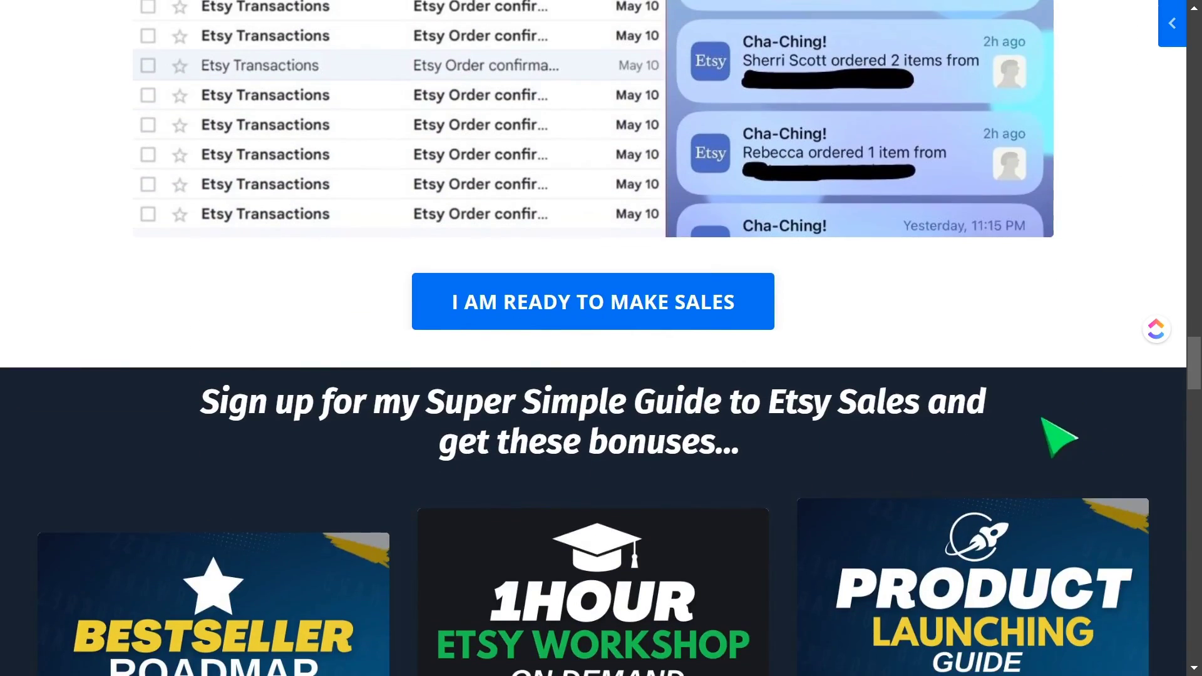
{"action": "scroll", "coordinate": [1058, 439], "scroll_direction": "down", "scroll_amount": 3}
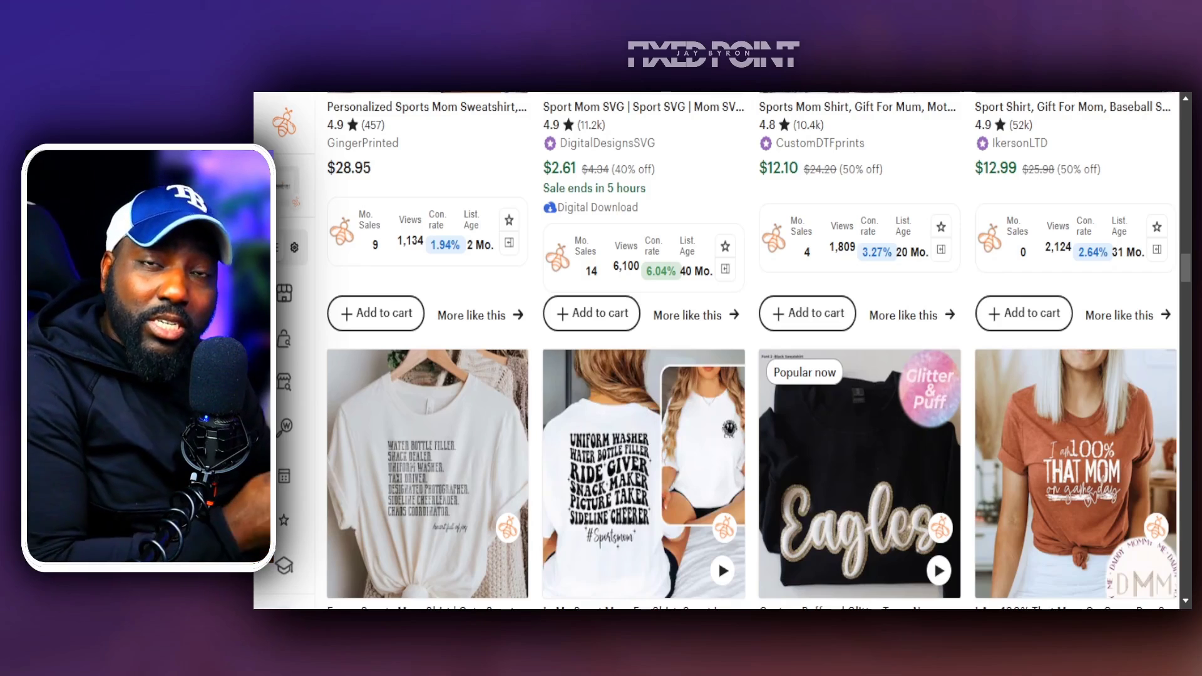